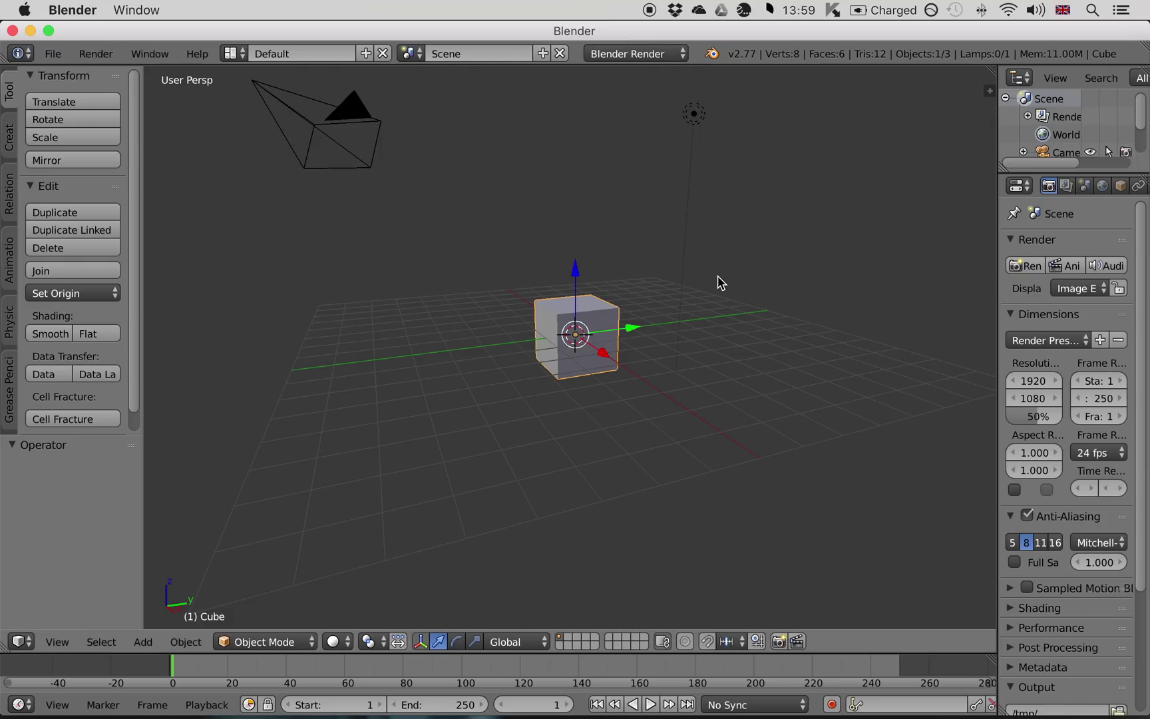
Step: Open 1428 Planks.blend from the recent files list
scroll(697, 289, up, 3)
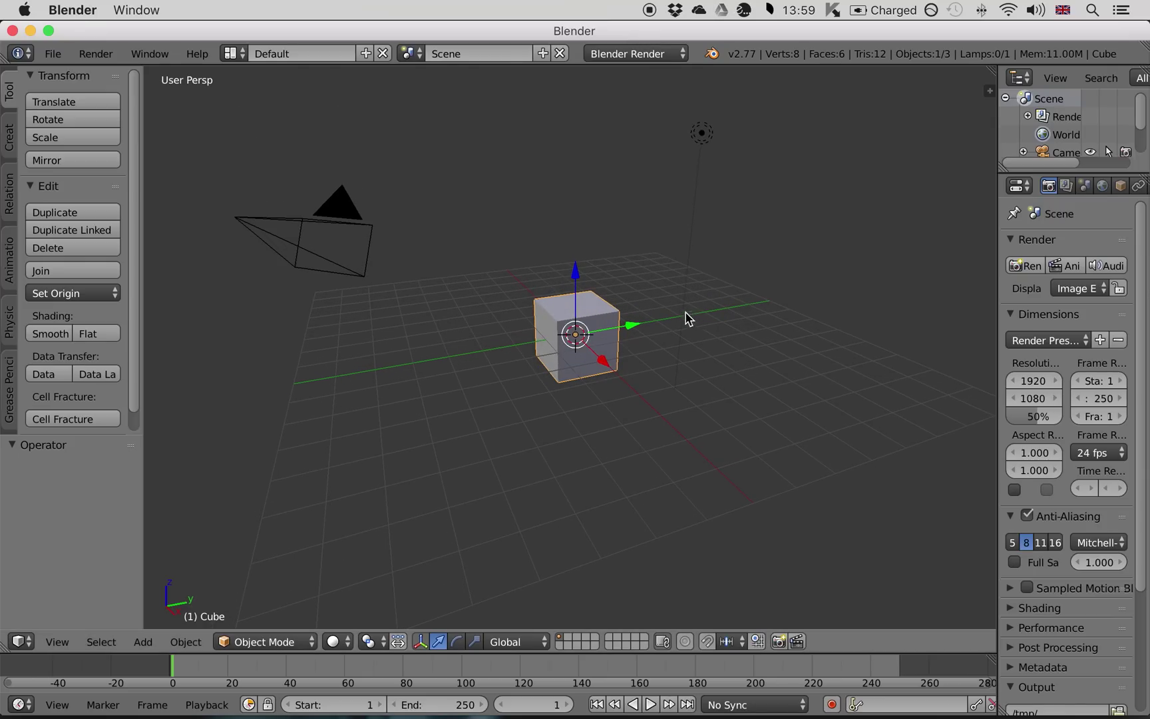
click(40, 54)
mouse_move(69, 110)
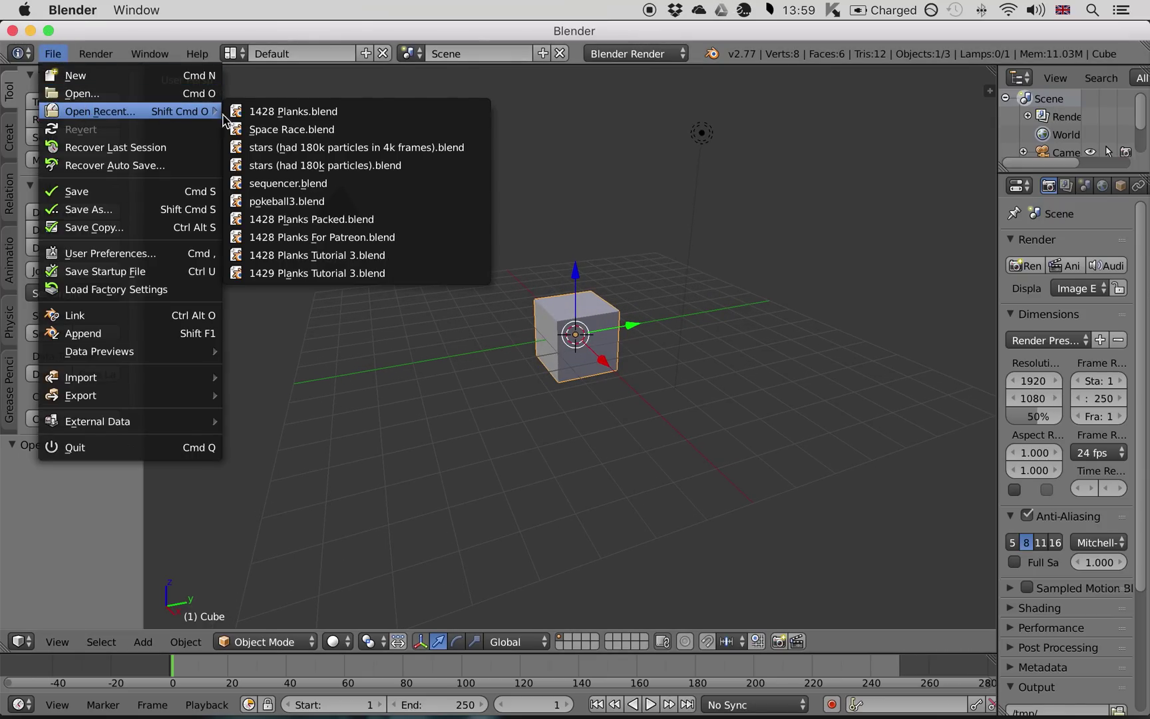
click(304, 114)
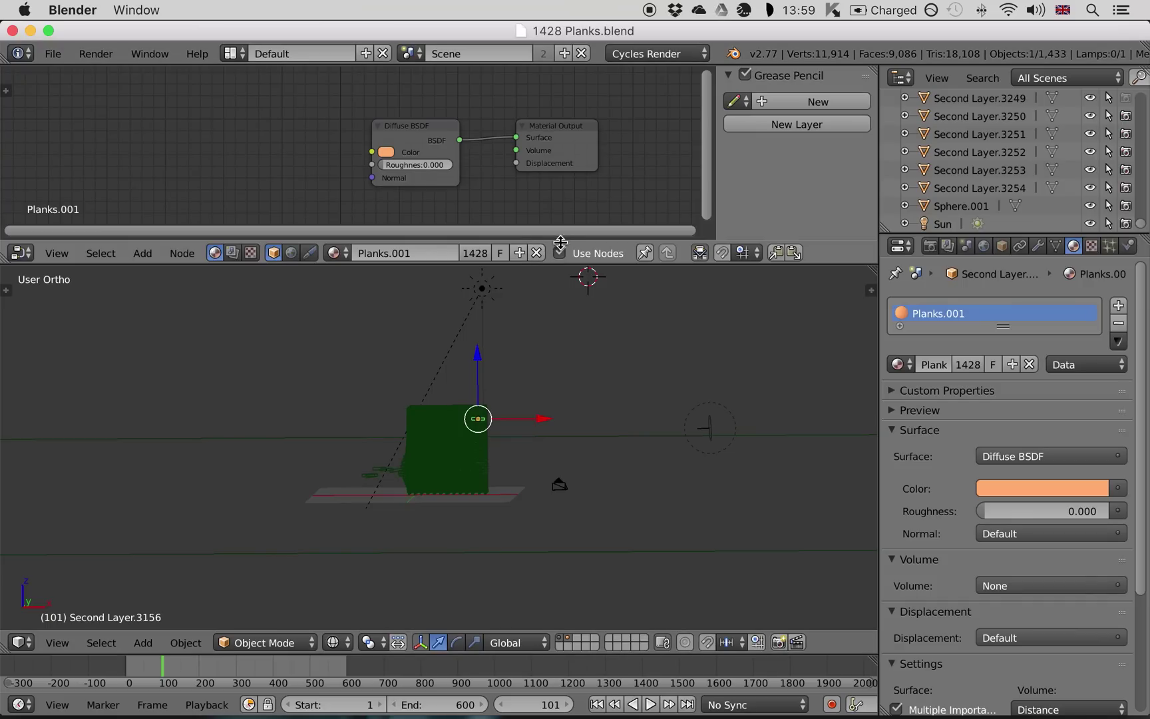
Step: View through the camera, play the collapse to frame 151, preview rendered, then return to wireframe
key(KP_0)
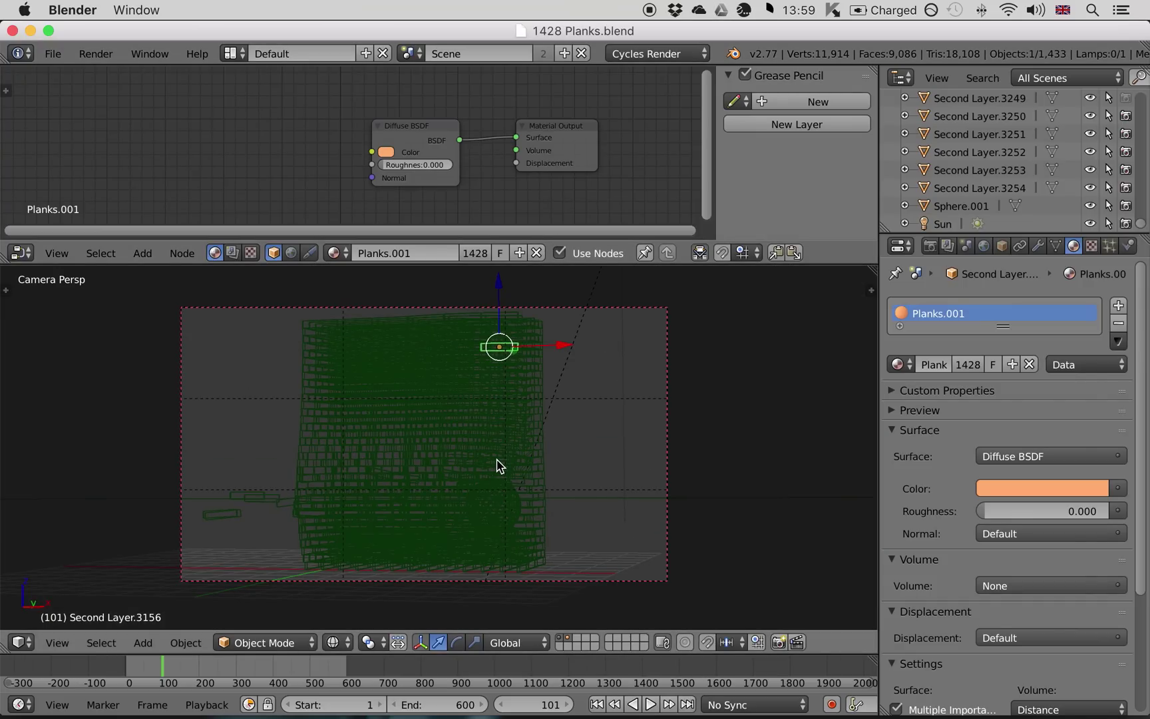
key(alt+a)
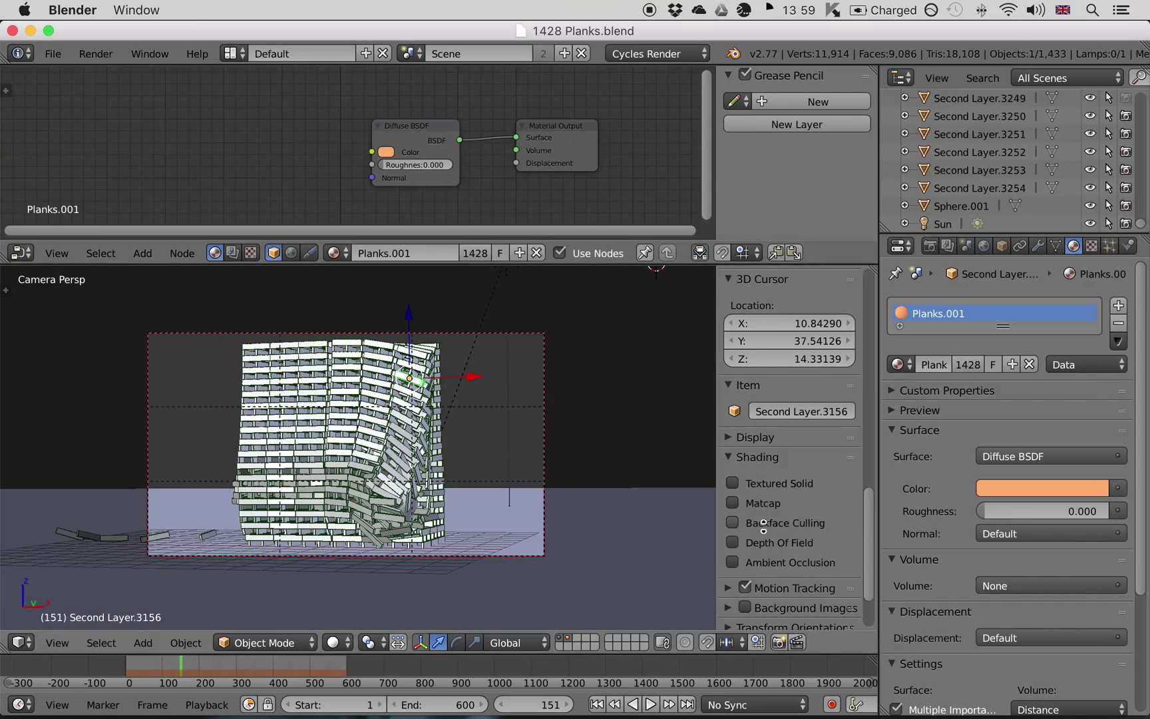
scroll(758, 407, down, 3)
click(772, 613)
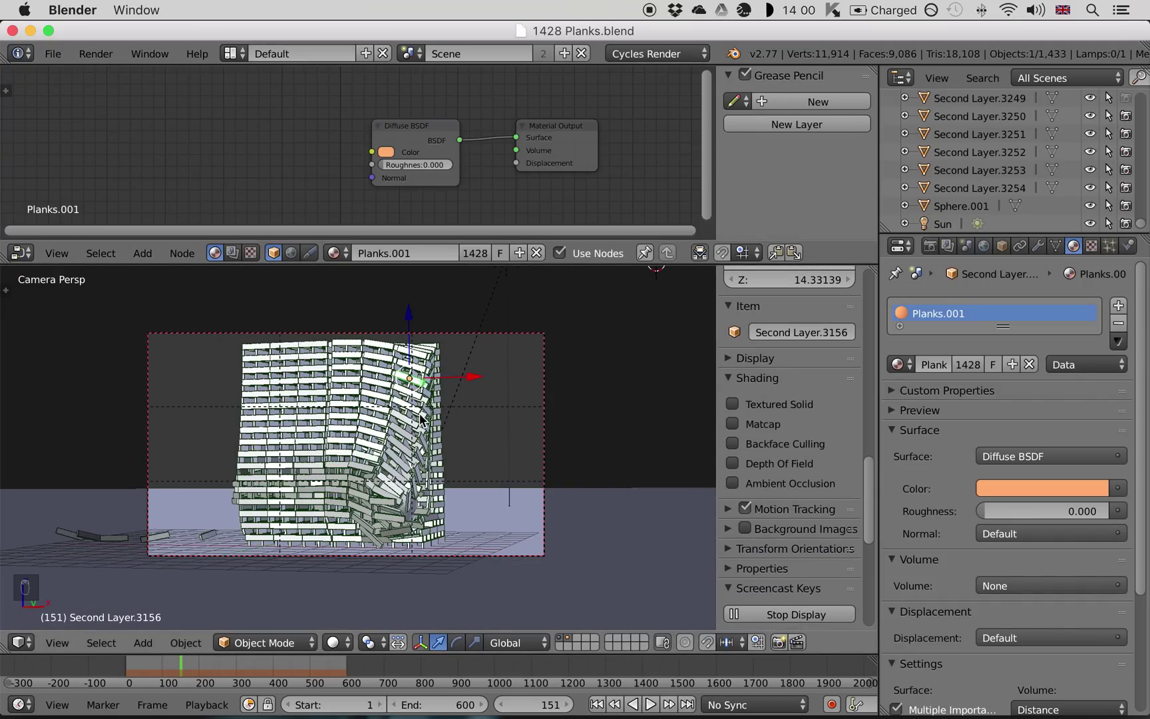
key(n)
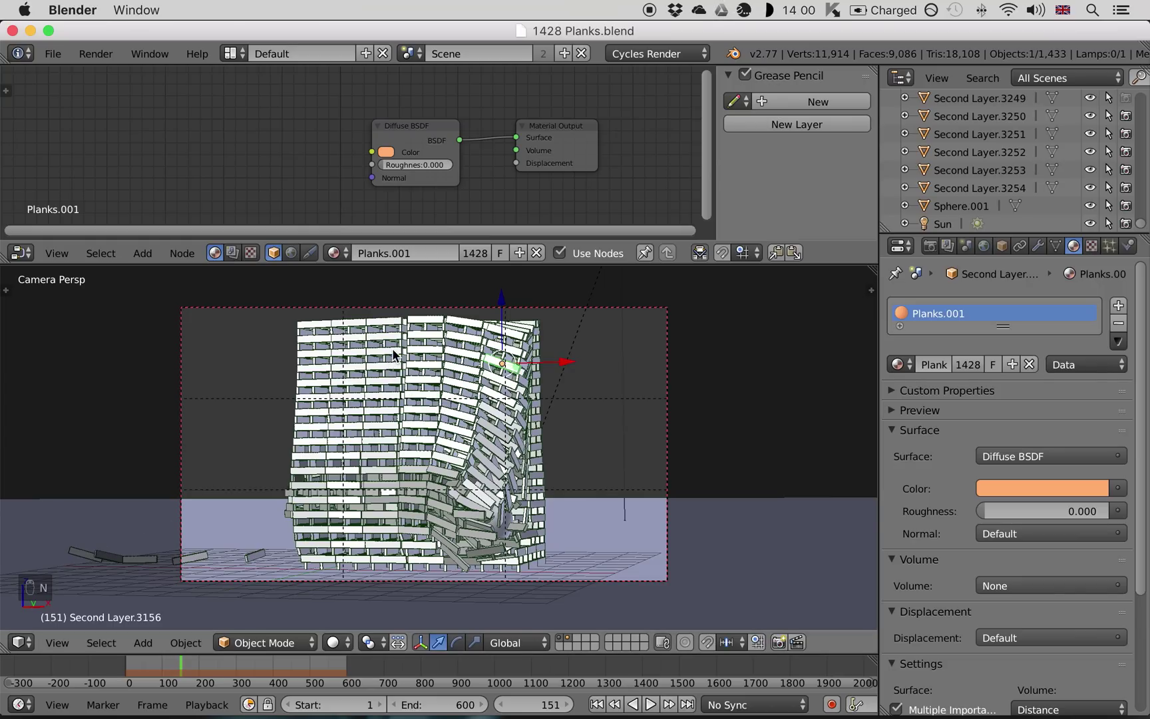
key(shift+z)
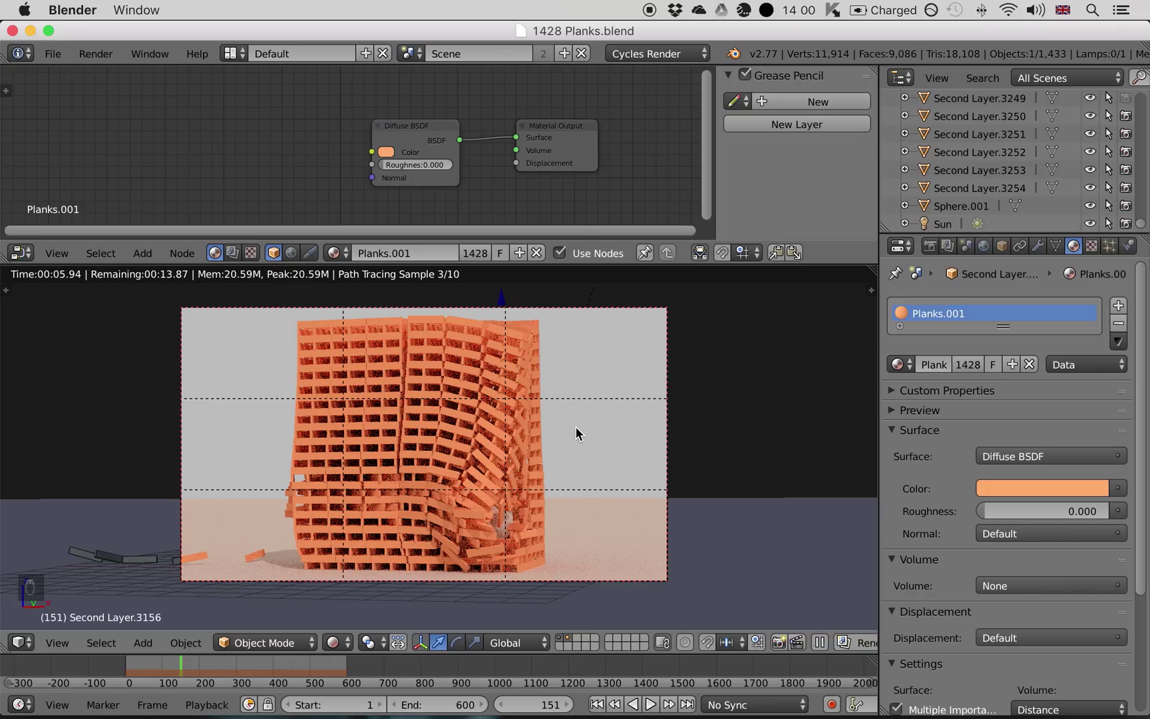
key(z)
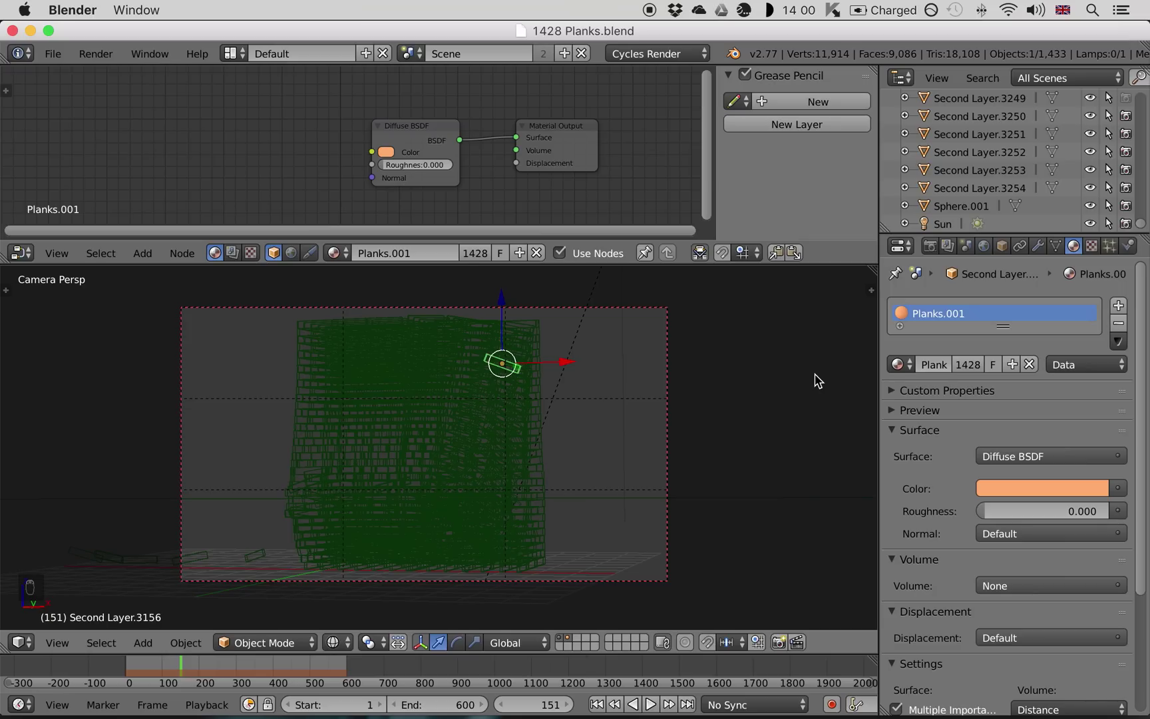
Step: Set the World colour to an Environment Texture loading Panoramas/sIBL Website/Hamarikyu_Bridge_B/14-Hamarikyu_Bridge_B_3k.hdr
click(985, 248)
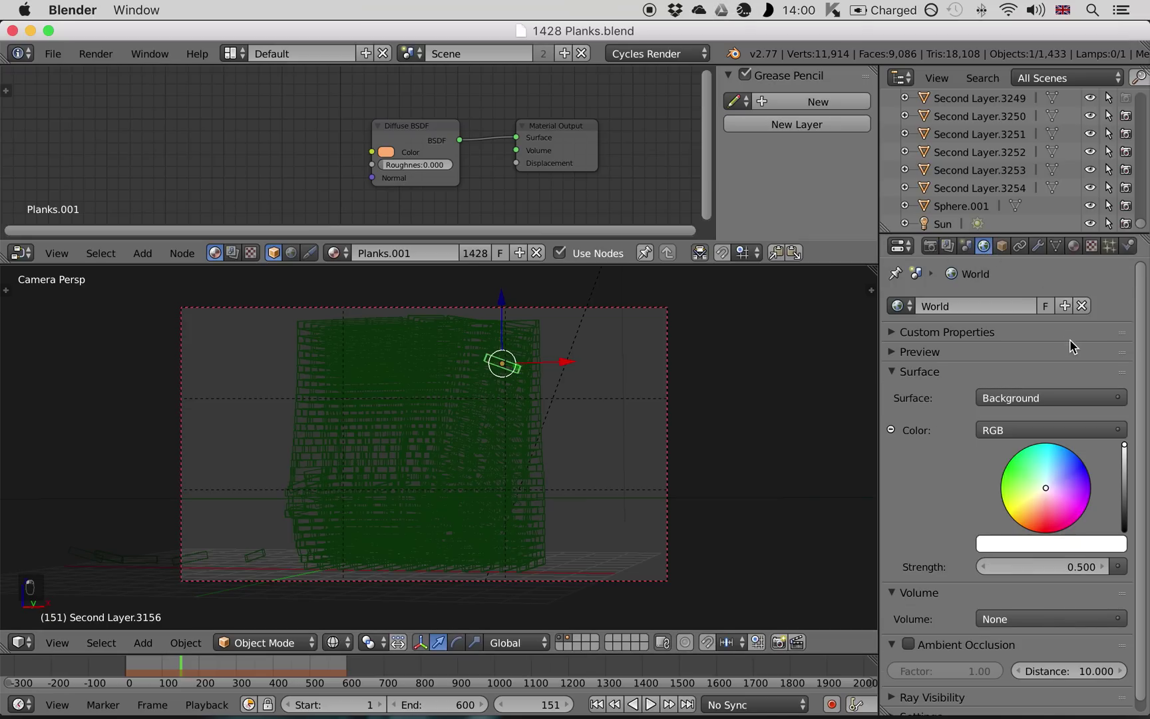
click(1119, 430)
click(659, 231)
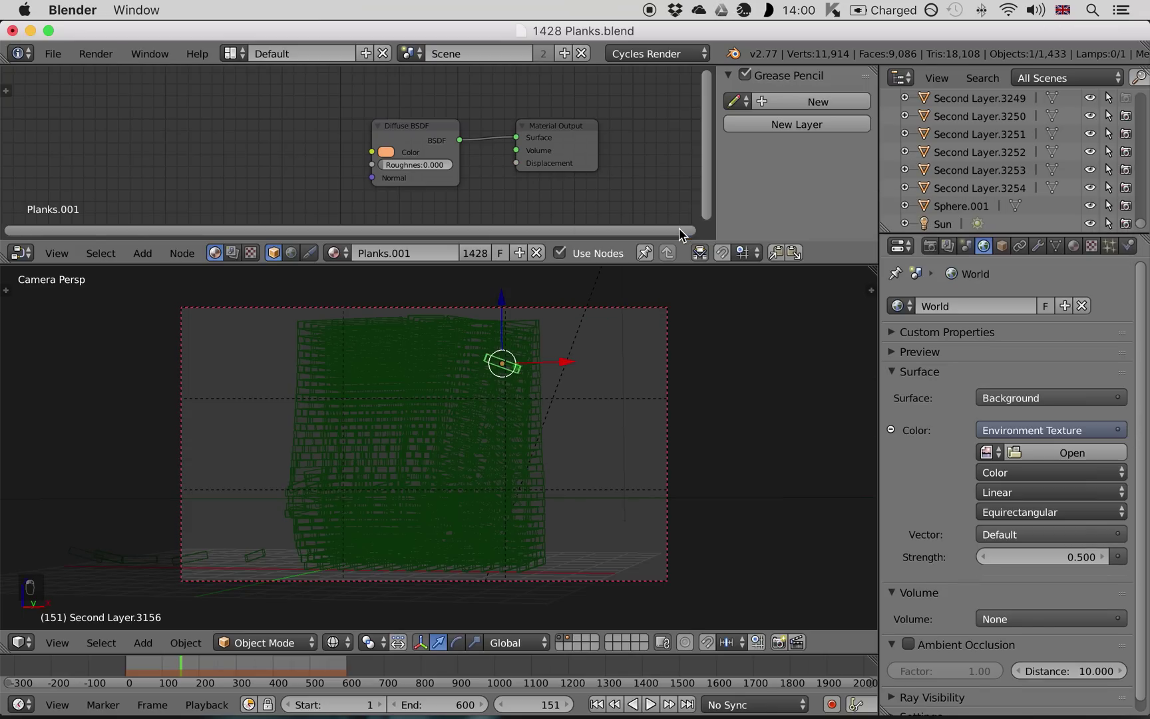
click(1067, 456)
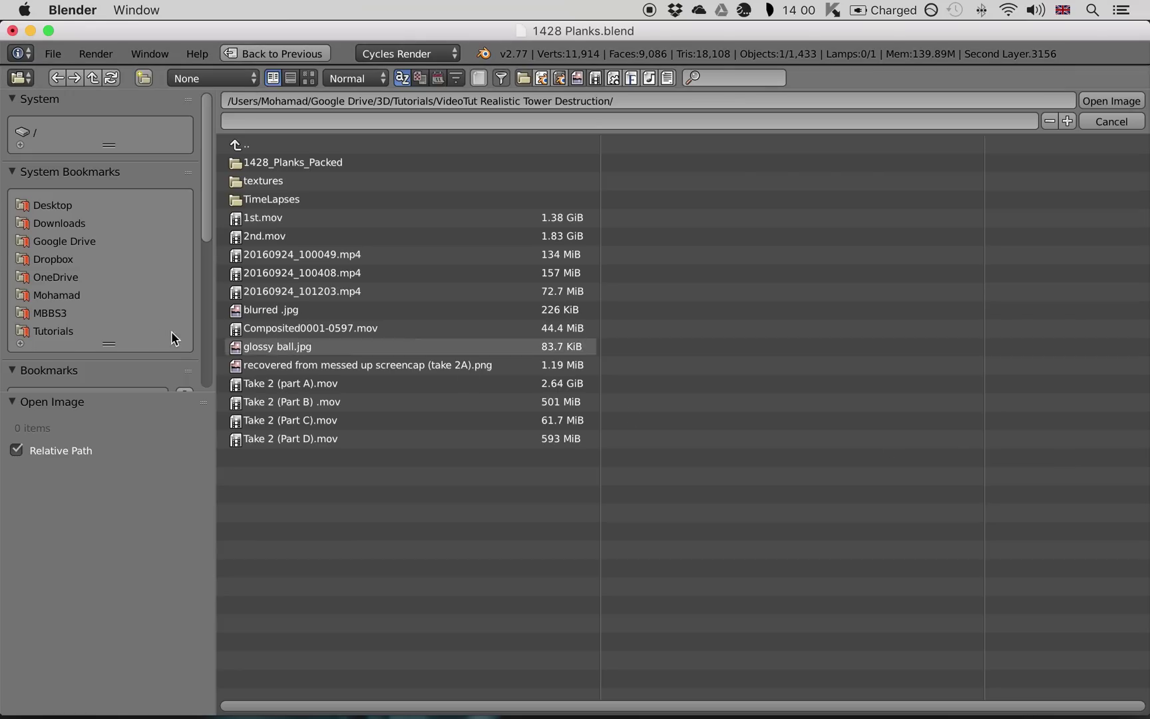
drag(142, 390, 143, 476)
click(84, 407)
click(293, 163)
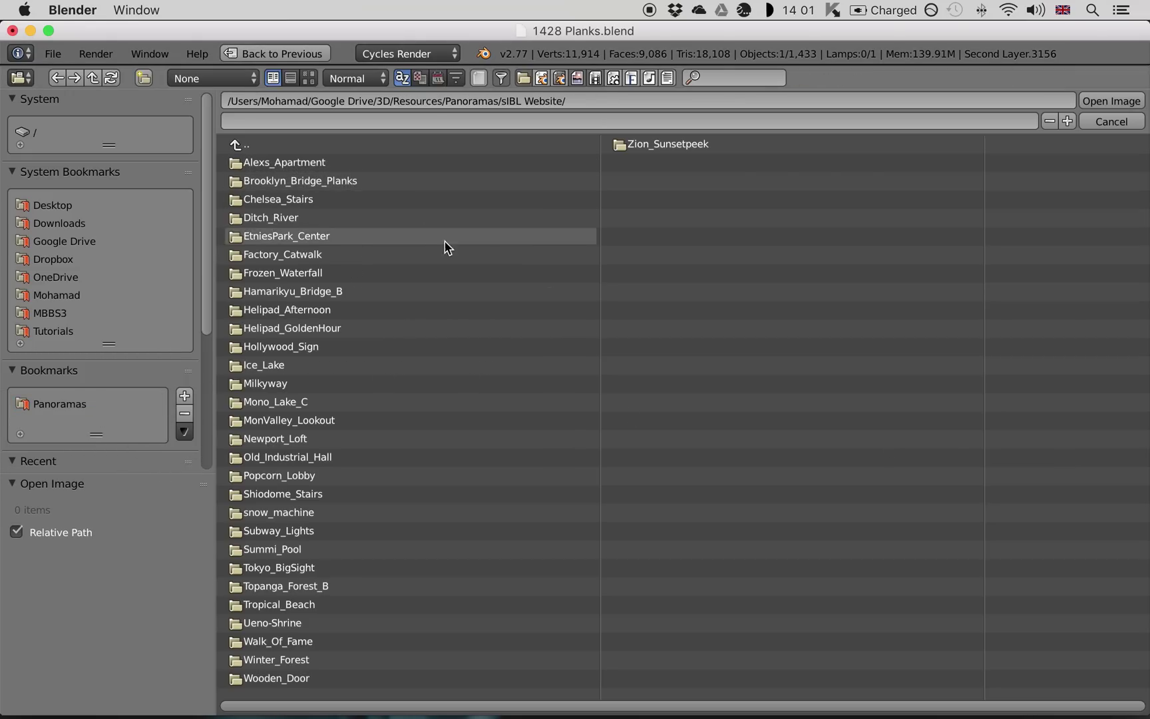
click(336, 301)
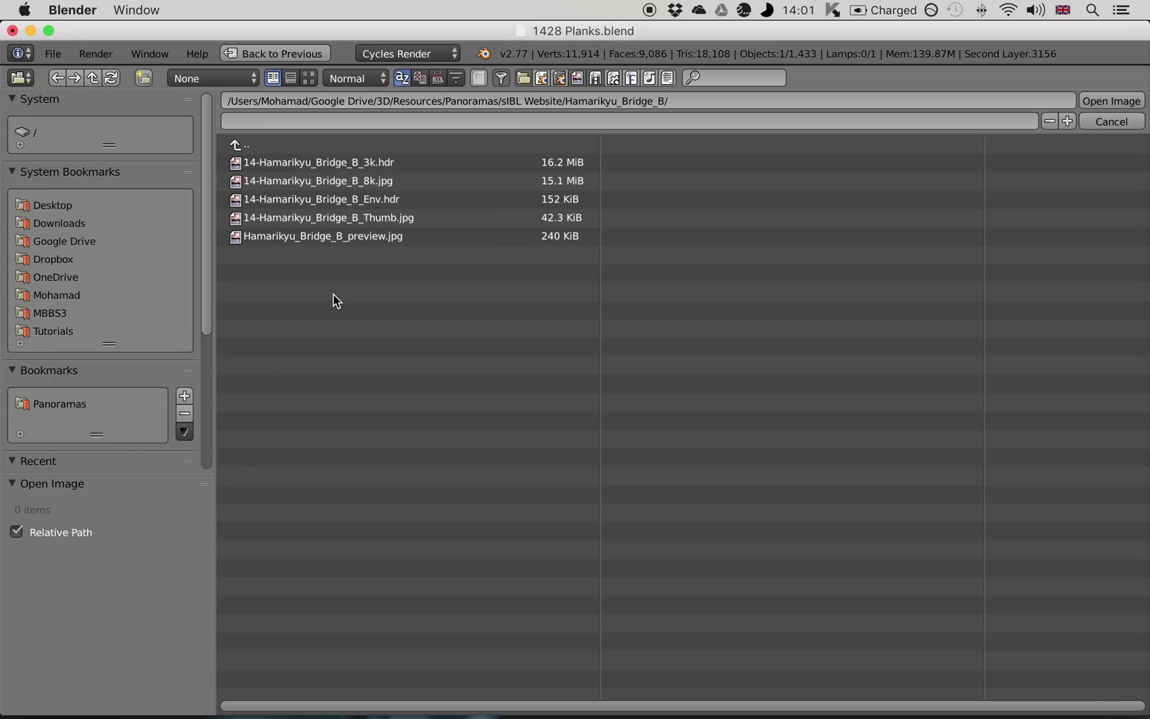
click(378, 171)
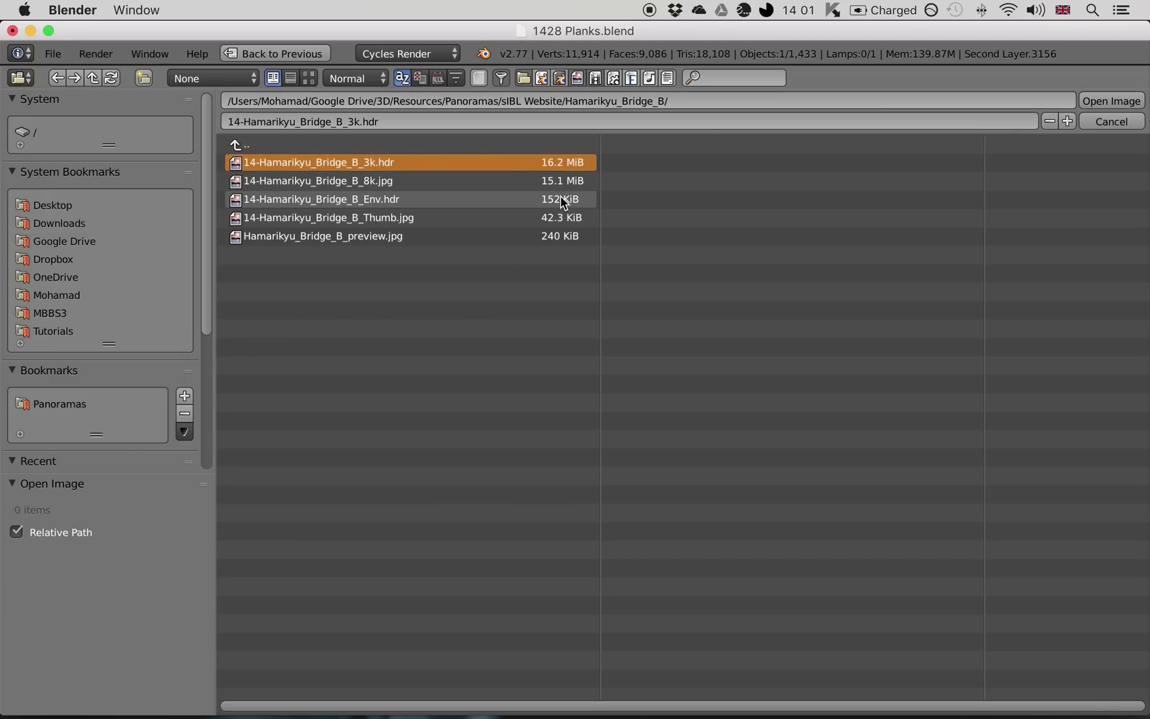
click(1093, 101)
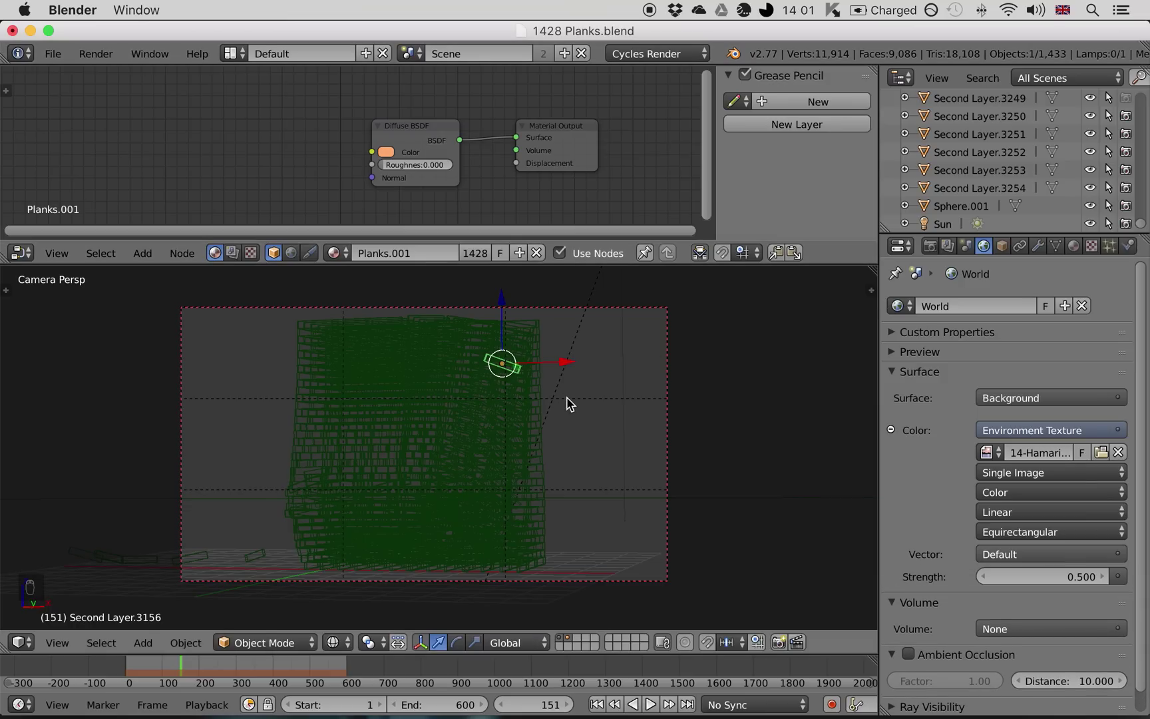
key(shift+z)
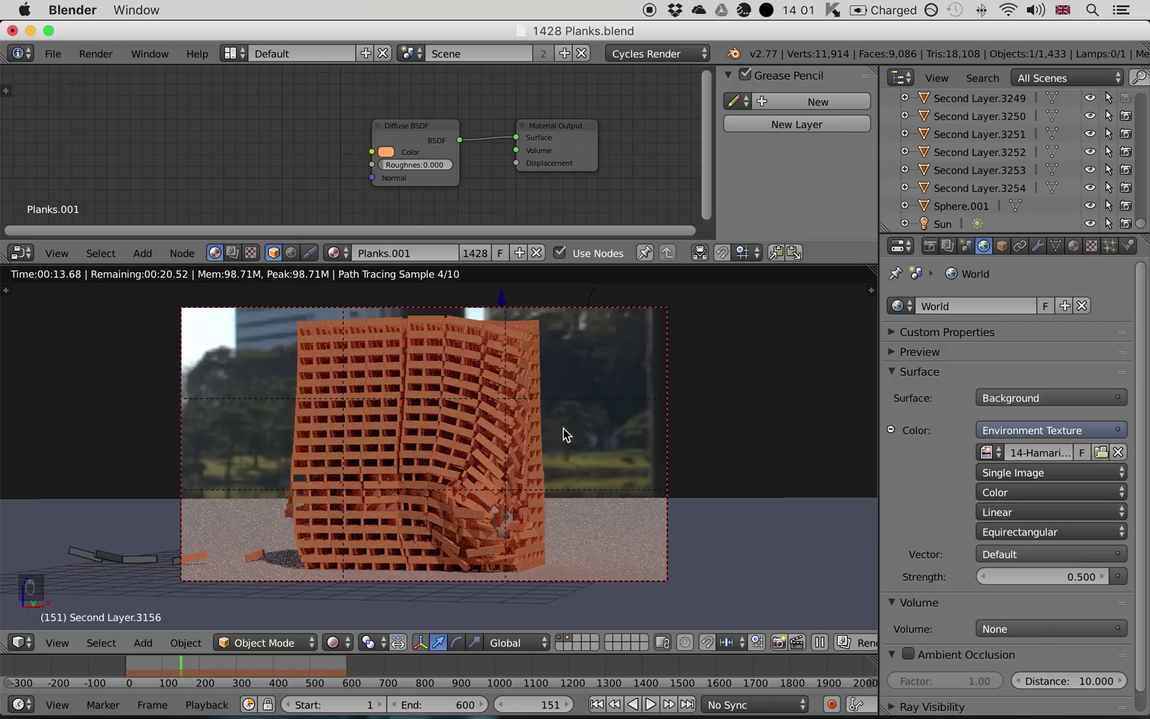
scroll(547, 441, down, 10)
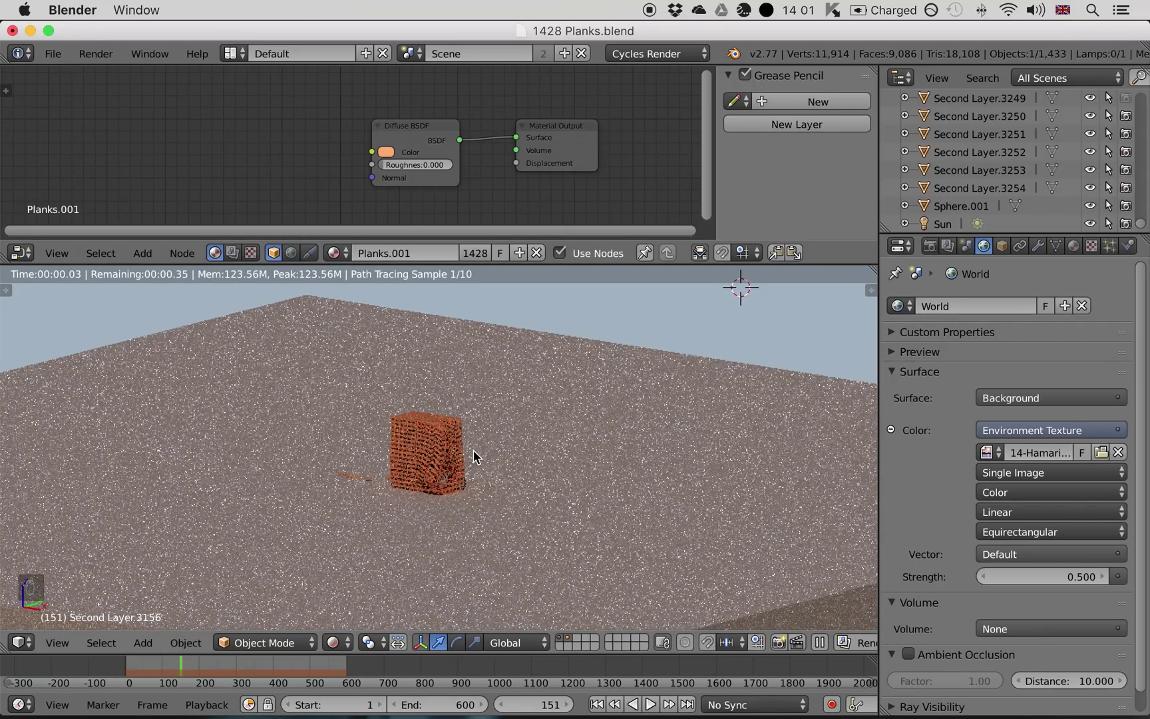
key(KP_1)
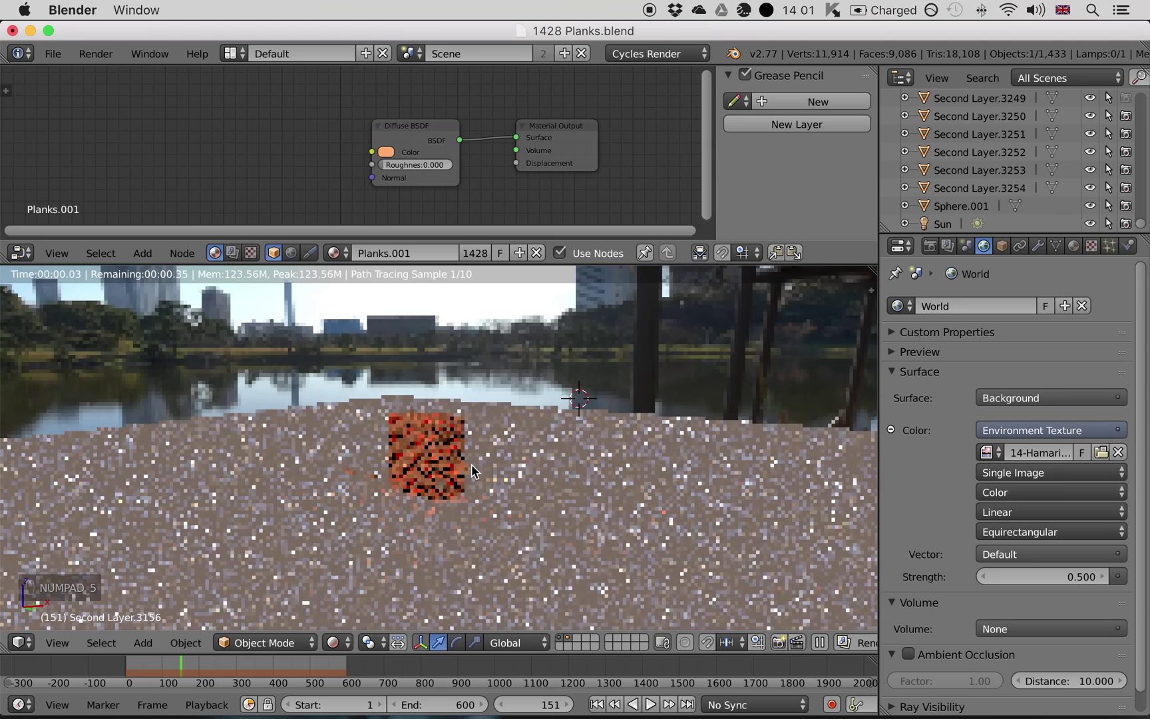
key(KP_5)
key(KP_5)
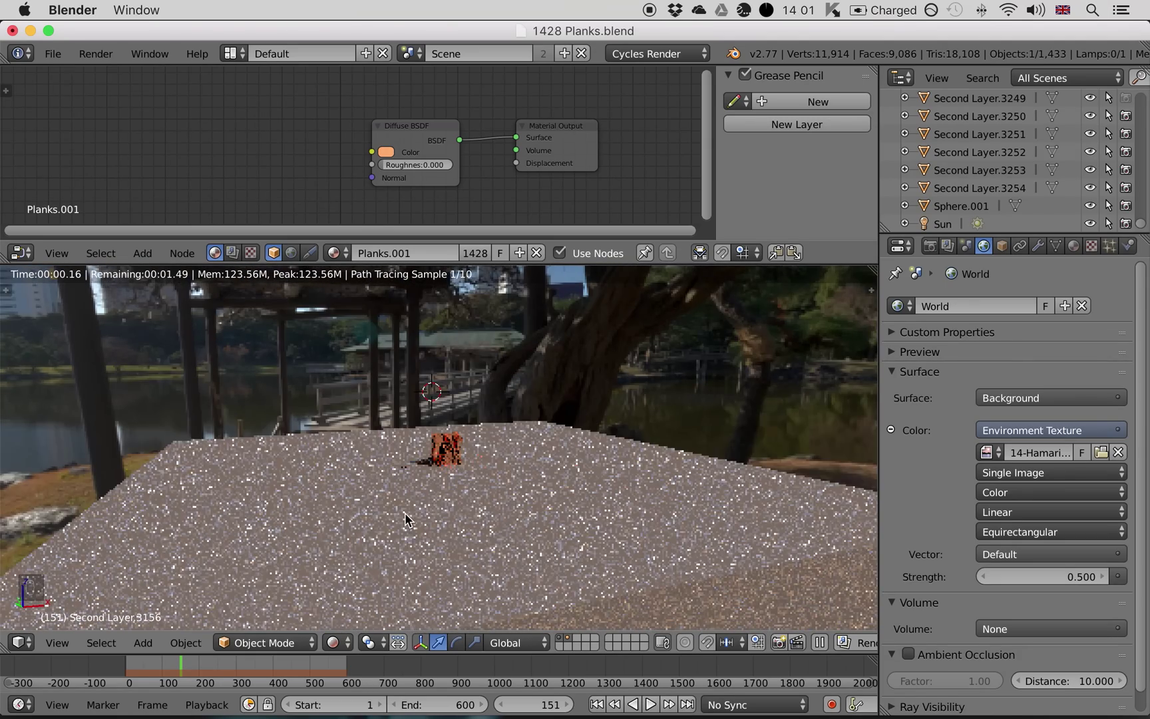
middle_drag(419, 522, 562, 521)
scroll(493, 442, down, 5)
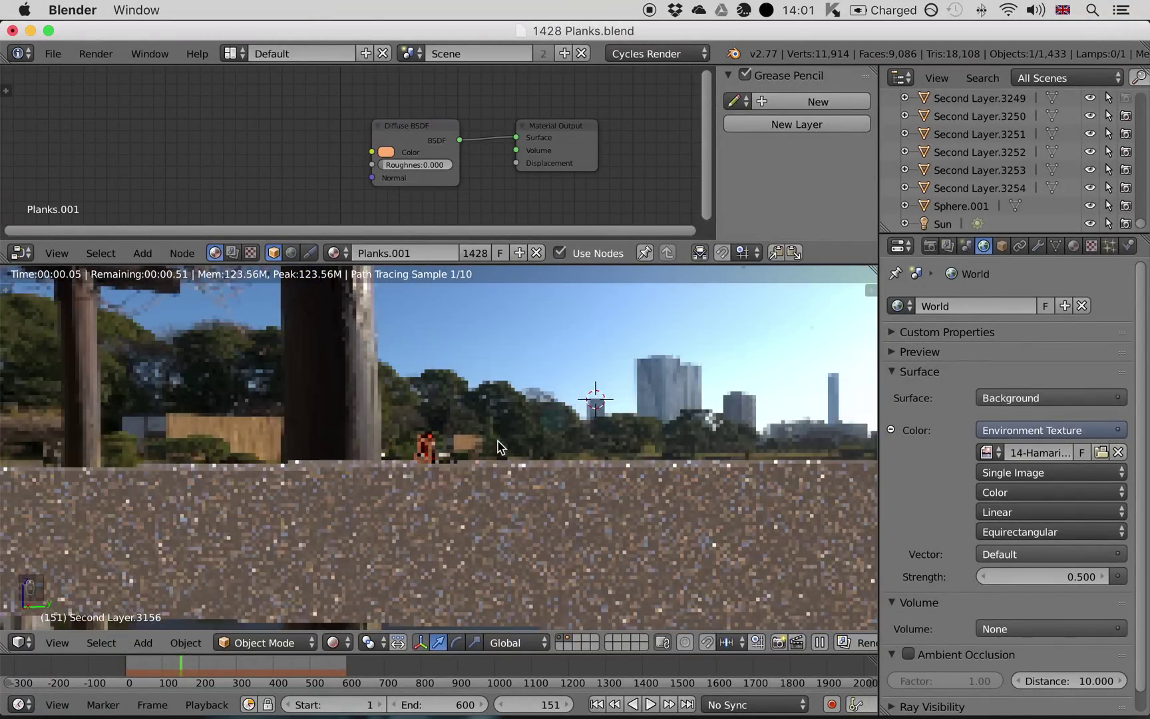
key(KP_0)
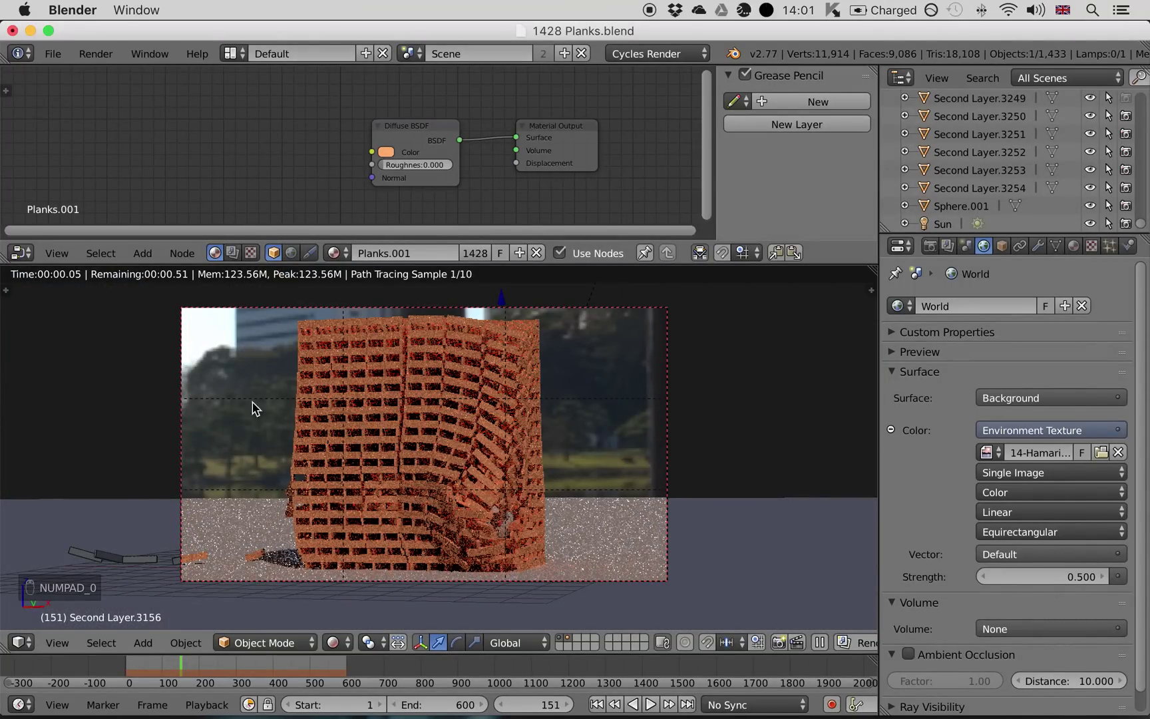
key(z)
middle_drag(639, 406, 458, 420)
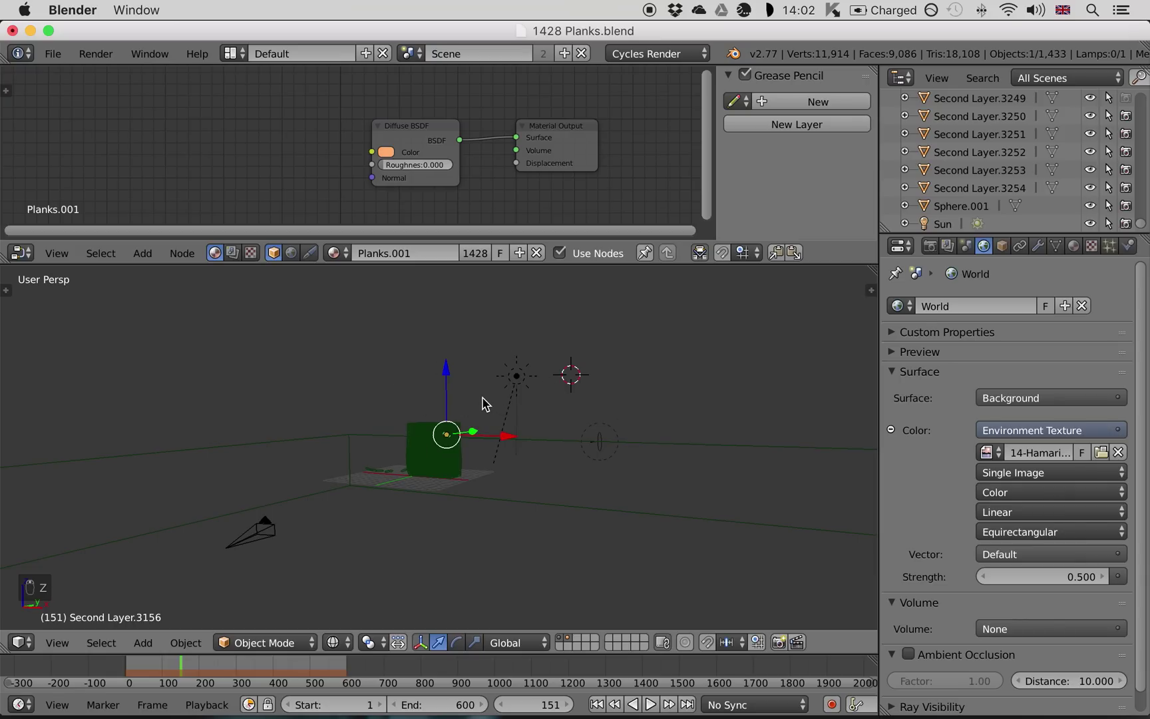
key(shift+z)
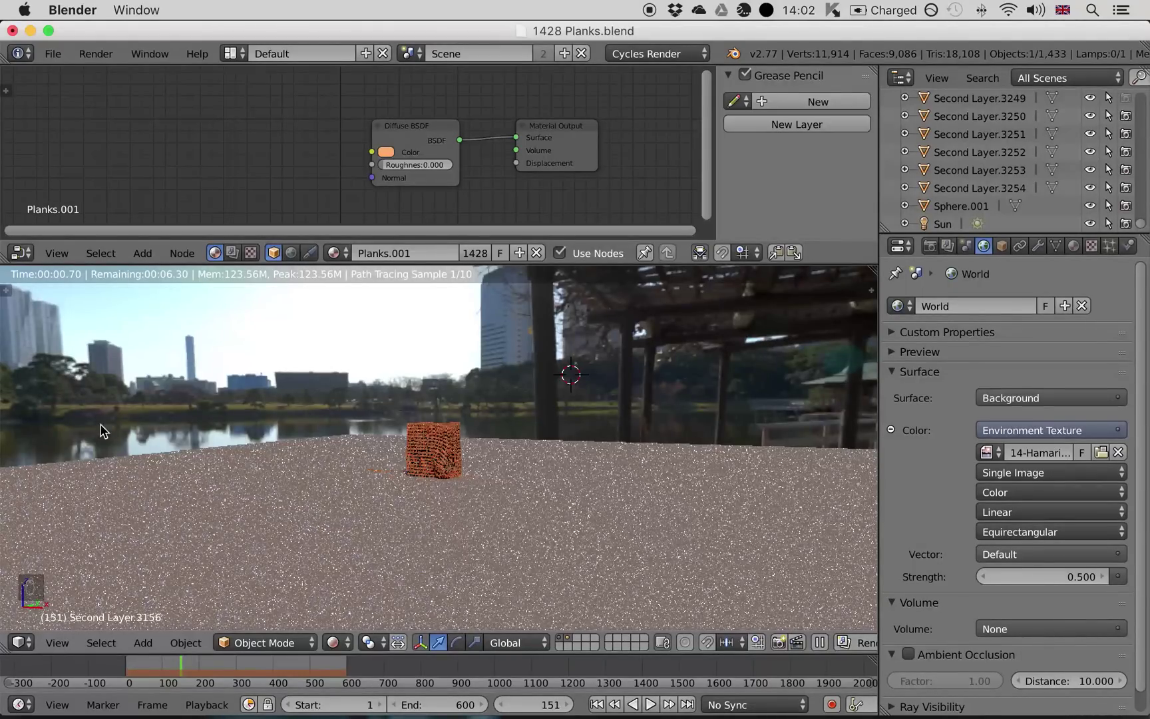
key(shift+z)
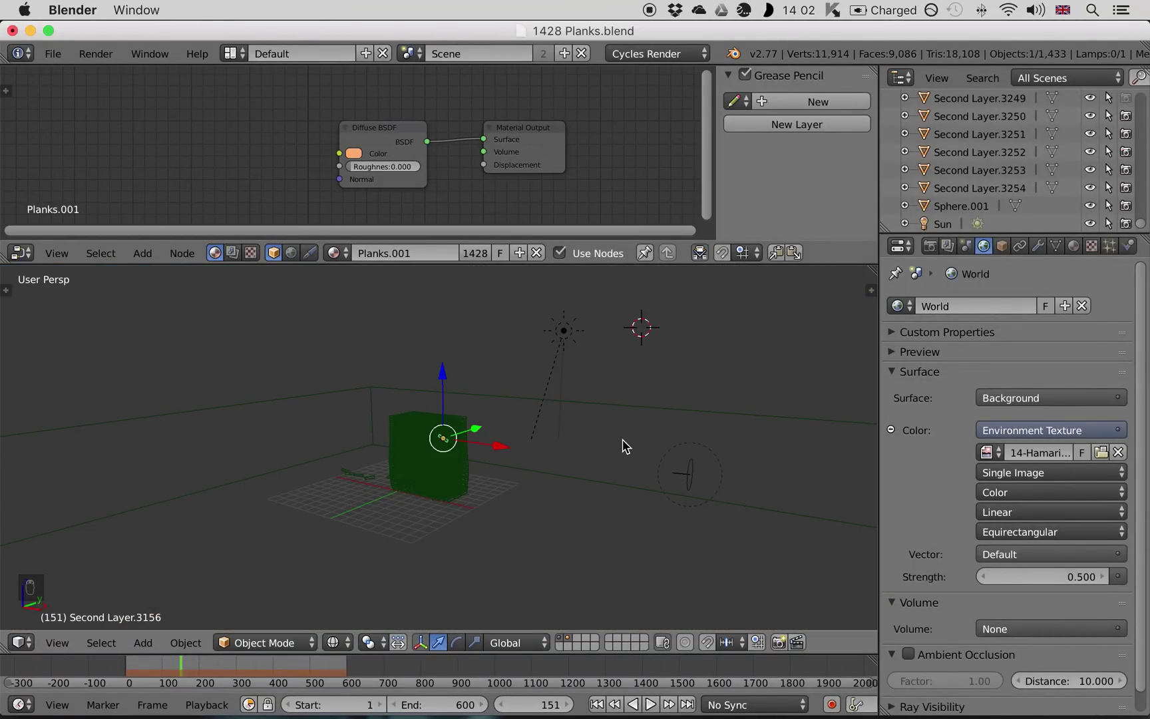
key(KP_0)
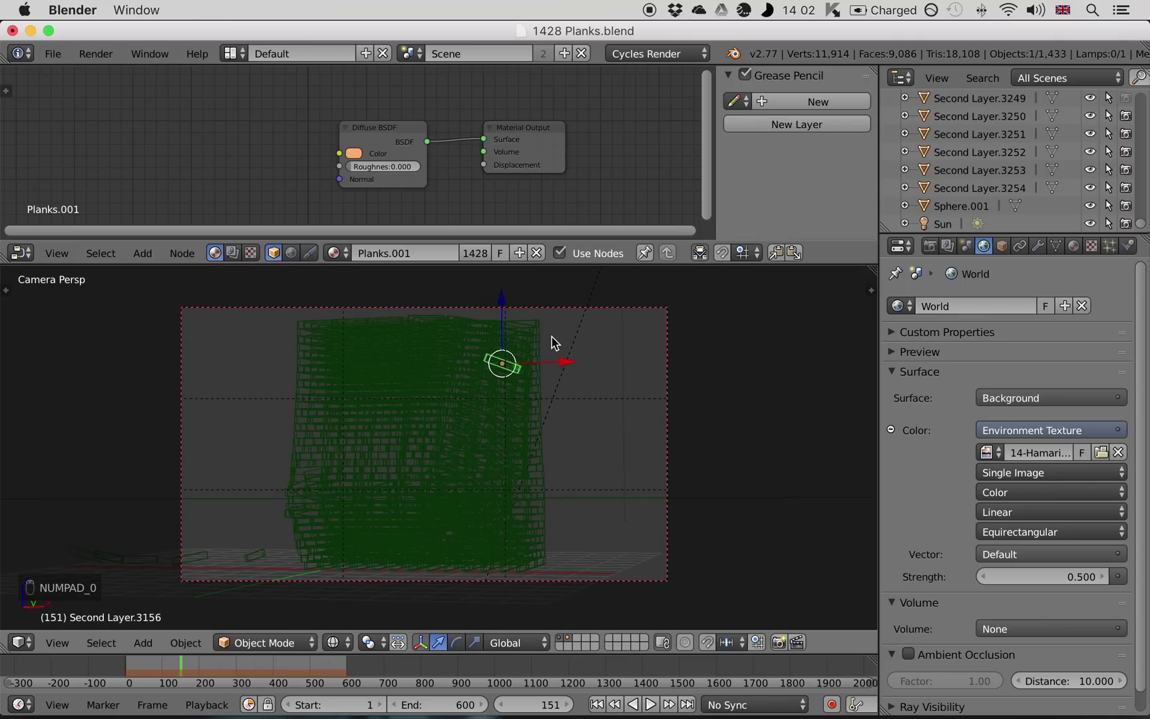
Step: Merge the old node editor into the viewport, then split off an upper area as a Node Editor
right_click(604, 263)
click(603, 284)
click(599, 136)
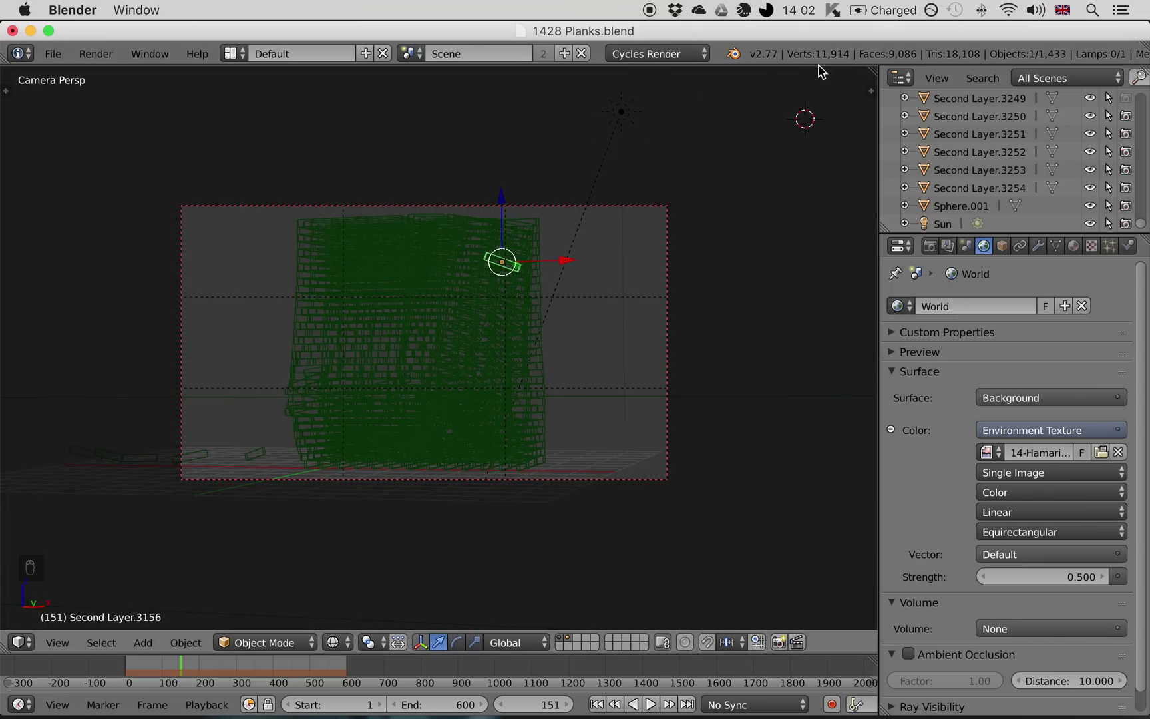
drag(872, 70, 825, 261)
click(21, 260)
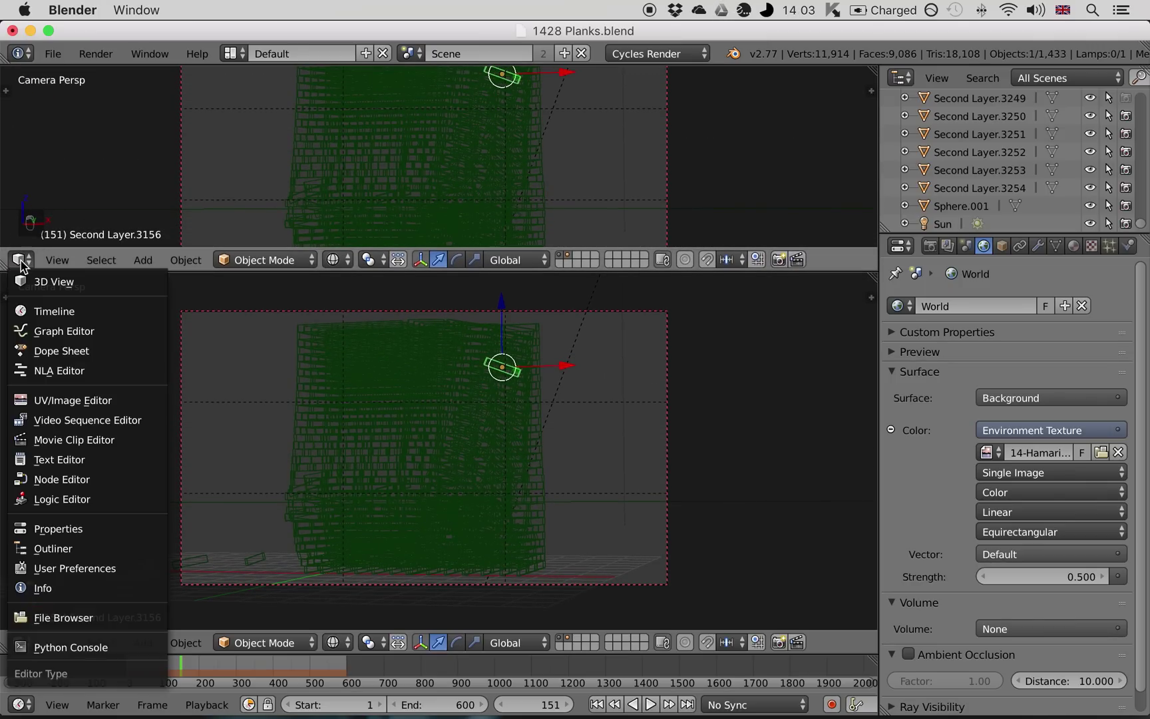
click(107, 479)
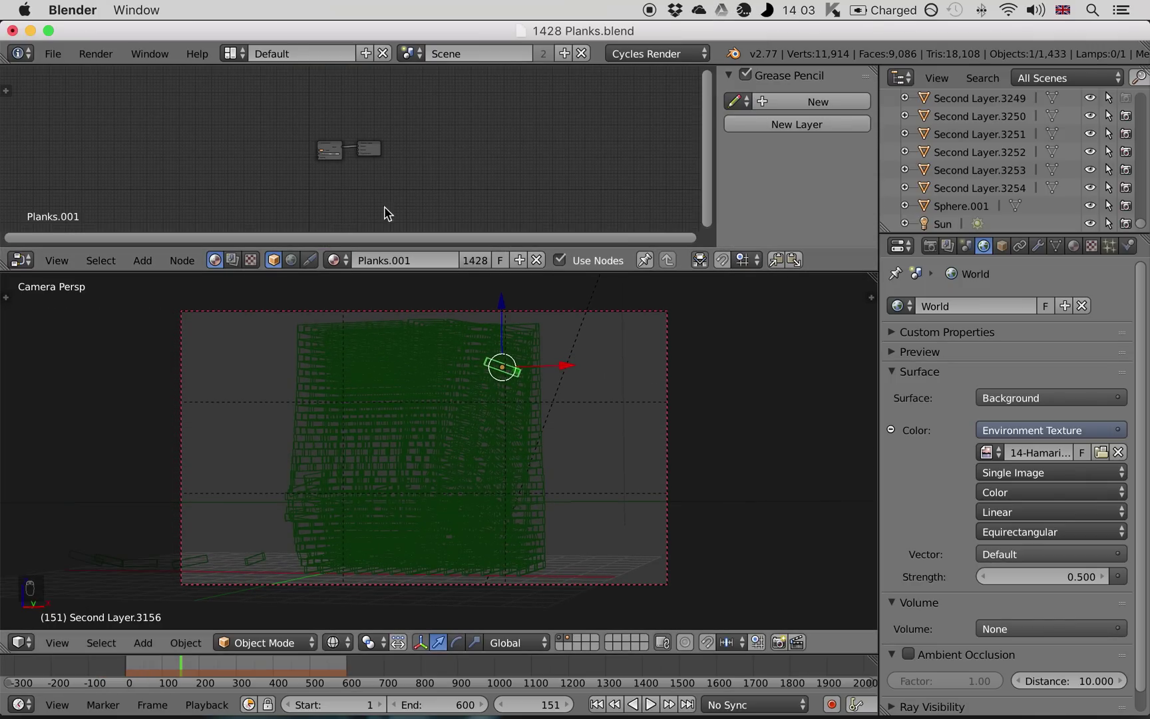
scroll(350, 143, up, 5)
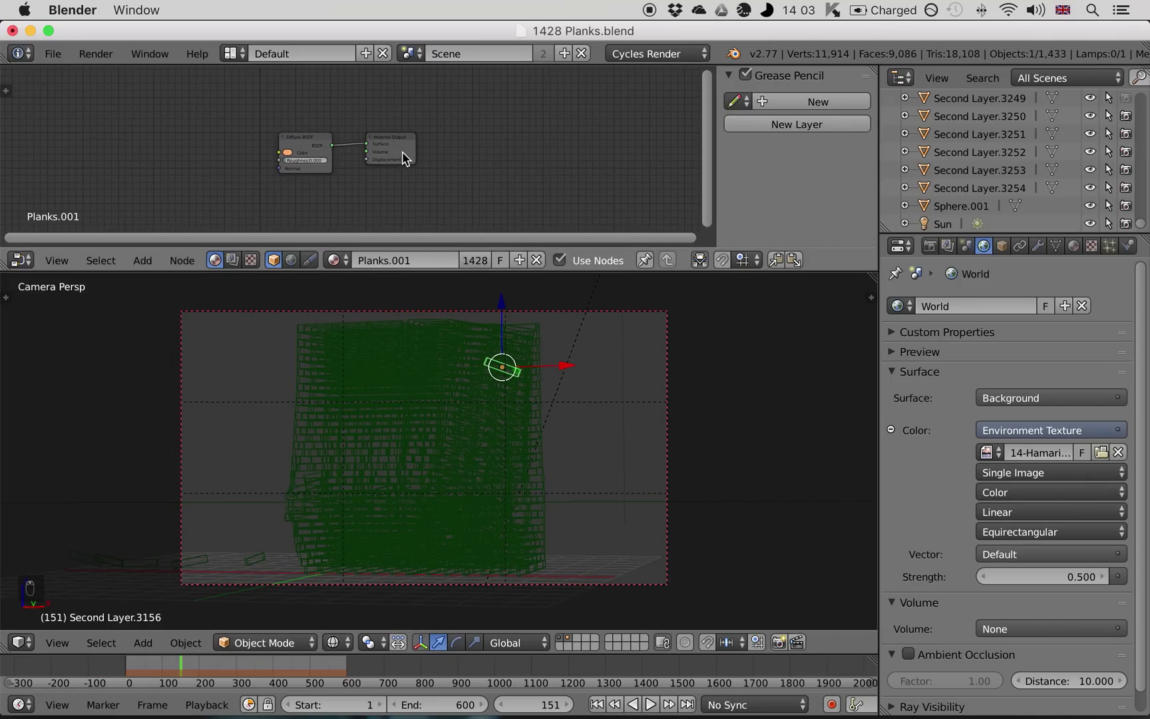
Step: Switch the Node Editor to World nodes and add a Texture Coordinate node
click(291, 261)
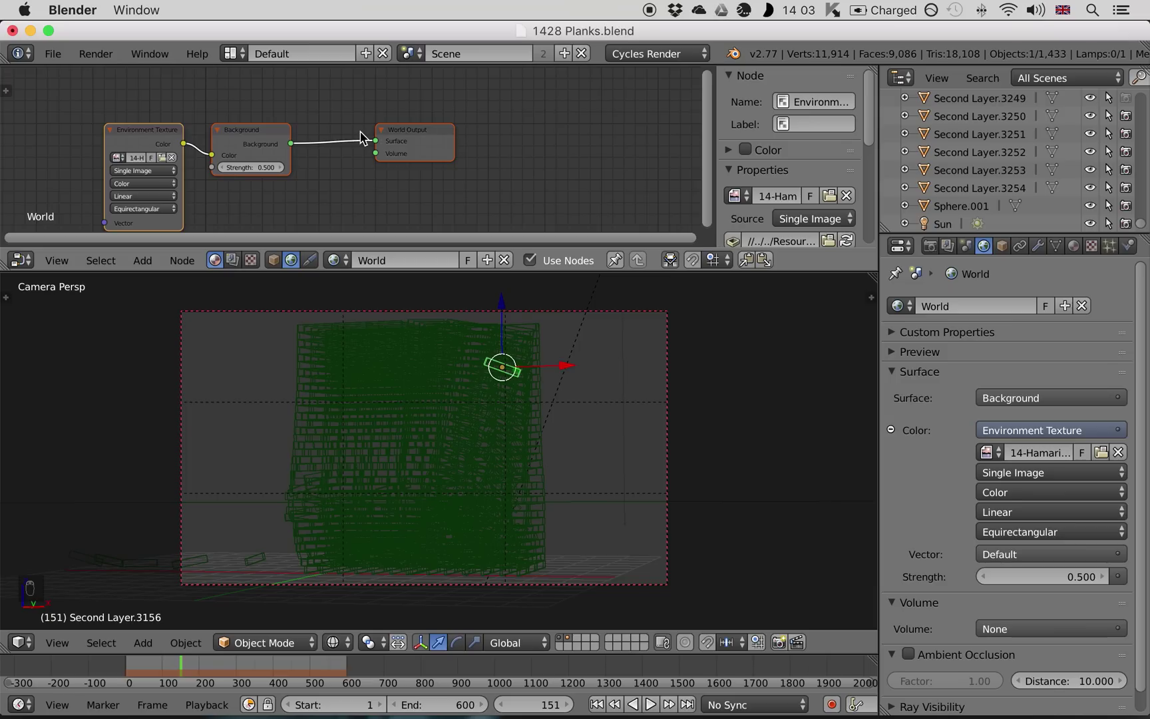
middle_drag(360, 138, 494, 134)
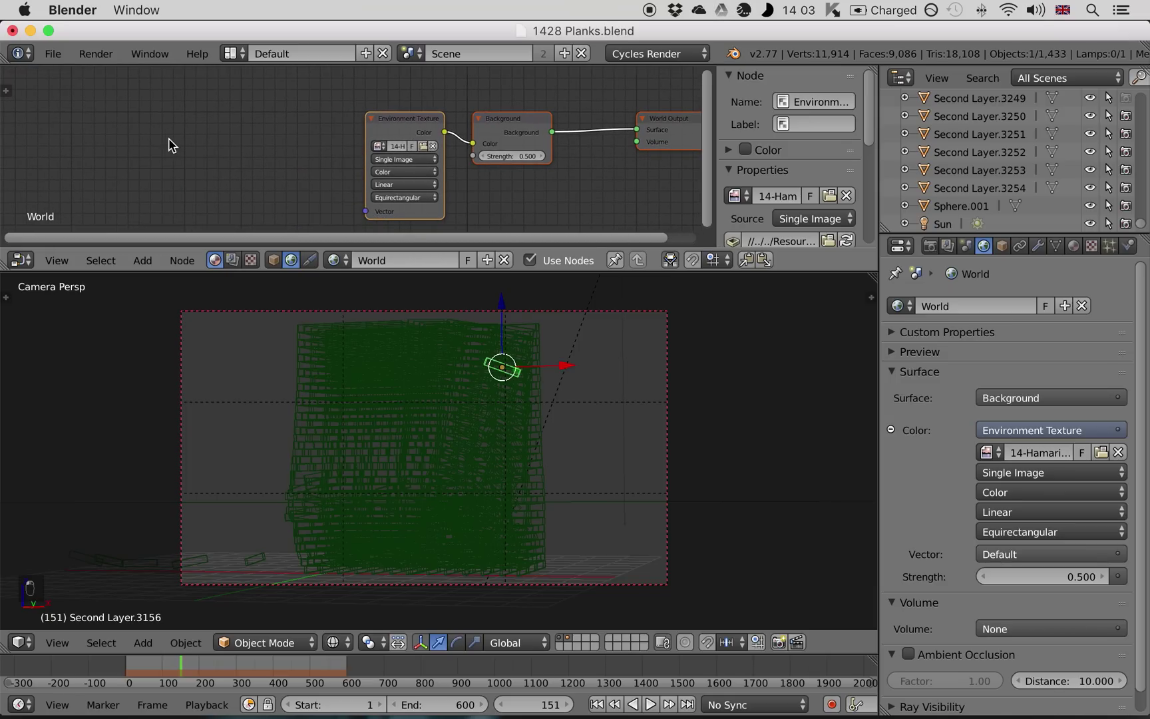
scroll(172, 145, down, 2)
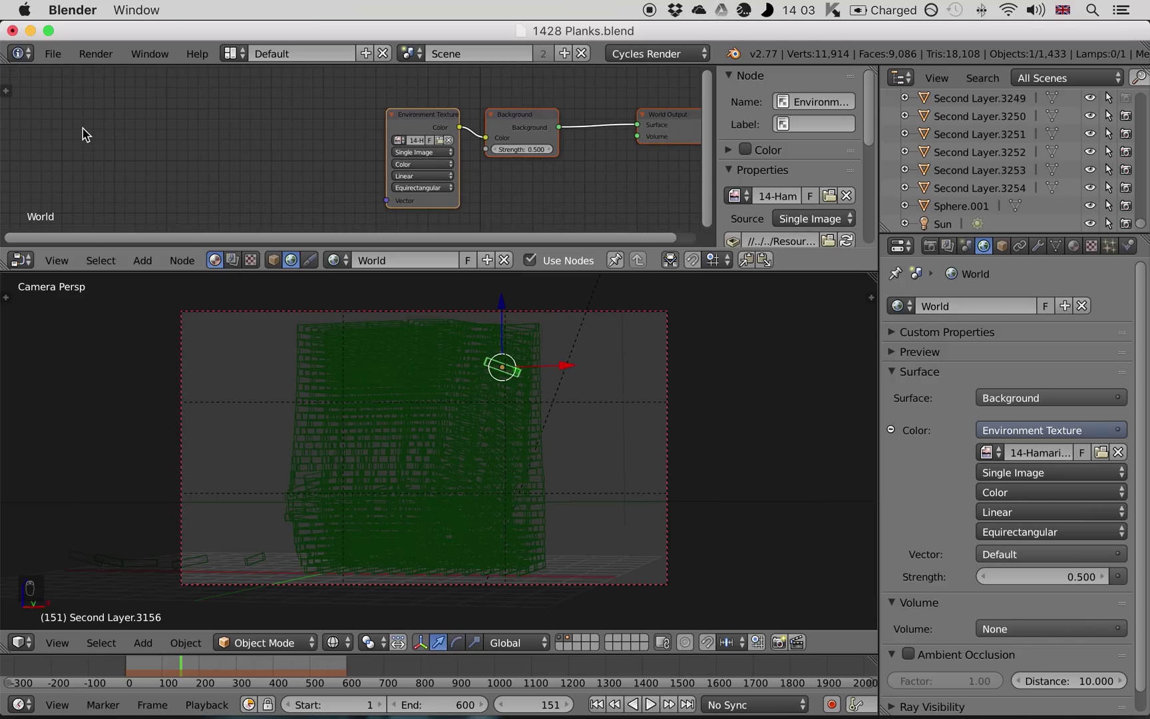
key(shift+a)
mouse_move(66, 149)
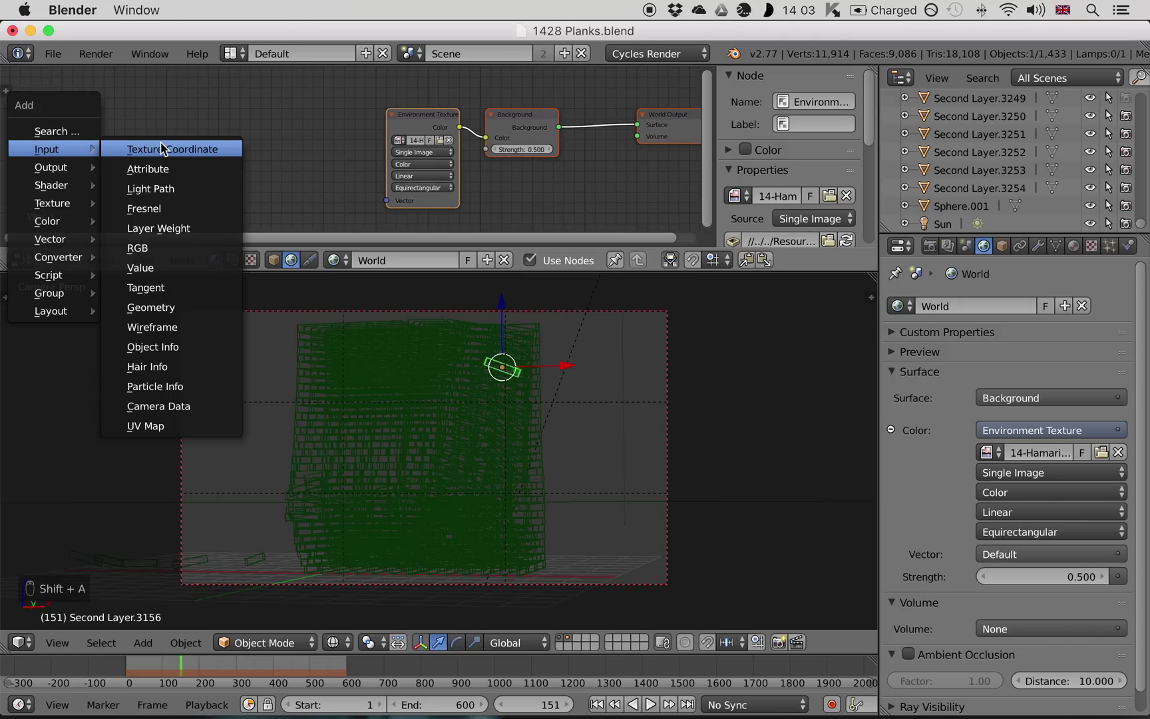
click(162, 149)
click(172, 135)
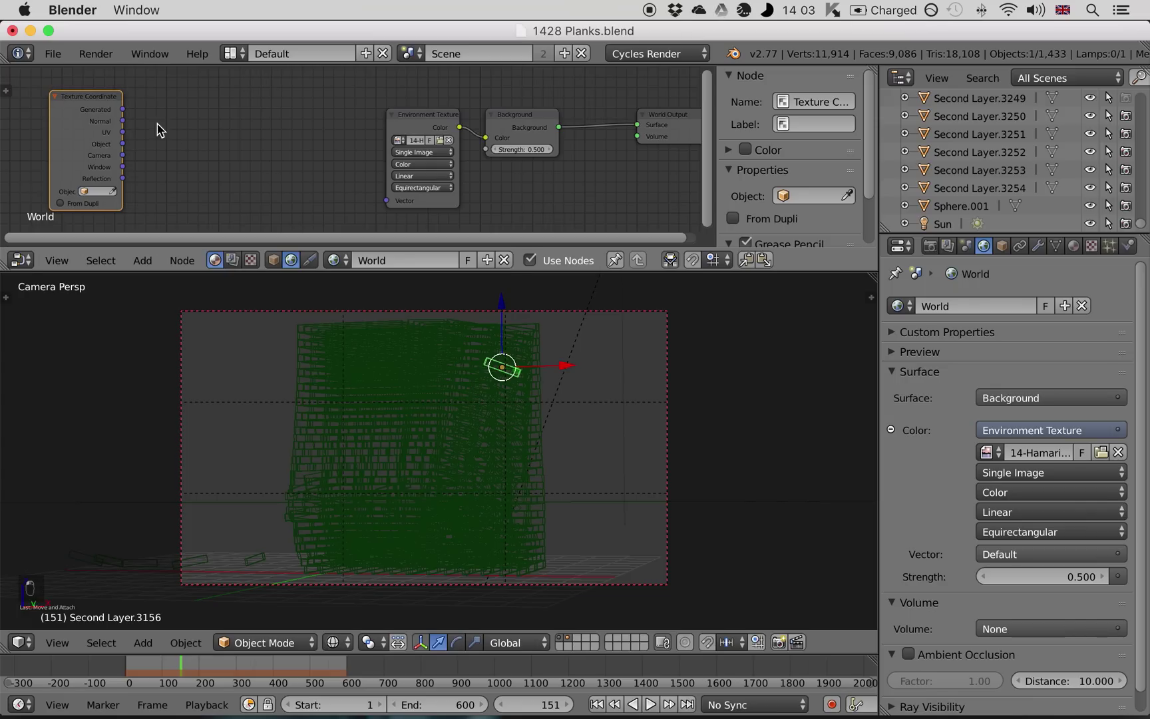
key(x)
Step: Add a Mapping node linking Generated coordinates into the Environment Texture's Vector, then preview rendered
key(shift+a)
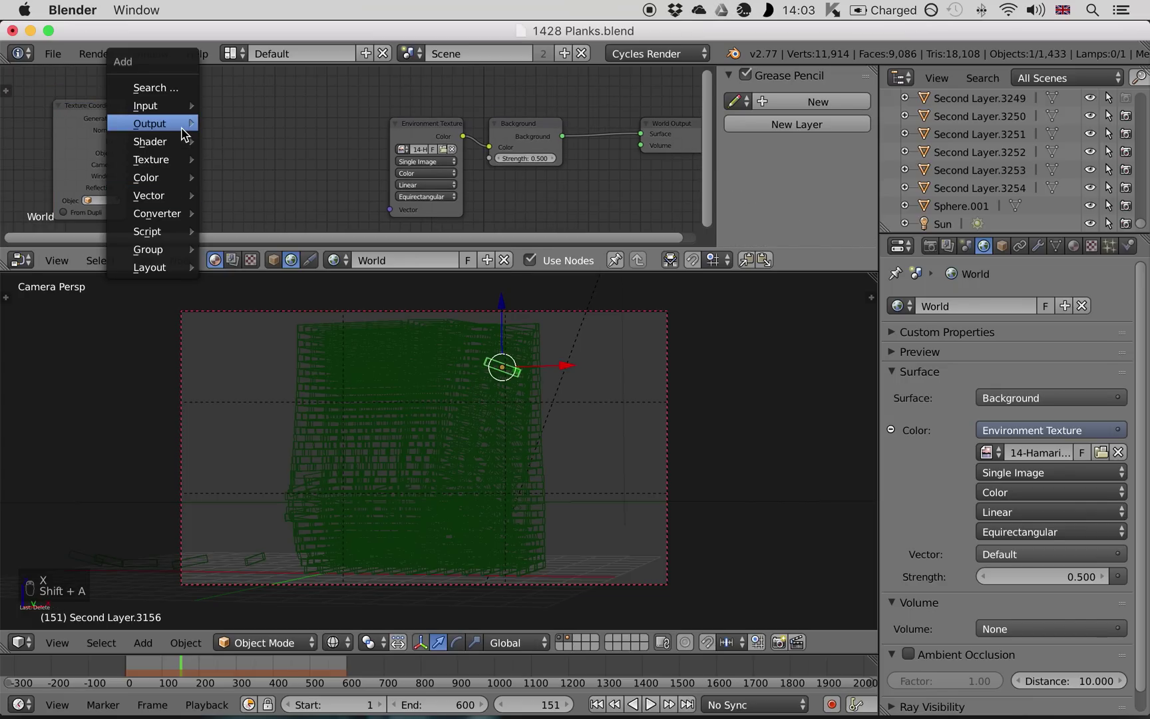
mouse_move(186, 195)
click(226, 195)
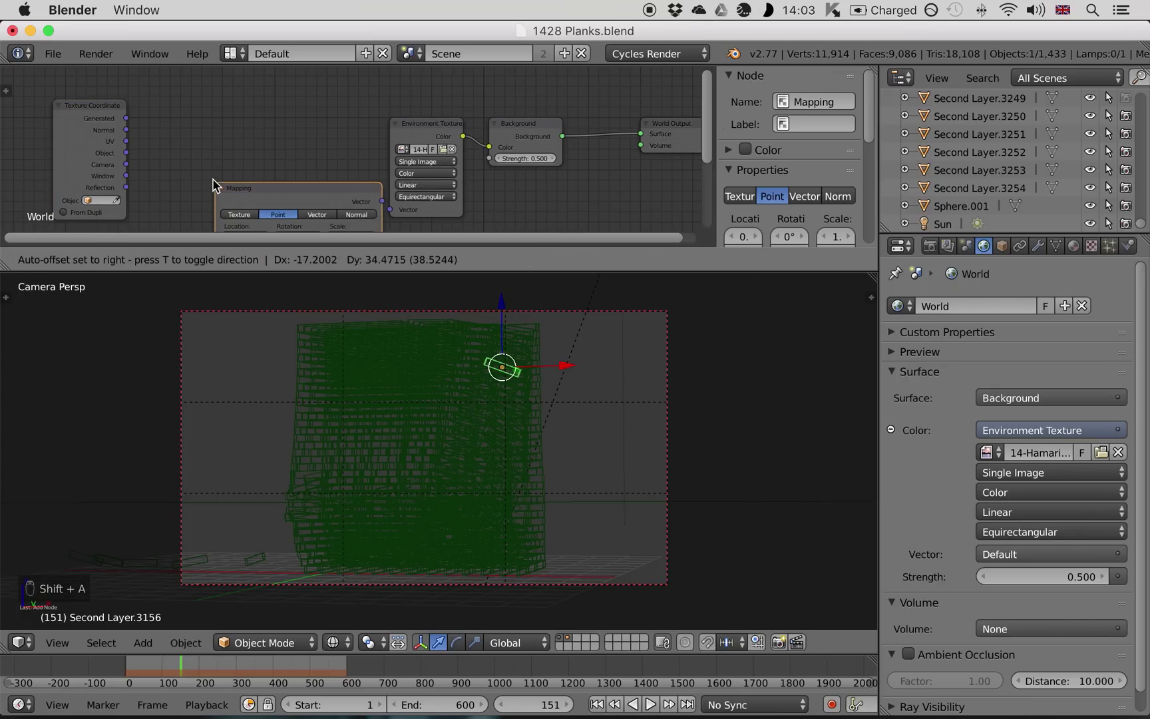
click(175, 82)
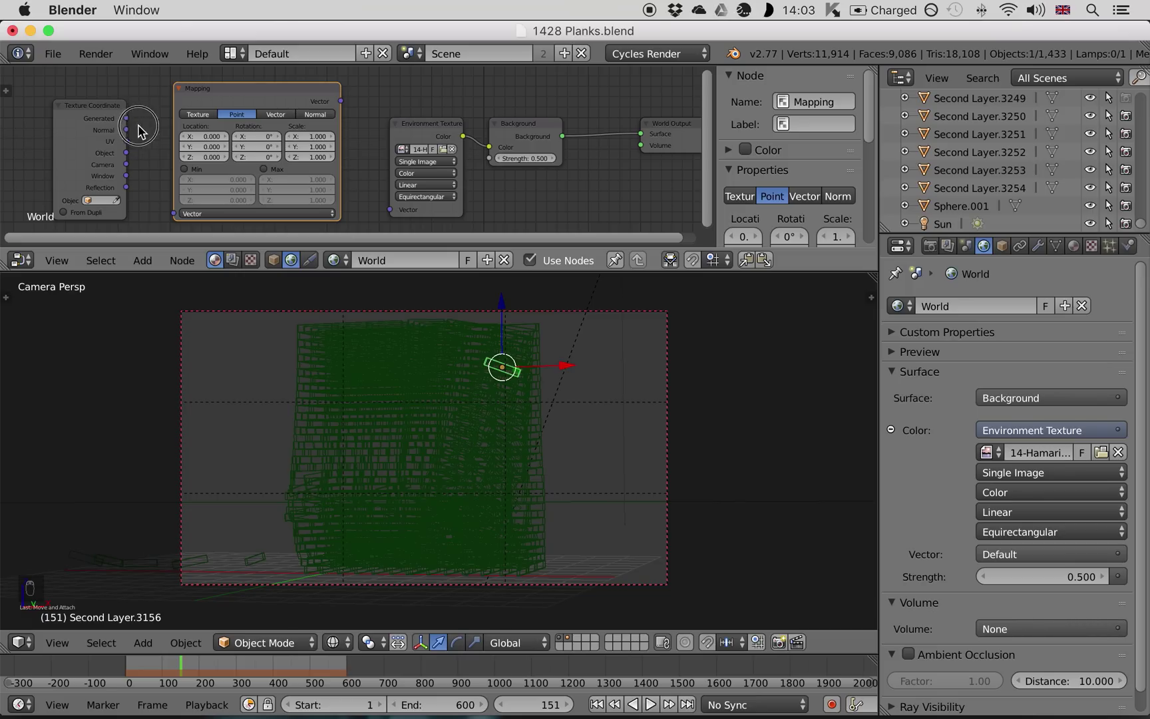
drag(126, 118, 227, 183)
drag(341, 101, 389, 209)
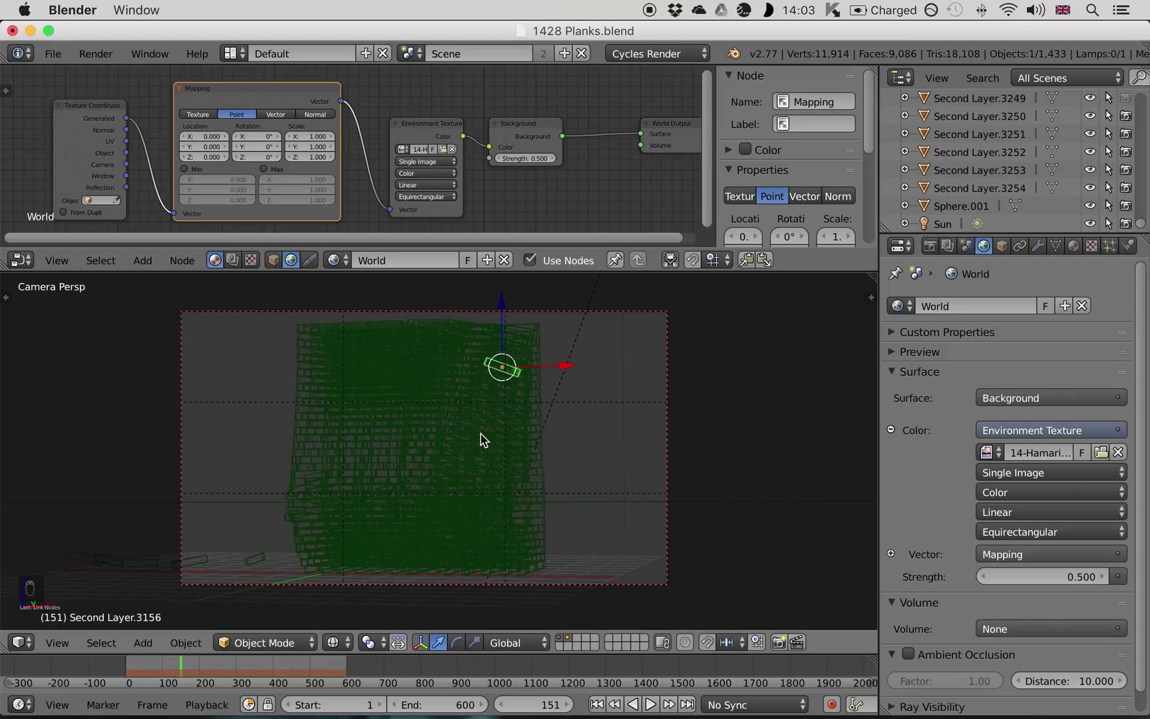
key(shift+z)
Step: Delete the Sun lamp and add a Spot lamp in its place
right_click(591, 301)
scroll(590, 312, down, 3)
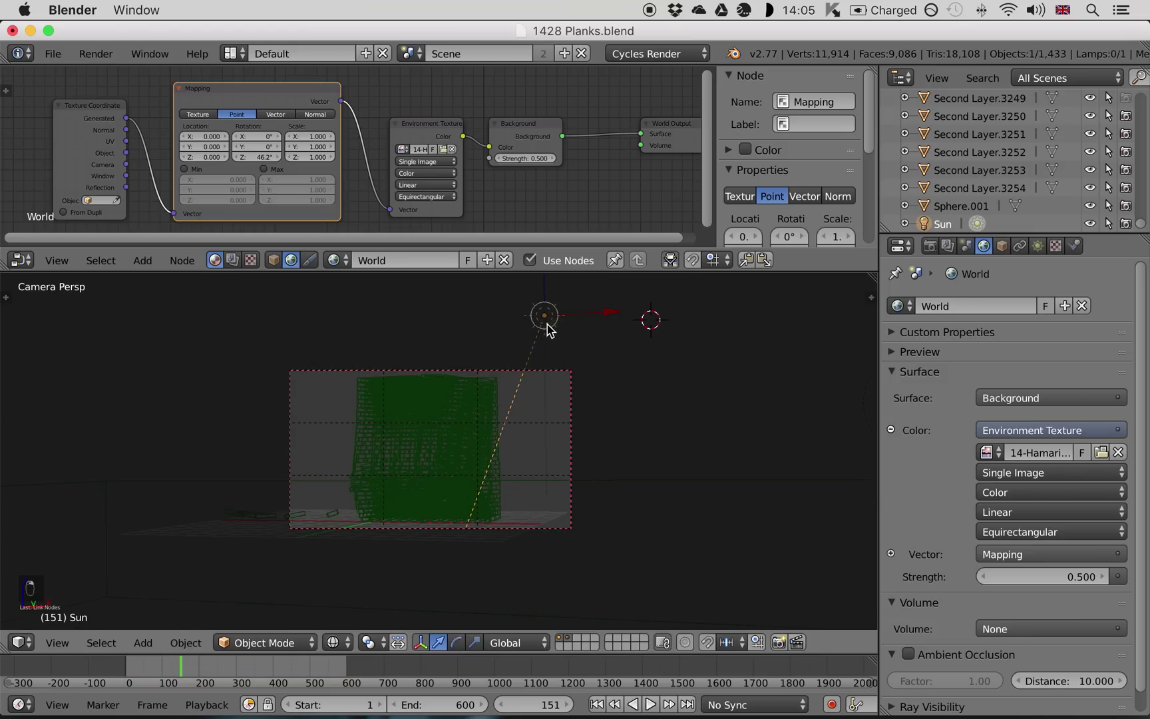
key(x)
click(538, 416)
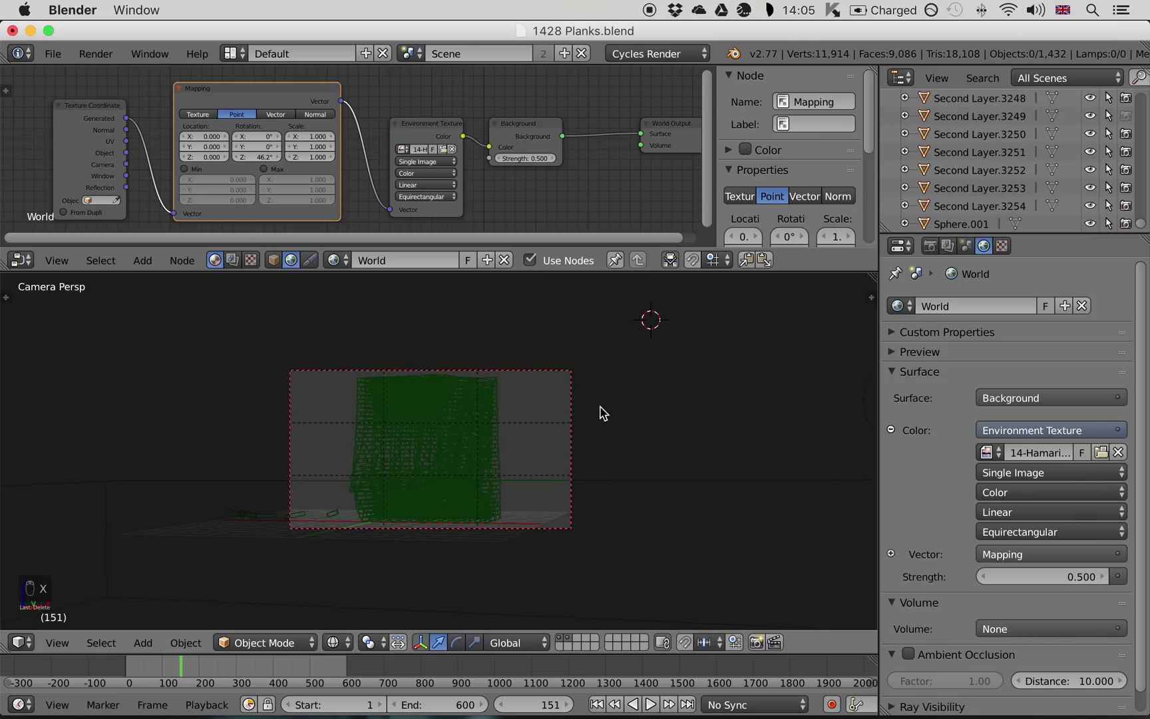
scroll(557, 428, up, 3)
scroll(559, 433, down, 2)
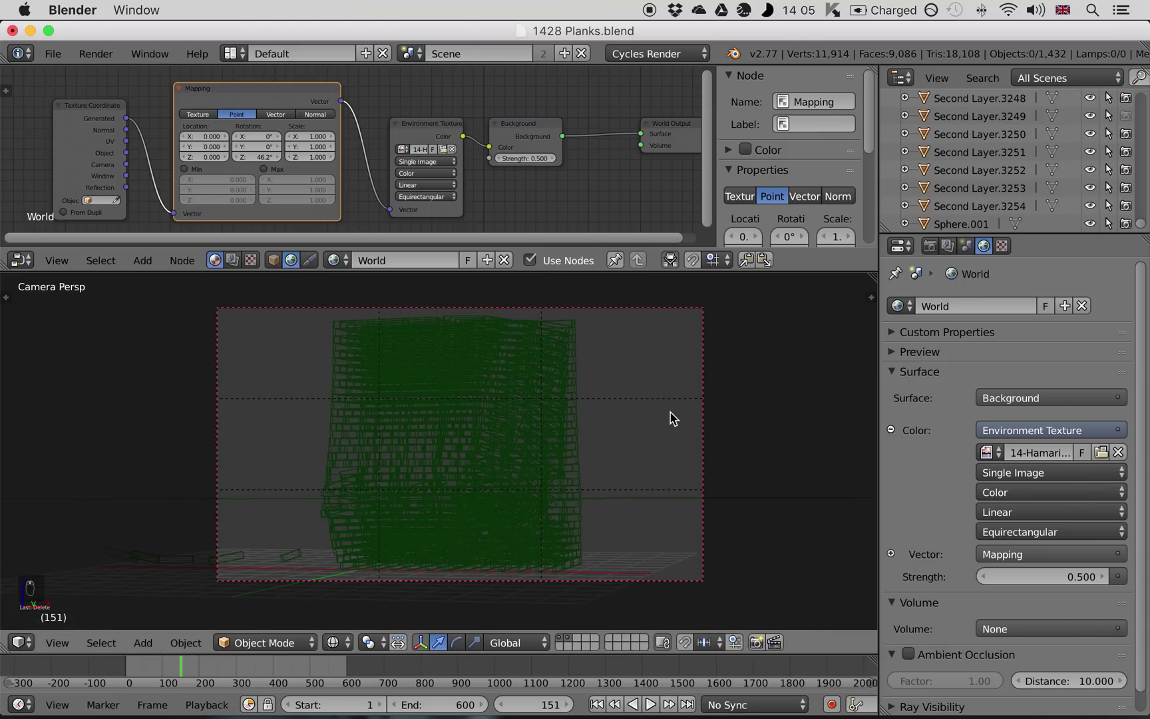
key(shift+a)
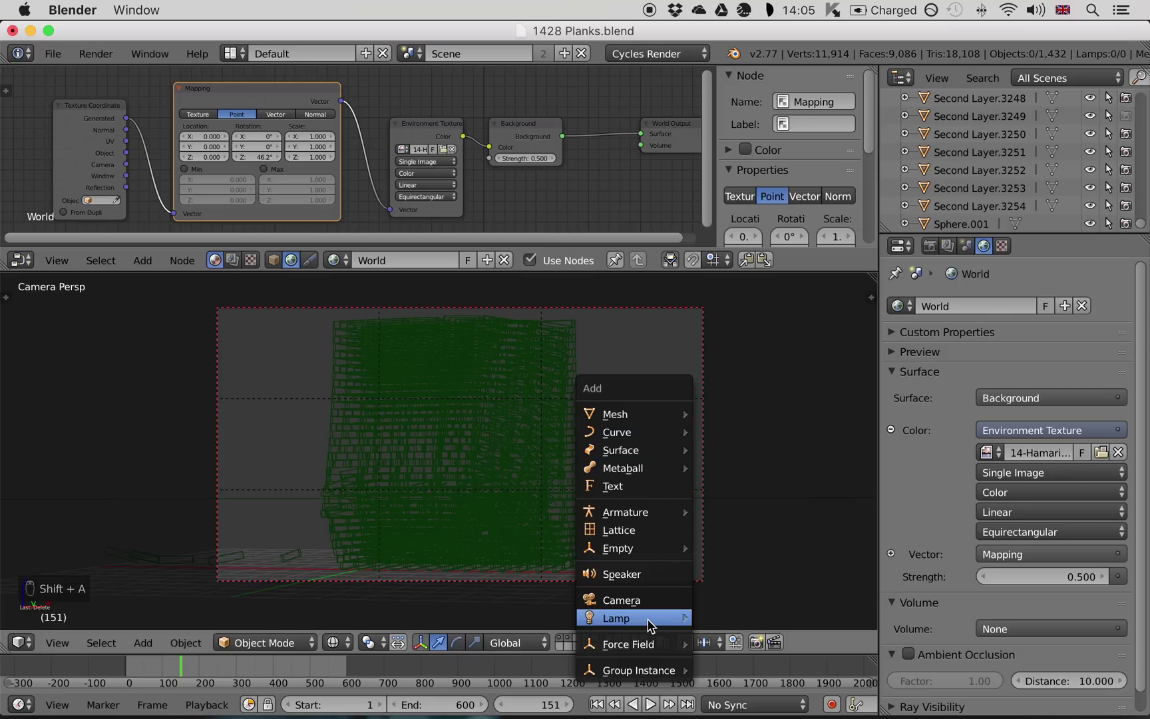
mouse_move(649, 626)
click(741, 583)
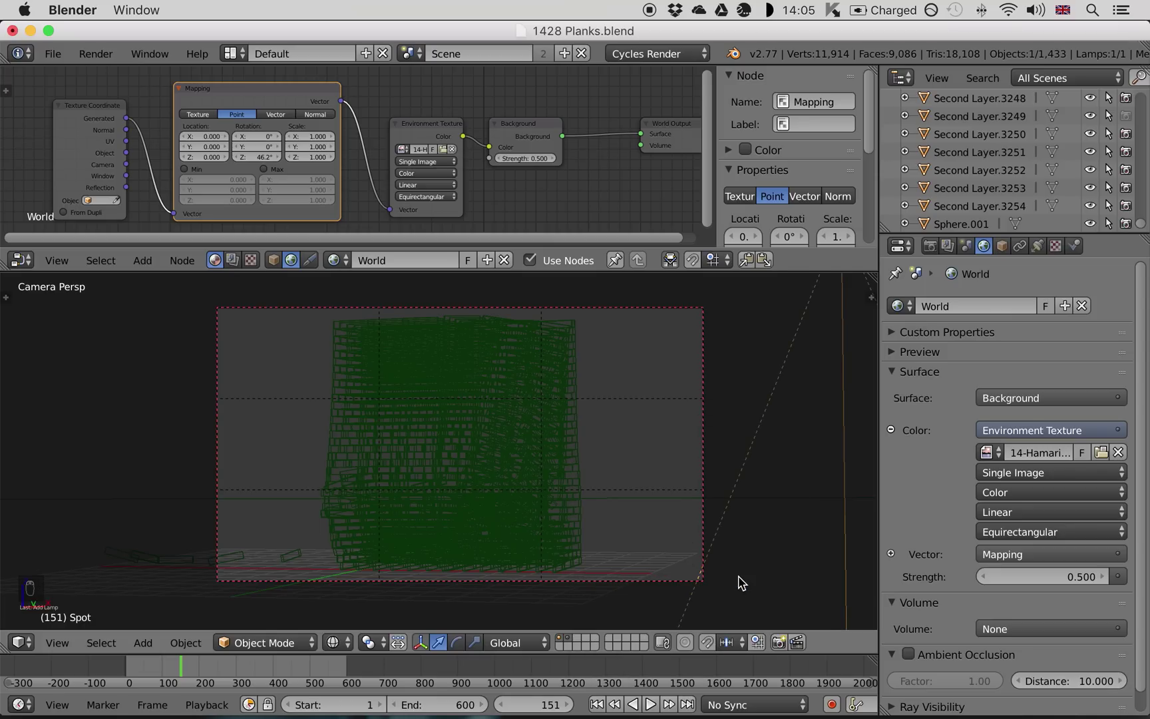
Step: In orthographic top view, move the Spot lamp in front of the plank tower
key(KP_0)
middle_drag(576, 477, 581, 496)
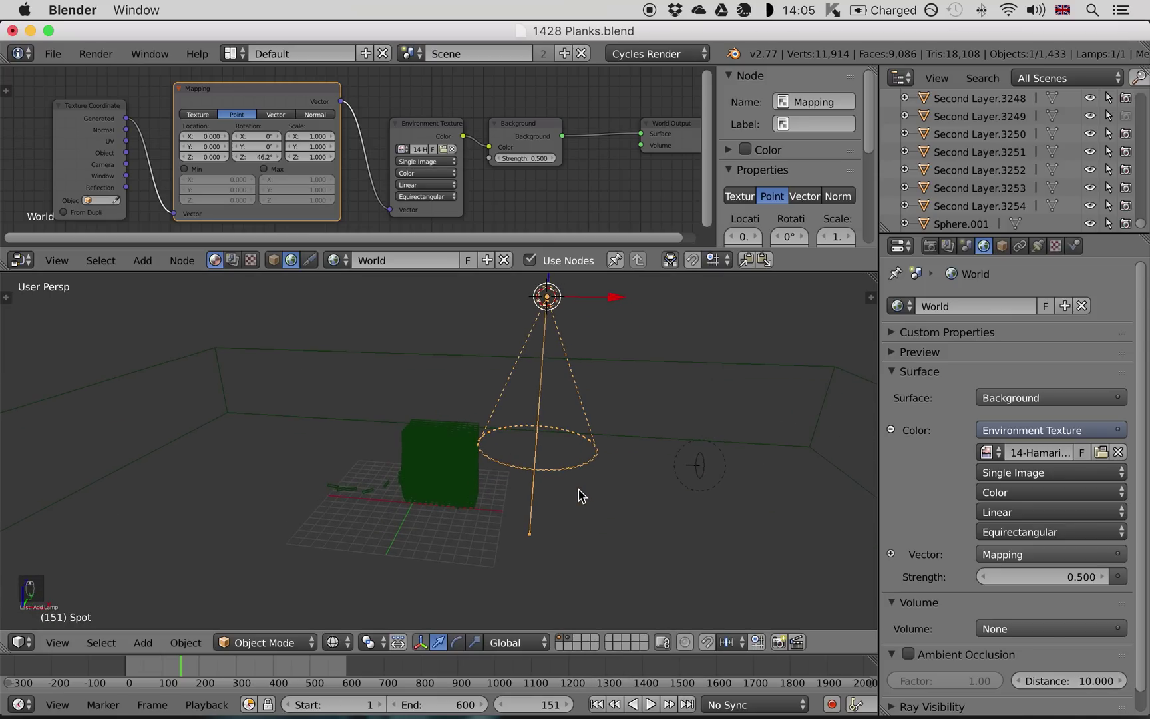
key(KP_7)
scroll(570, 476, down, 5)
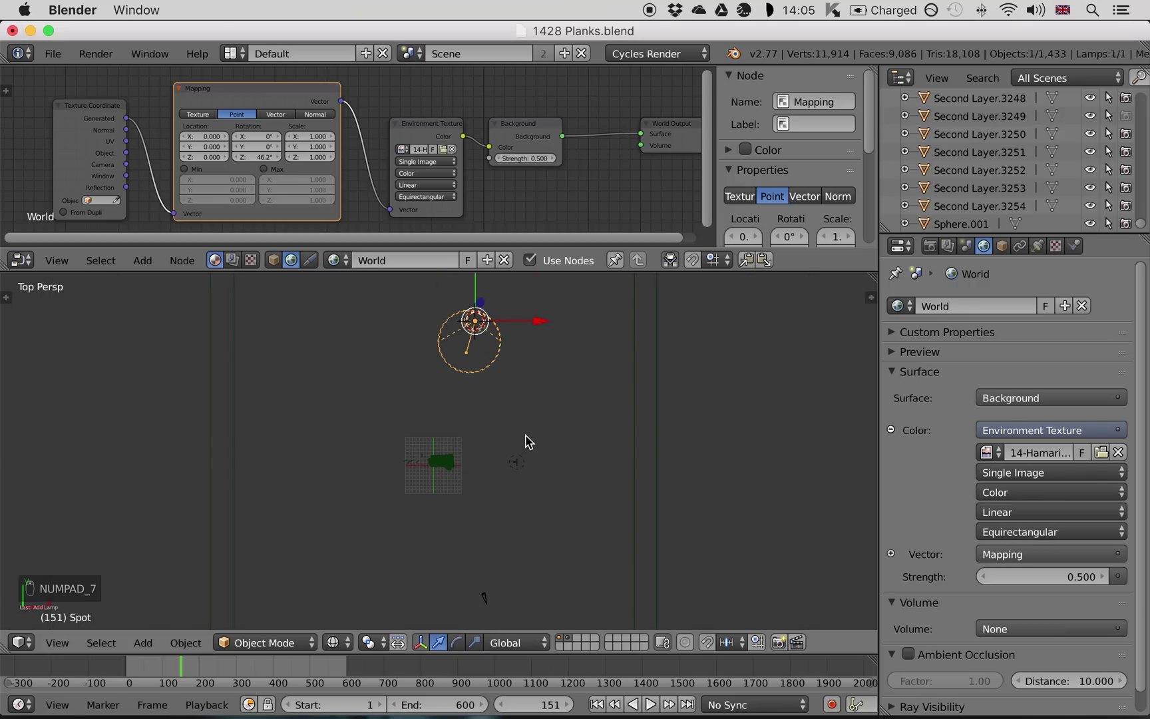
key(KP_5)
shift+middle_drag(478, 387, 497, 406)
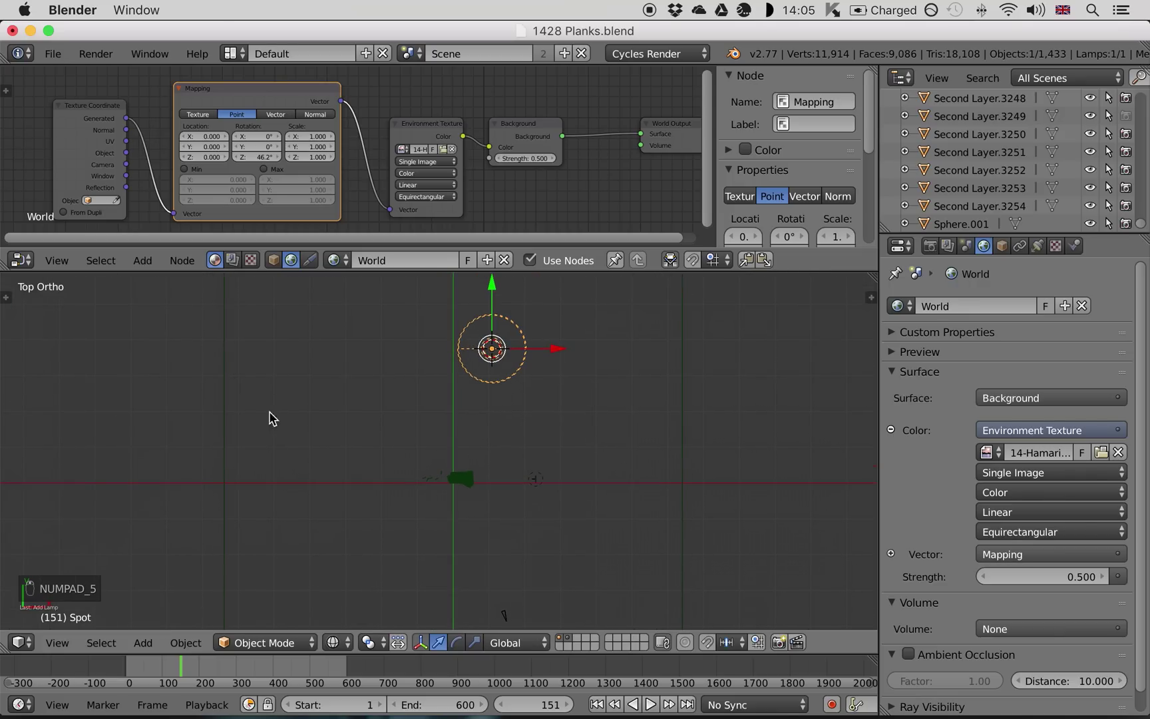
scroll(551, 396, up, 1)
key(g)
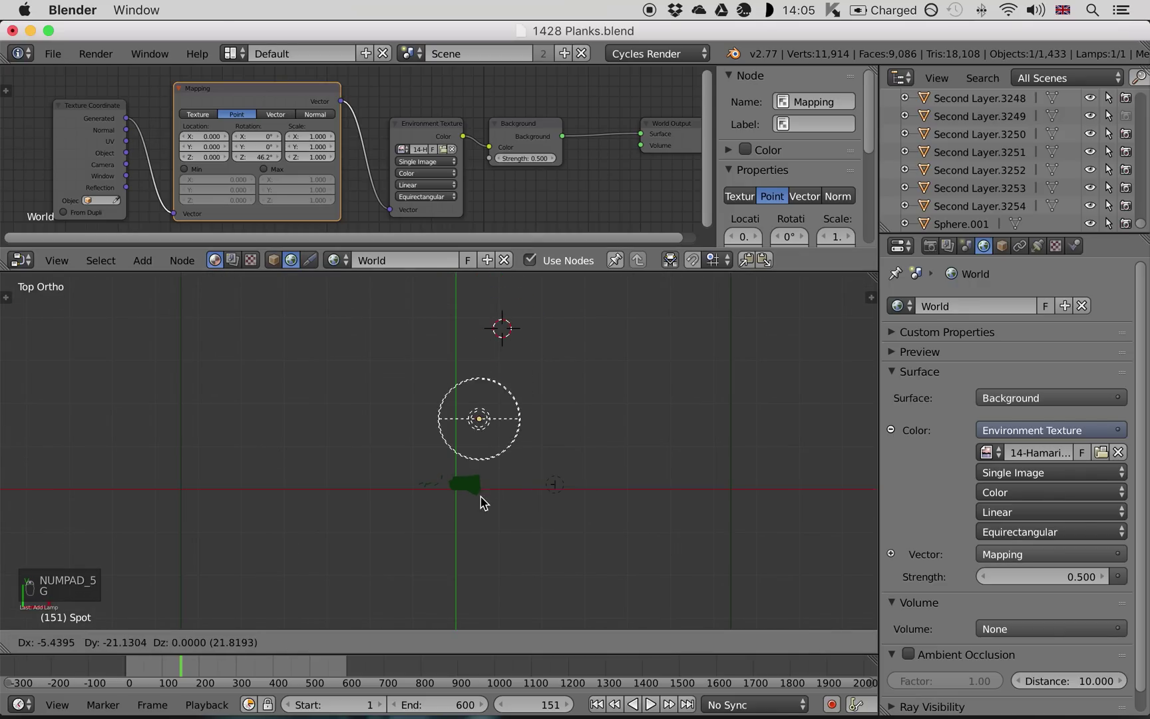
click(464, 541)
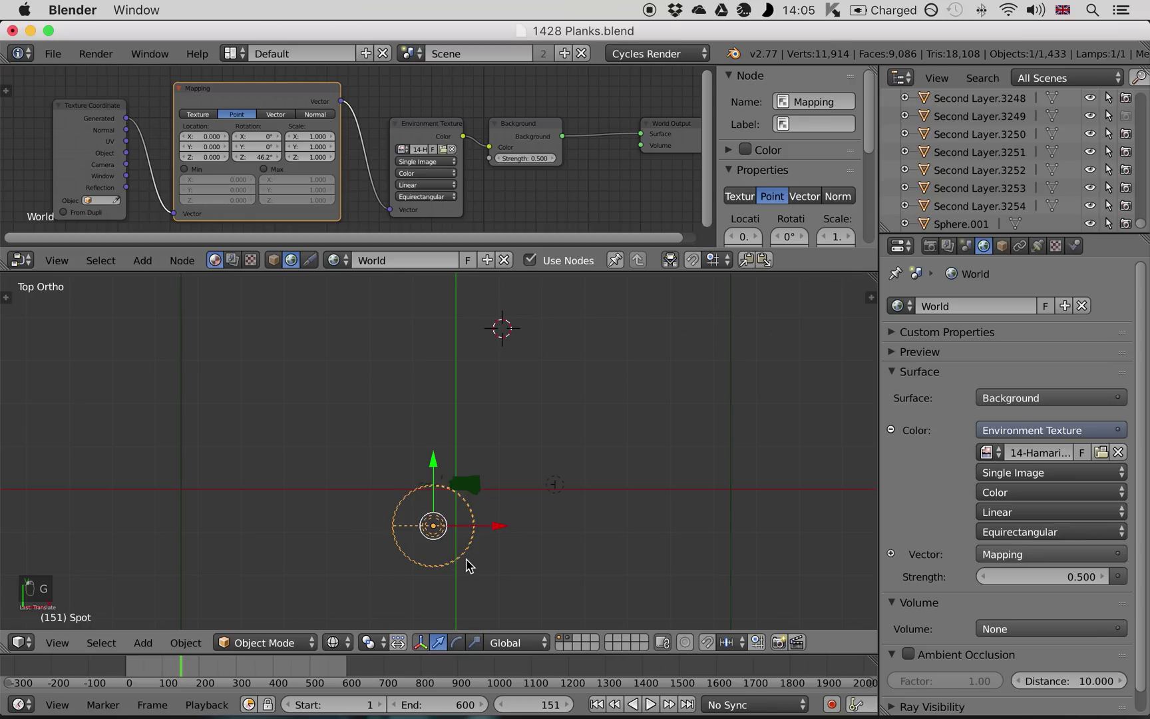
shift+middle_drag(468, 566, 516, 557)
key(g)
right_click(505, 560)
key(KP_0)
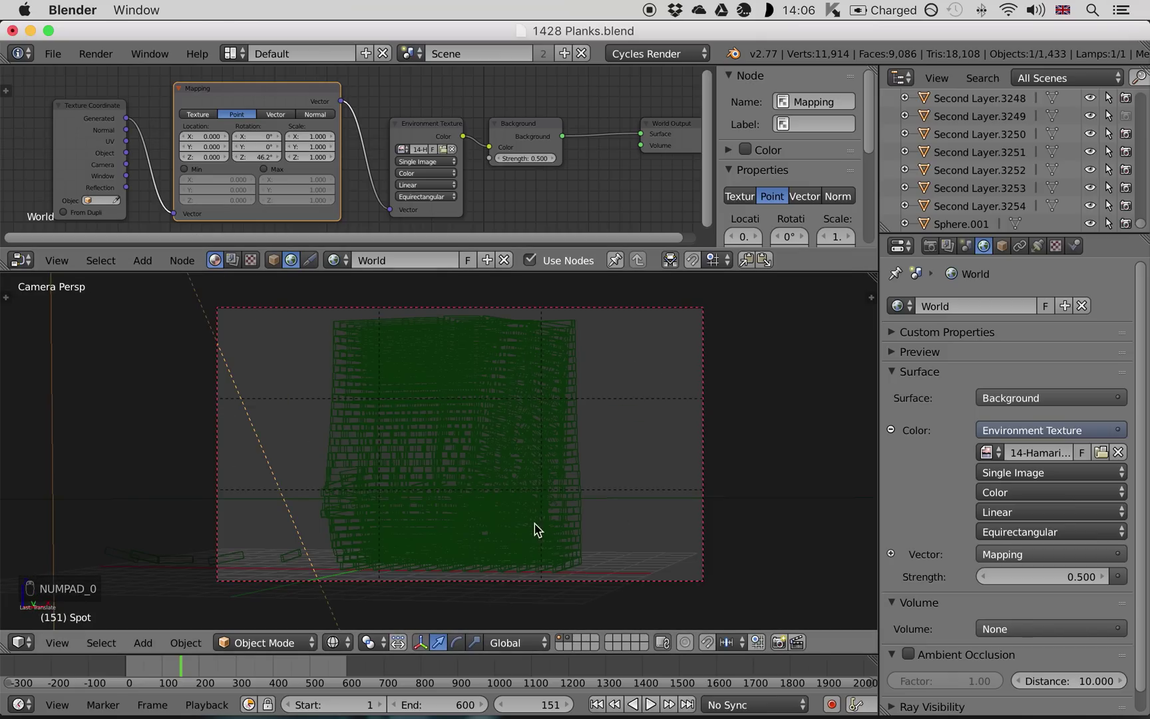
Step: Tilt the Spot lamp from the right and front views so it aims across the tower
key(KP_3)
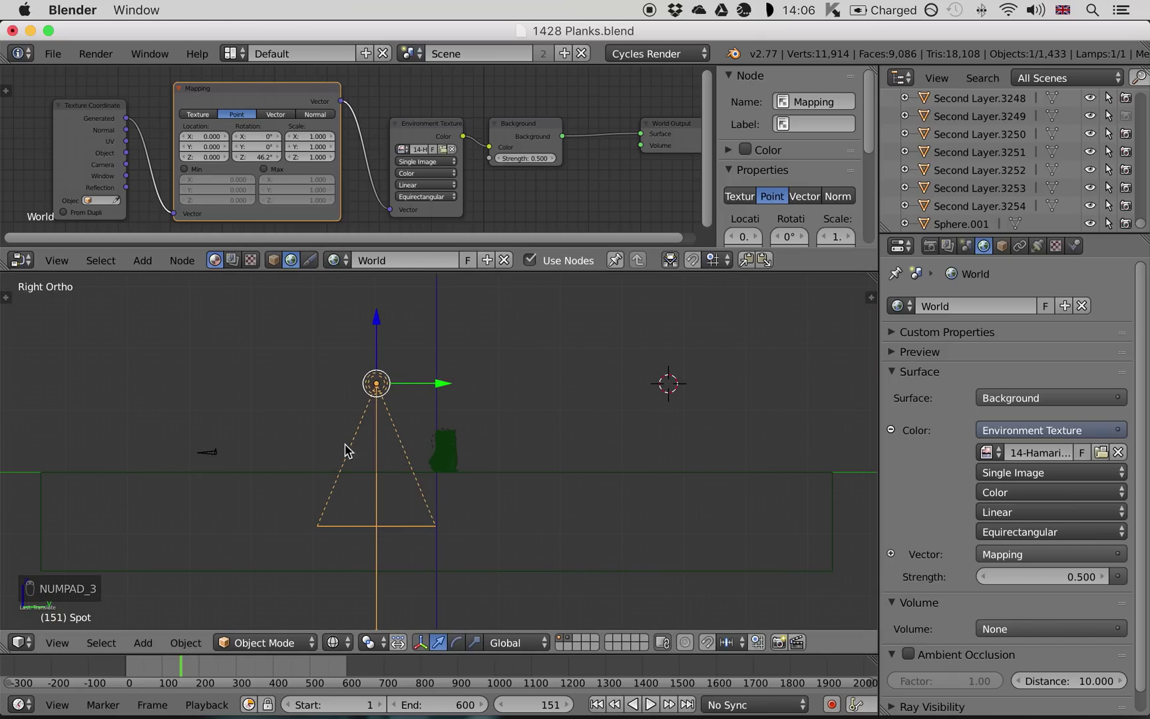
key(r)
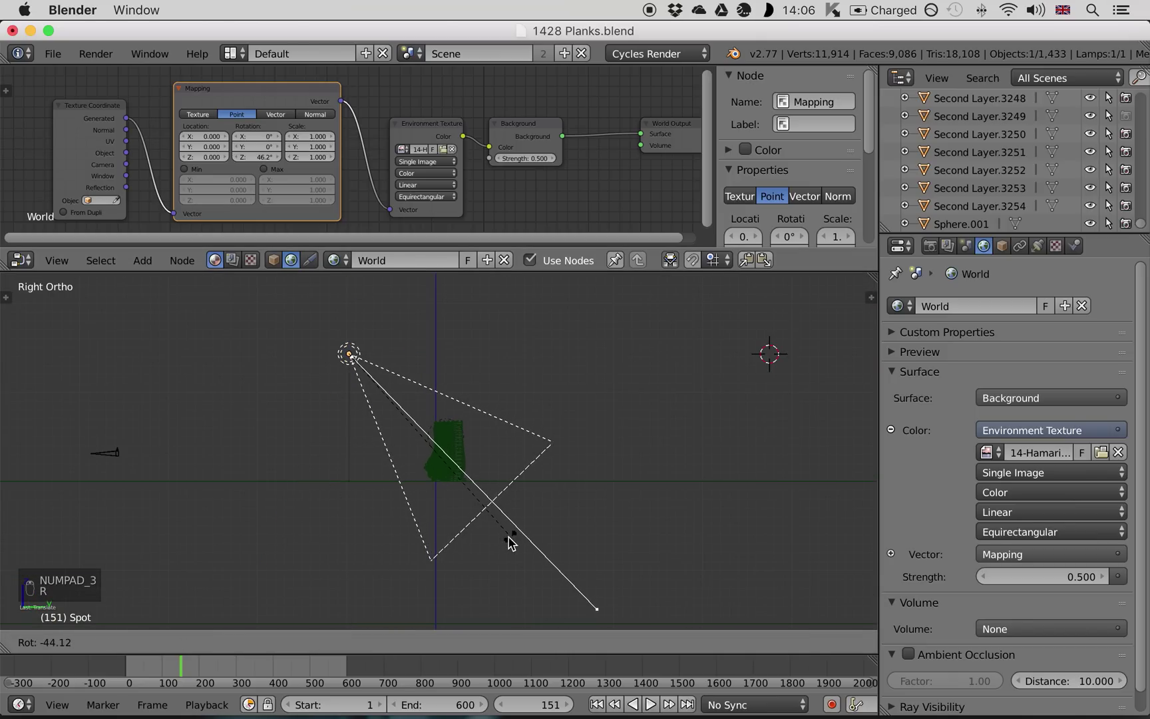
click(591, 503)
key(KP_1)
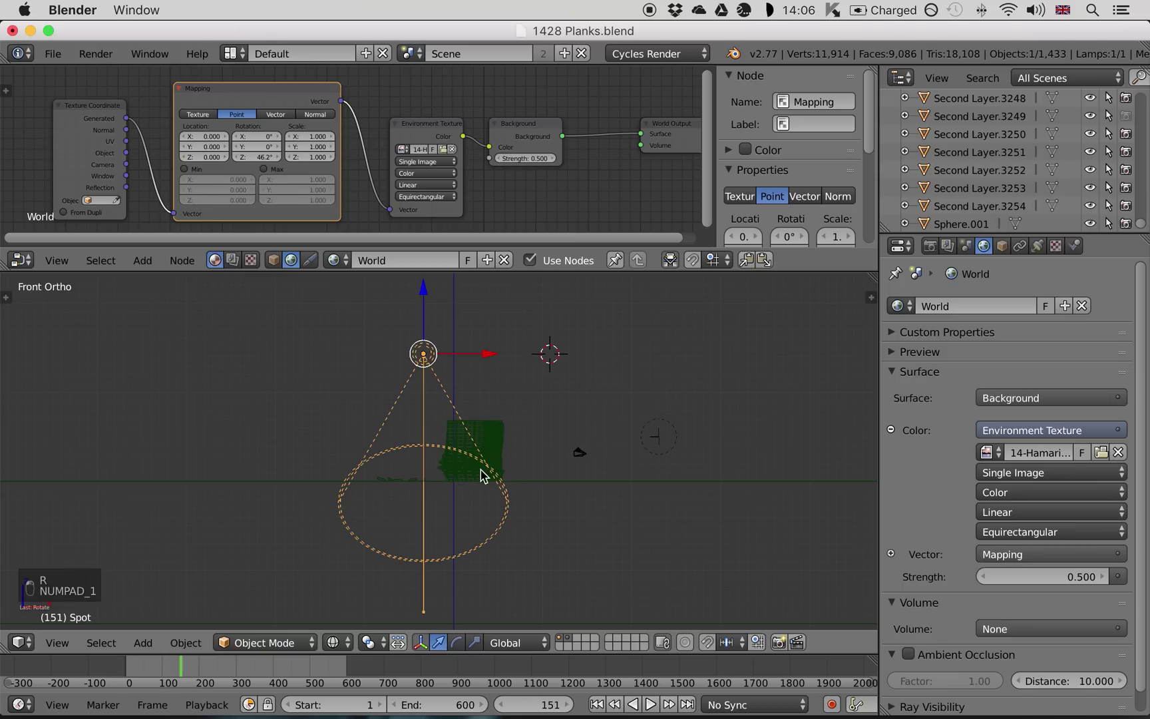
key(r)
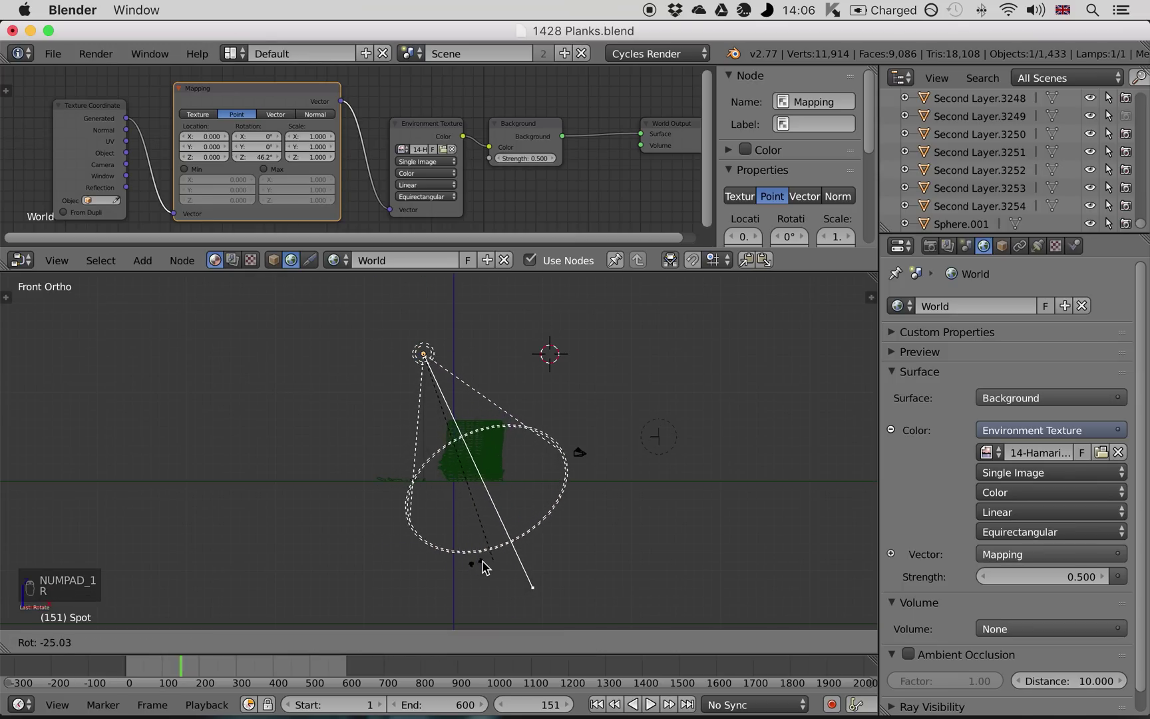
click(518, 515)
key(KP_0)
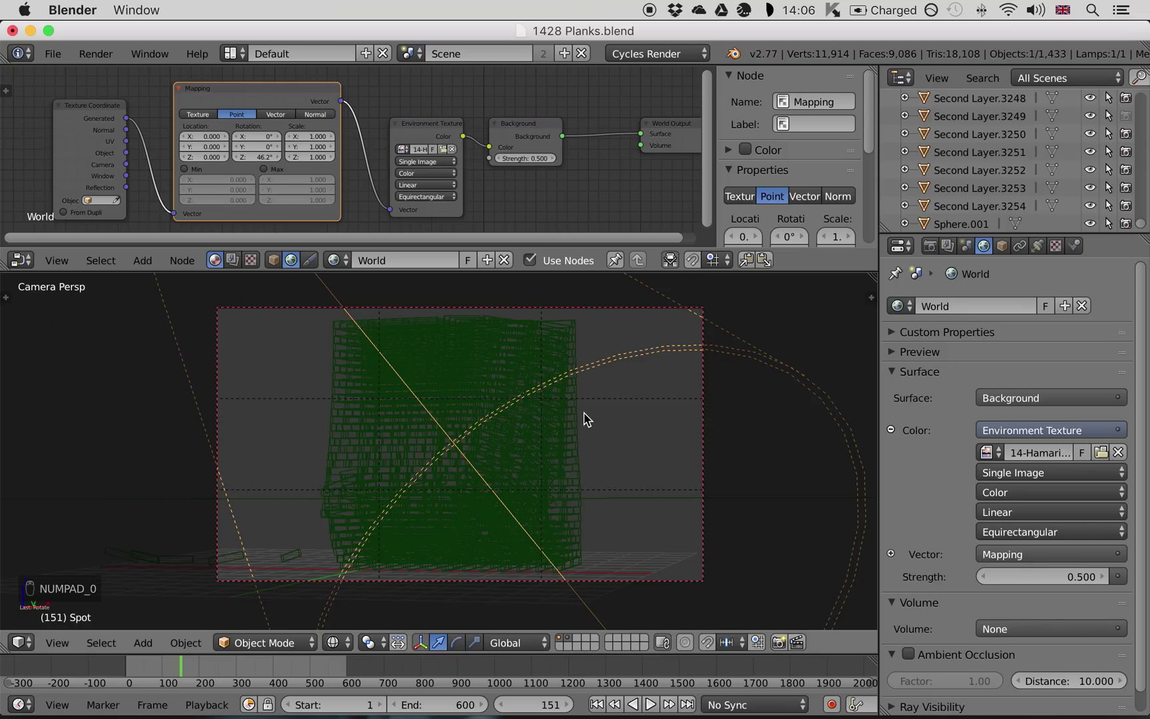
Step: Preview rendered and limit the preview render to the camera frame
key(shift+z)
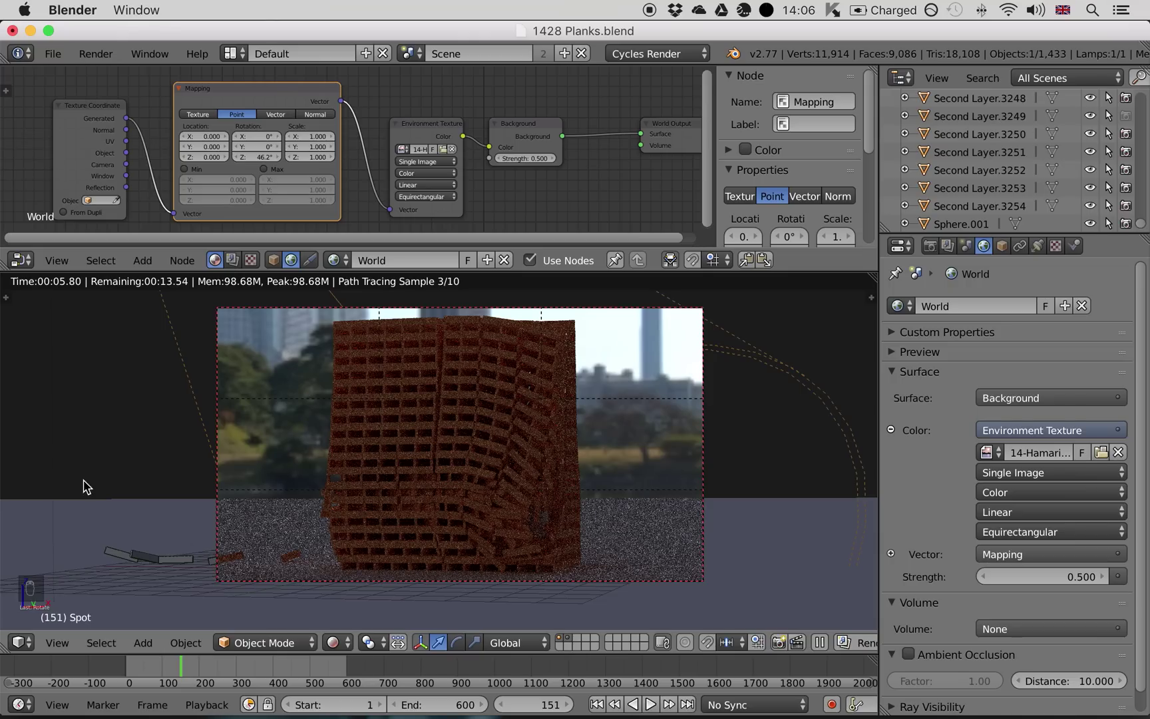
click(930, 245)
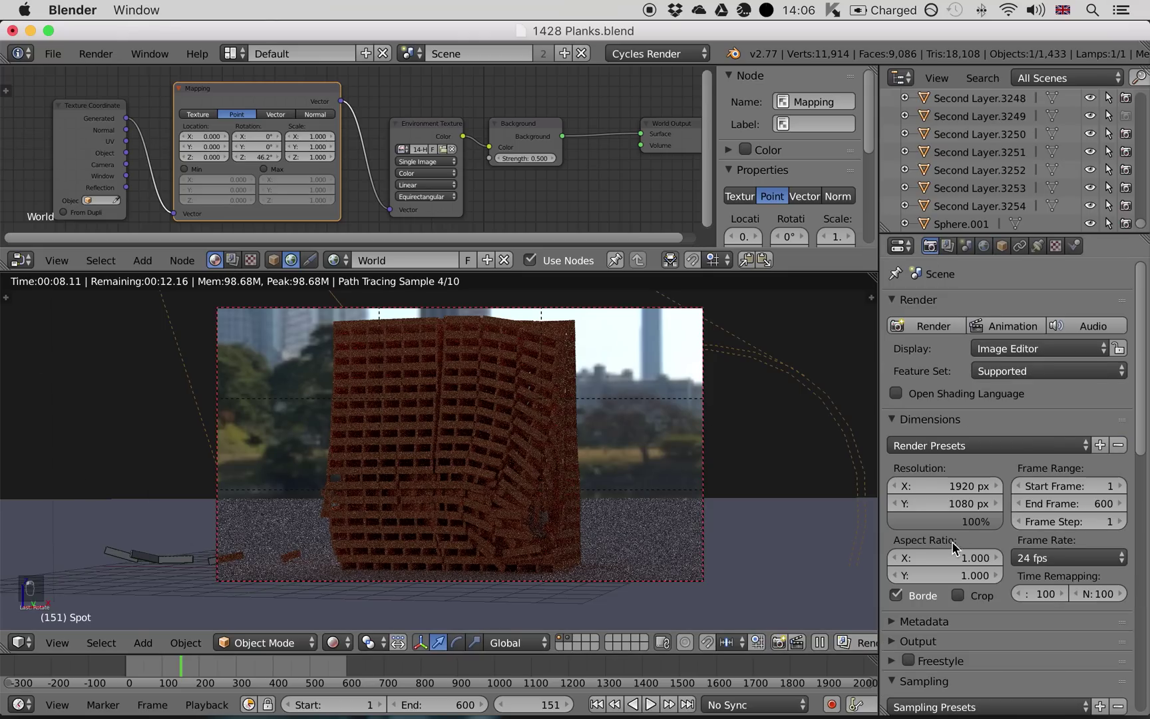
click(898, 595)
click(898, 597)
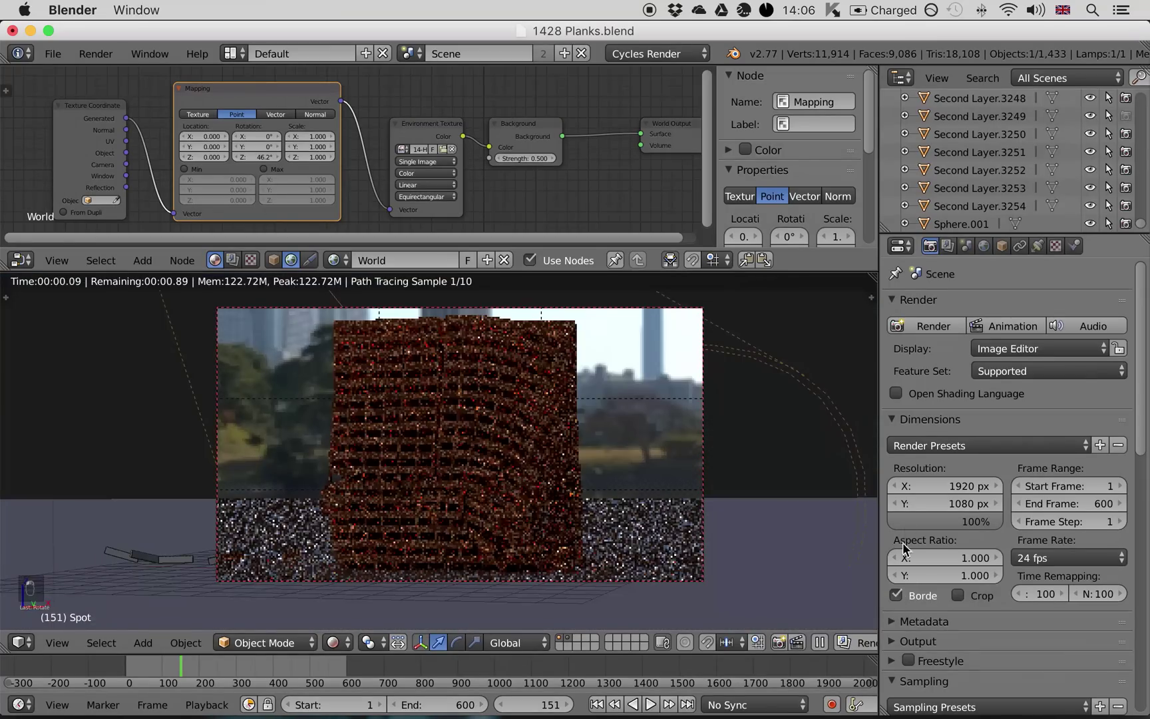
Step: Give the Spot lamp a 90° cone and strength 20000, after first trying 30000
click(1037, 246)
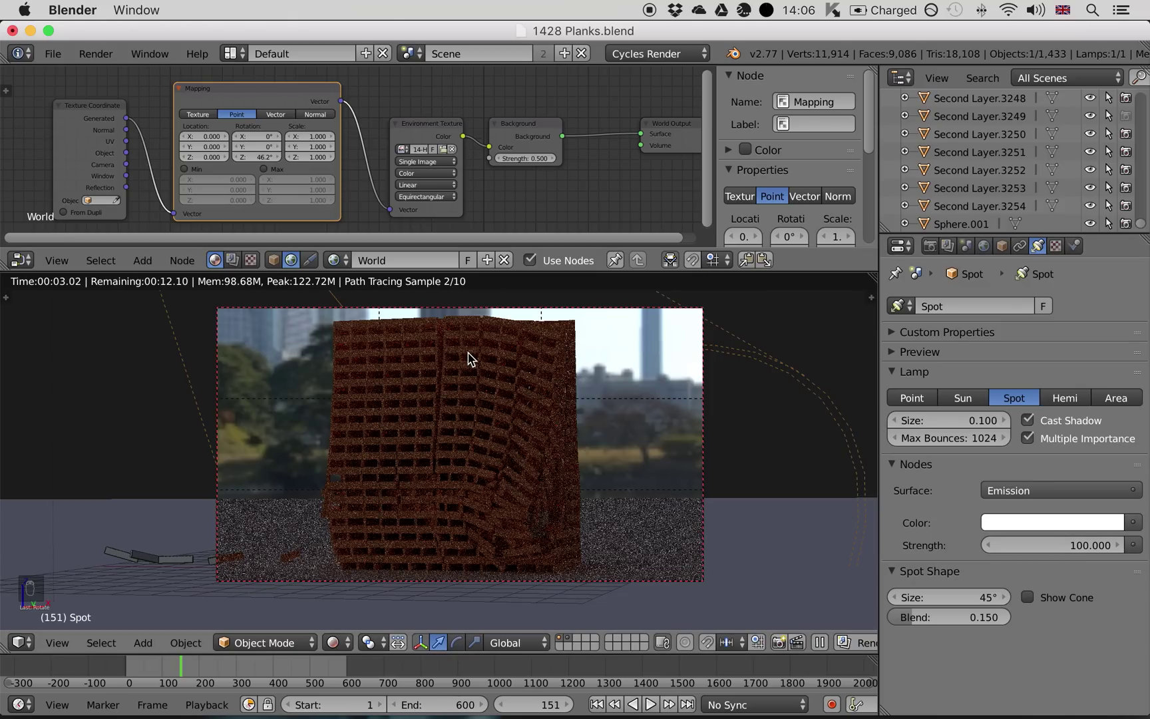
click(1074, 549)
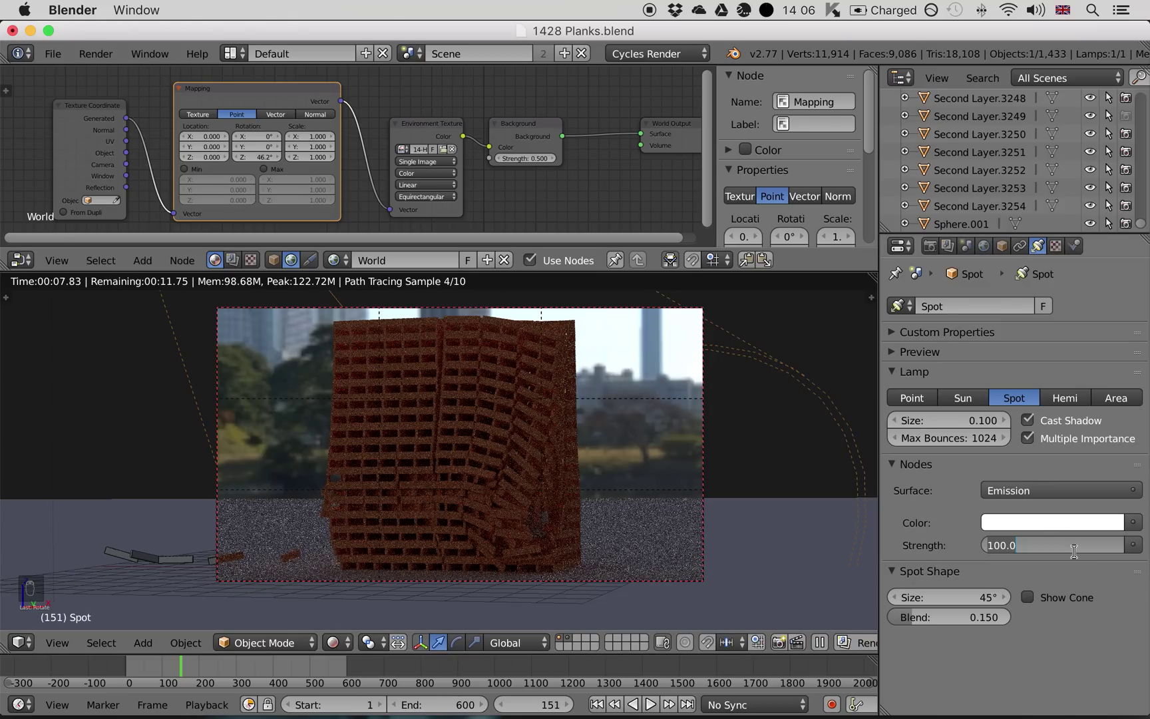
text(30000)
key(Return)
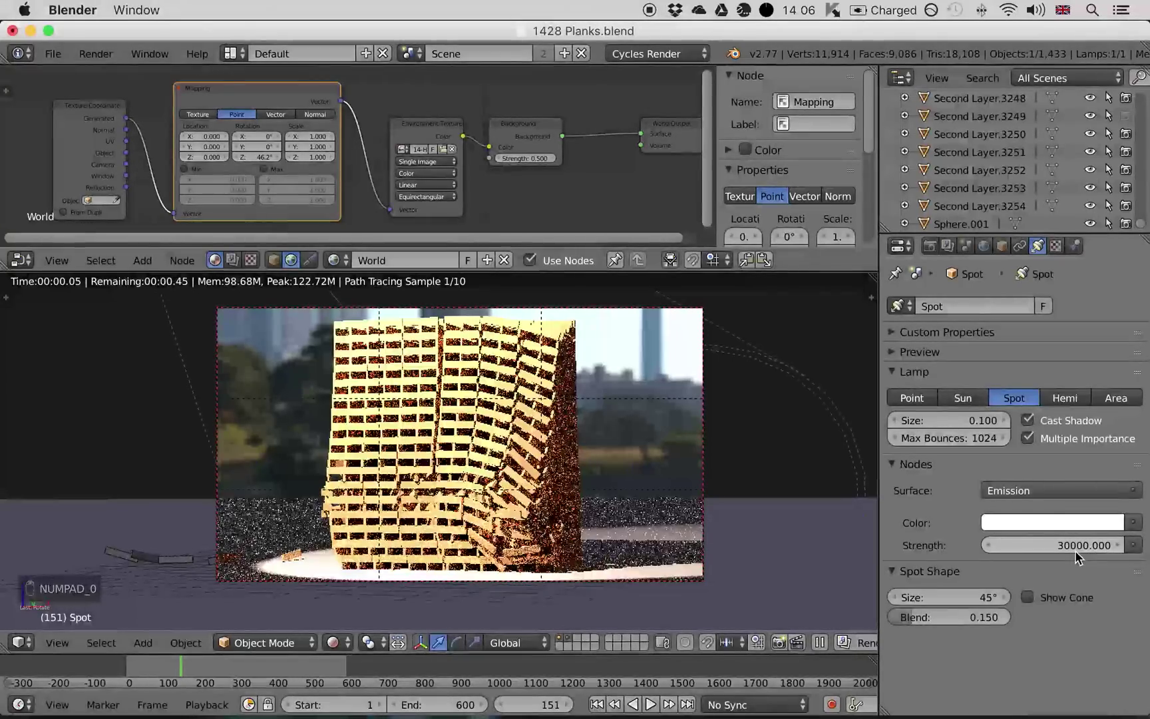
click(939, 596)
text(90)
key(Return)
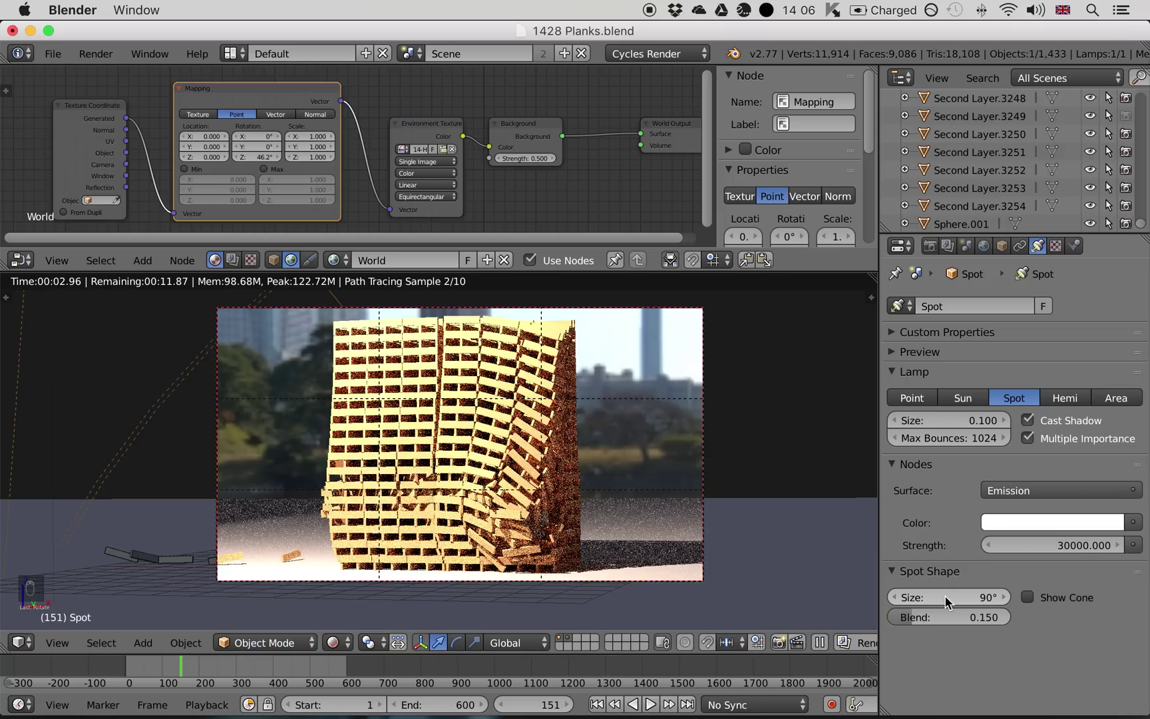
click(1064, 554)
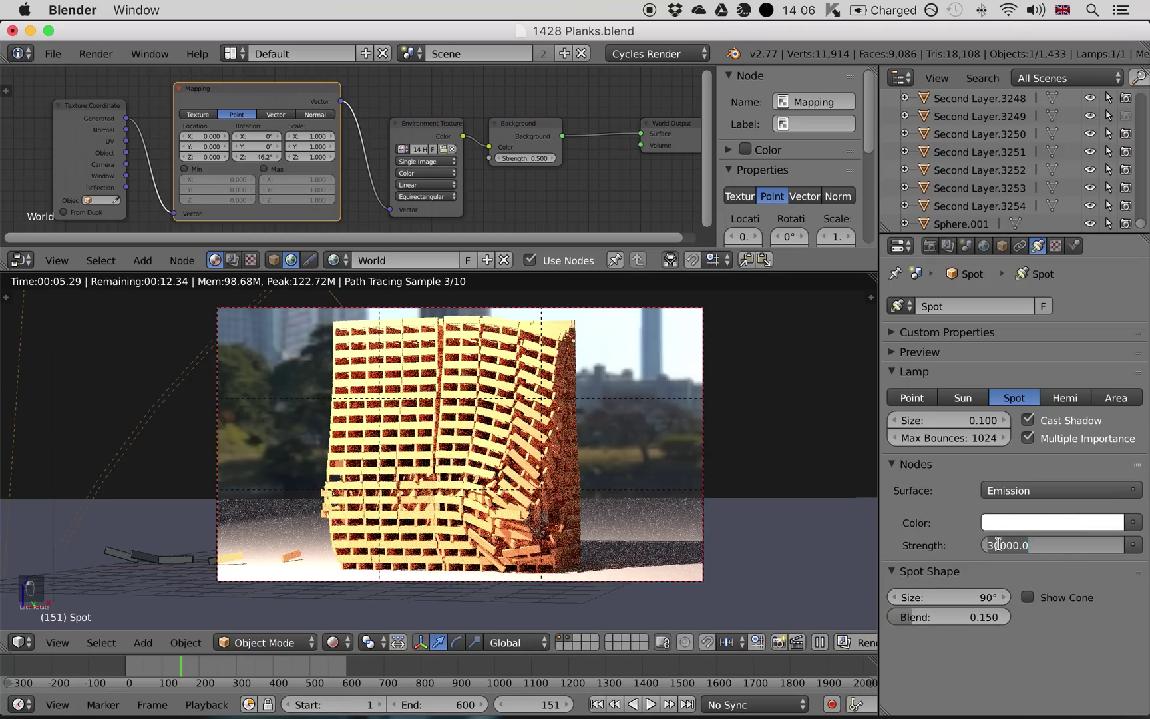
click(990, 544)
text(2)
key(Return)
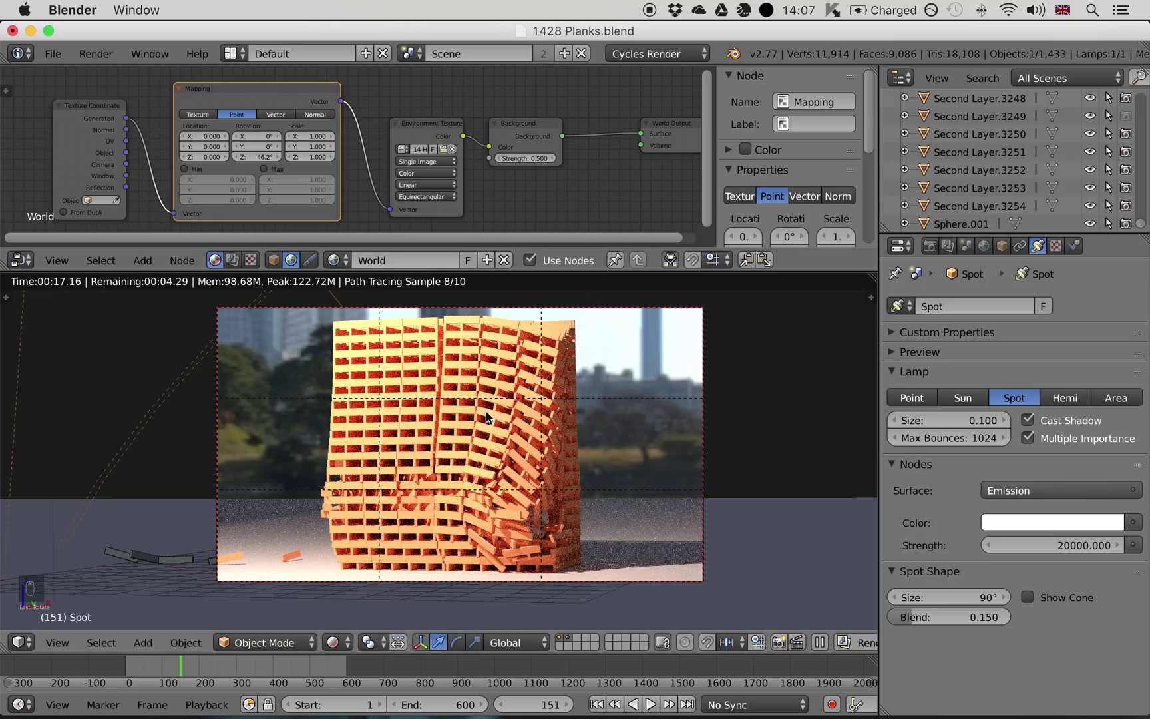
Step: Return to solid shading and show the spot lamp's shader nodes
key(z)
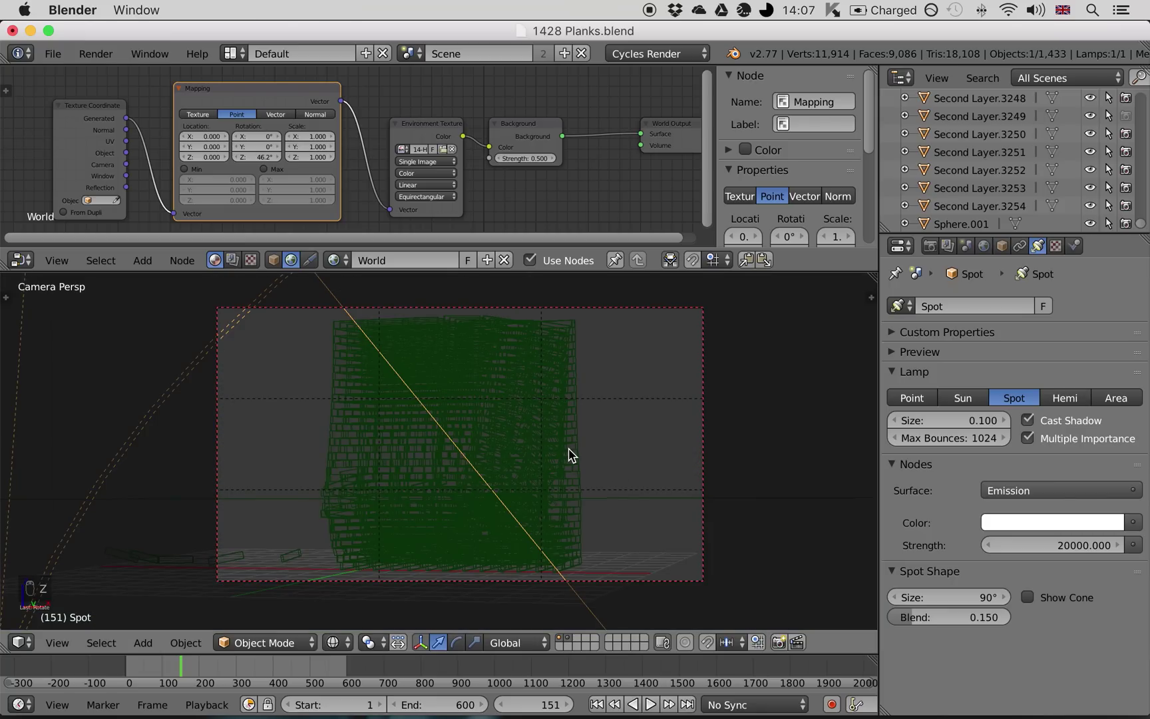
key(z)
middle_drag(569, 454, 579, 452)
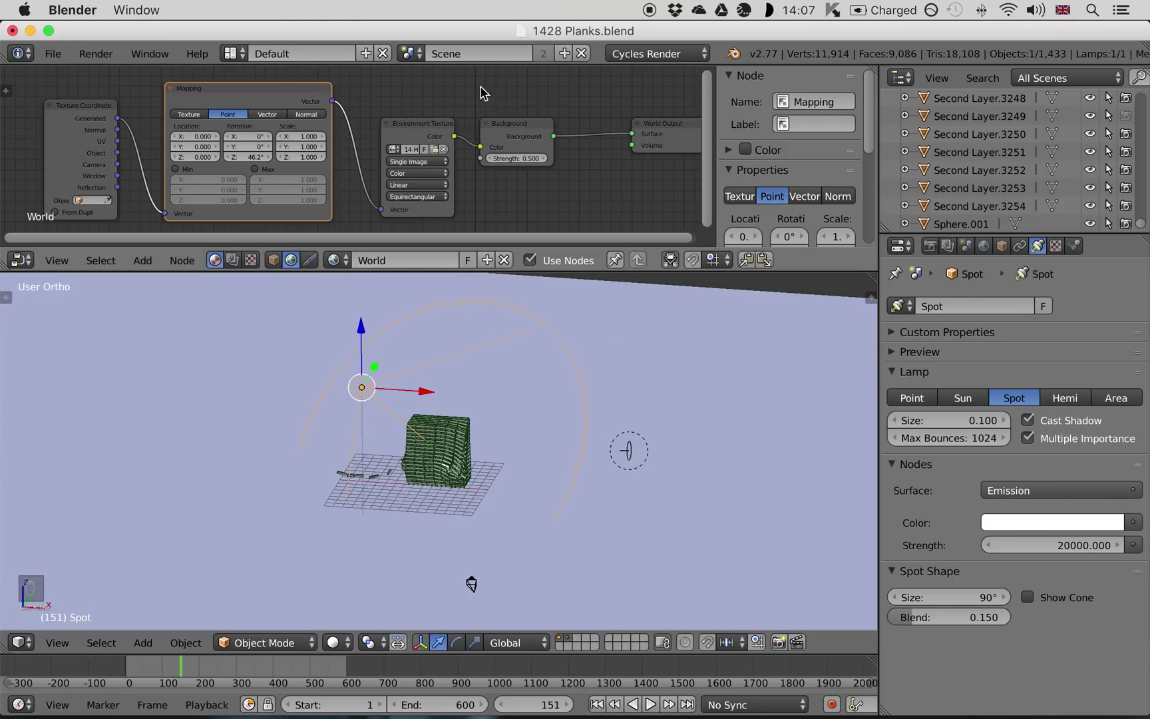
click(273, 261)
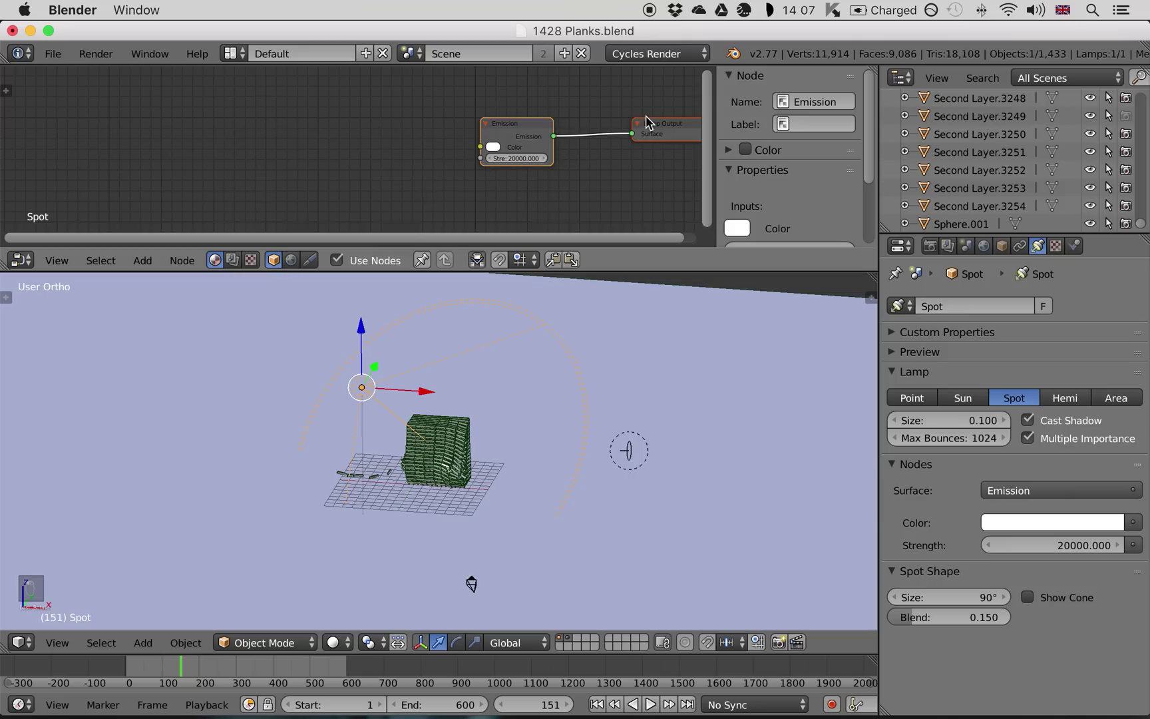
scroll(647, 122, right, 2)
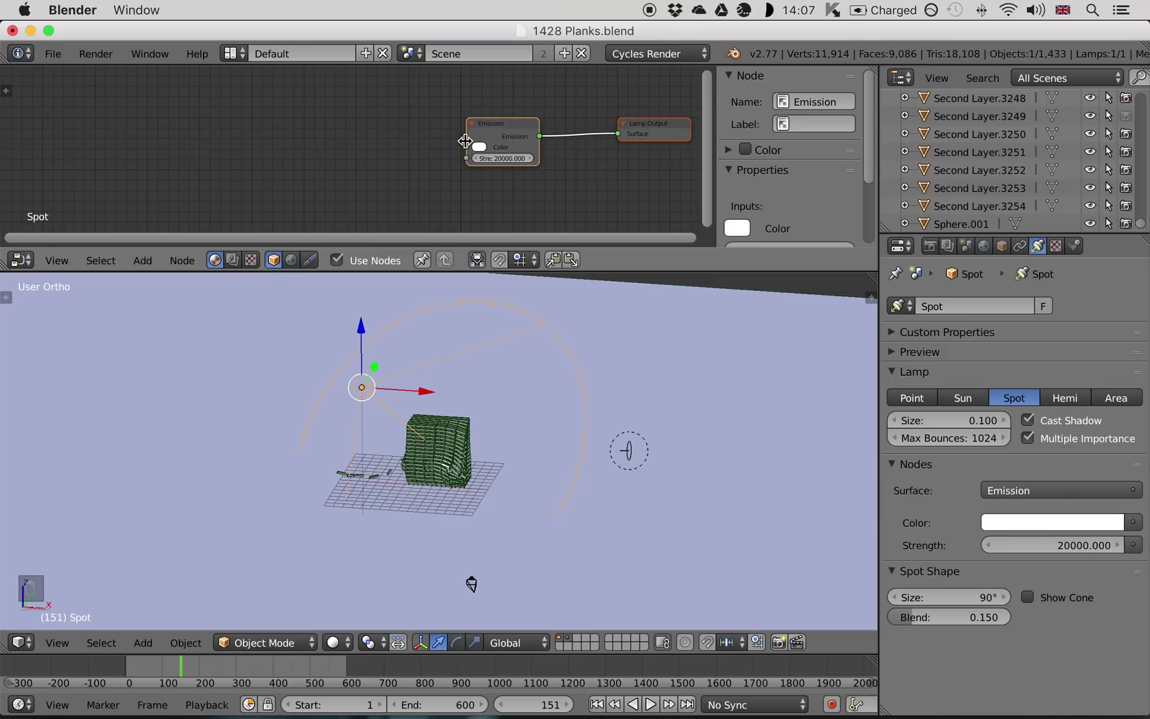
scroll(374, 141, left, 1)
Step: Add an Image Texture node loading textures/sunshine-112497.jpg
key(shift+a)
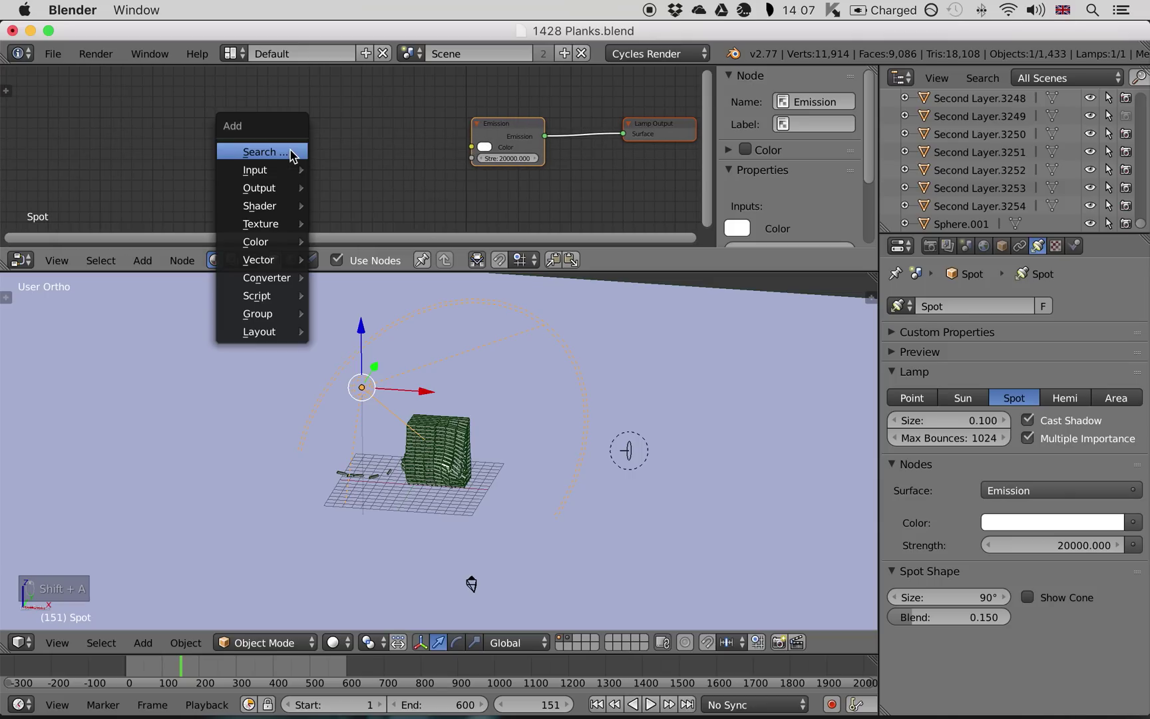
mouse_move(287, 226)
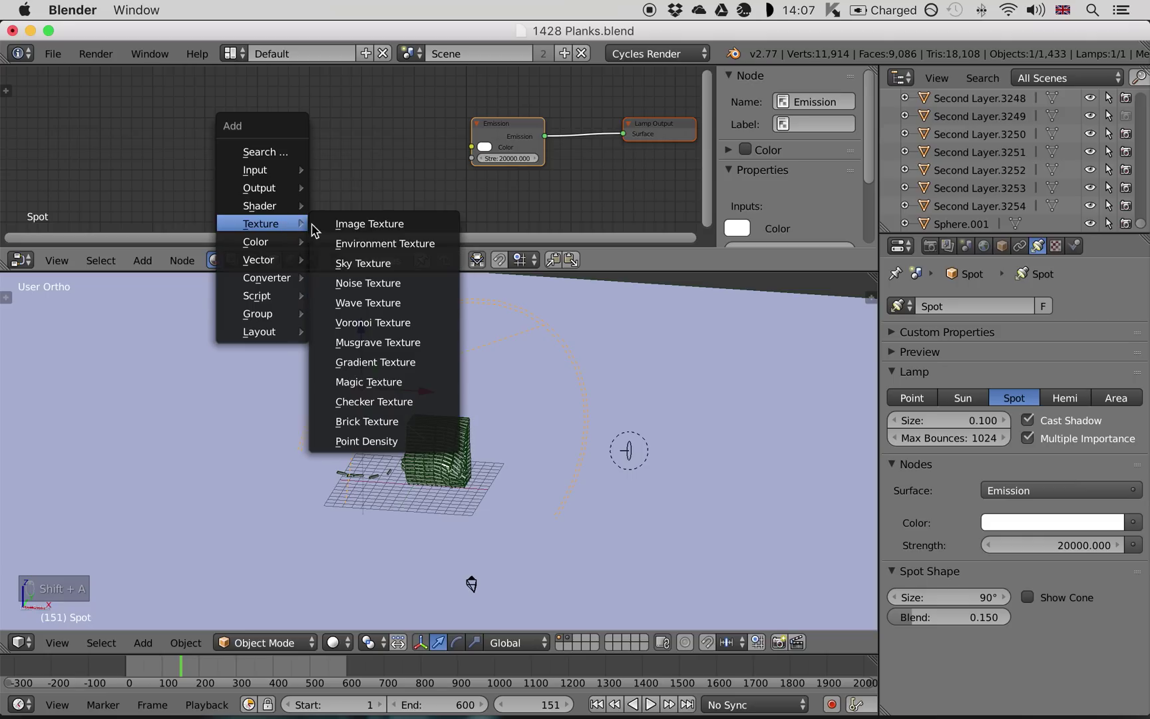
click(336, 224)
click(340, 96)
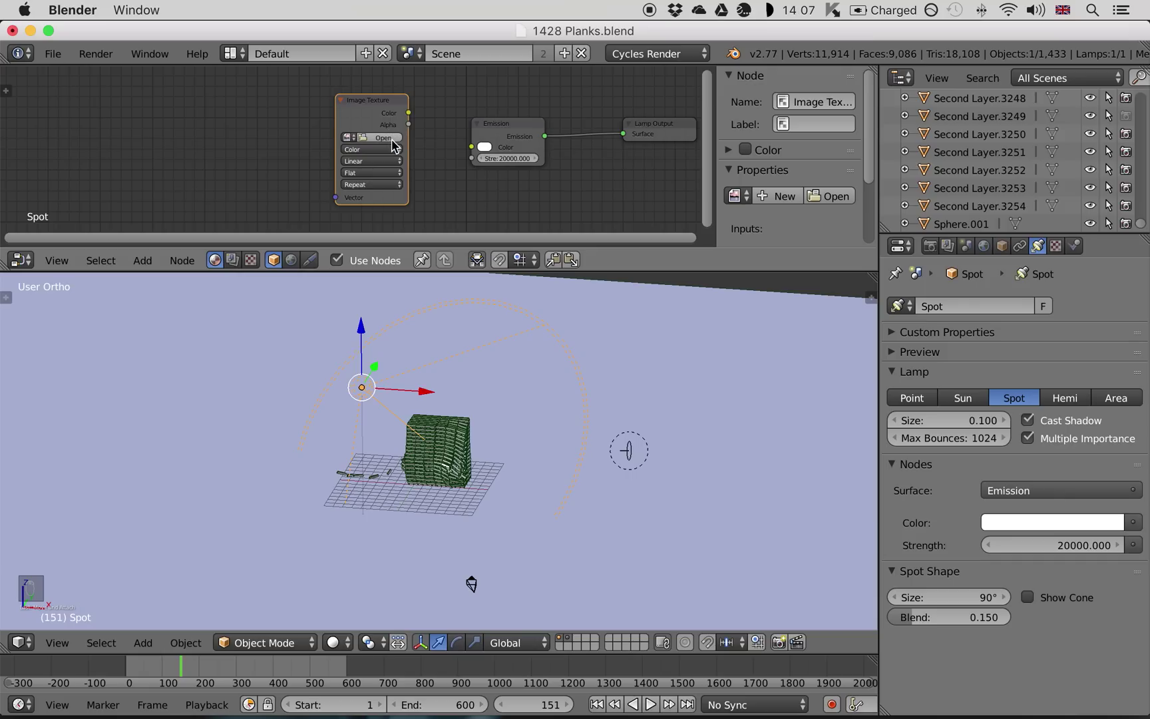
click(393, 145)
click(350, 177)
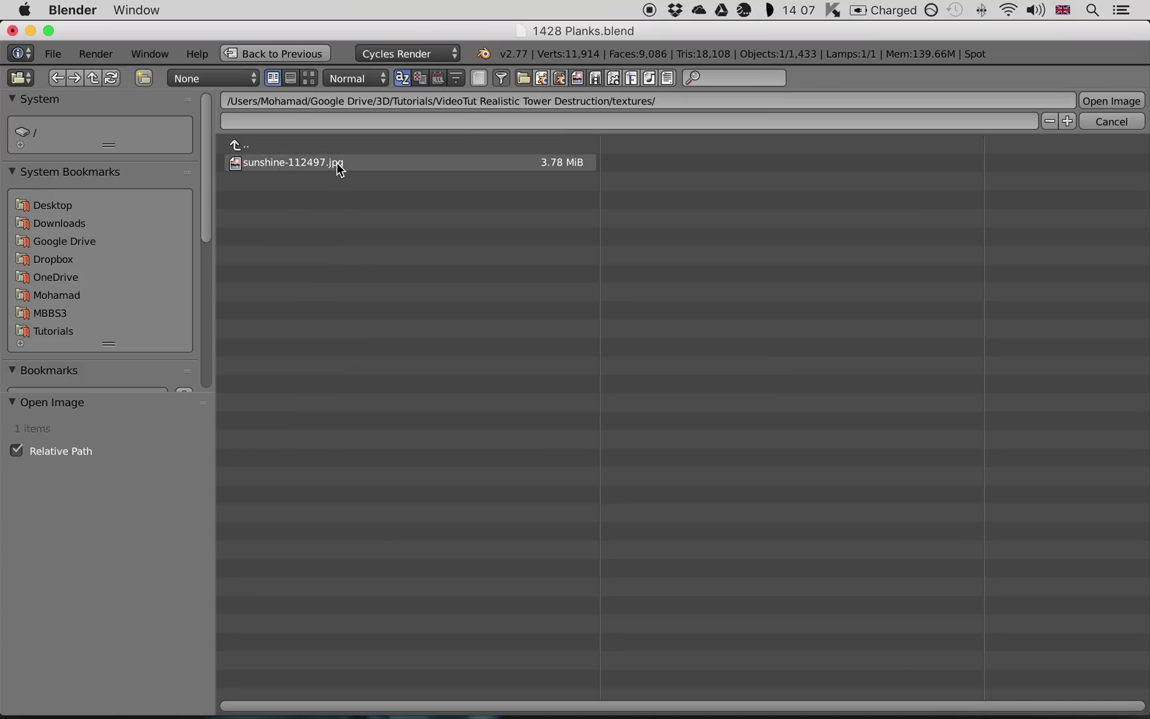
click(337, 164)
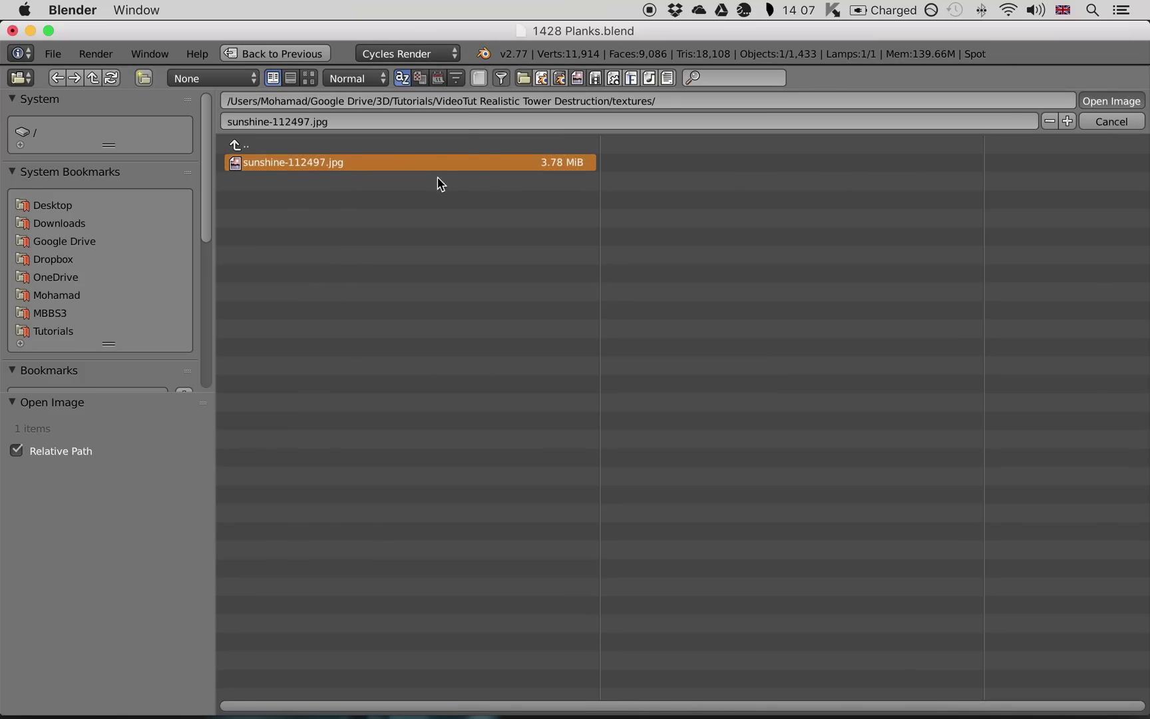
key(Return)
Step: Link the image's Color to the Emission Color and add a Texture Coordinate node
drag(408, 113, 471, 147)
middle_drag(370, 123, 426, 114)
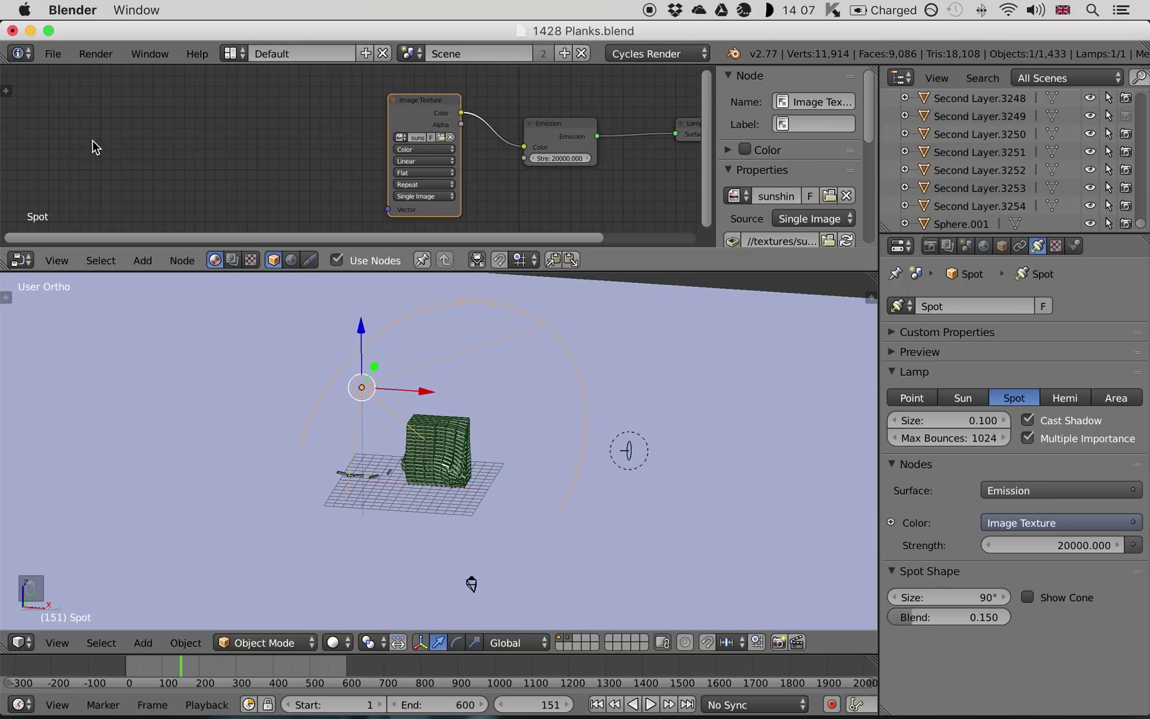
key(shift+a)
mouse_move(95, 145)
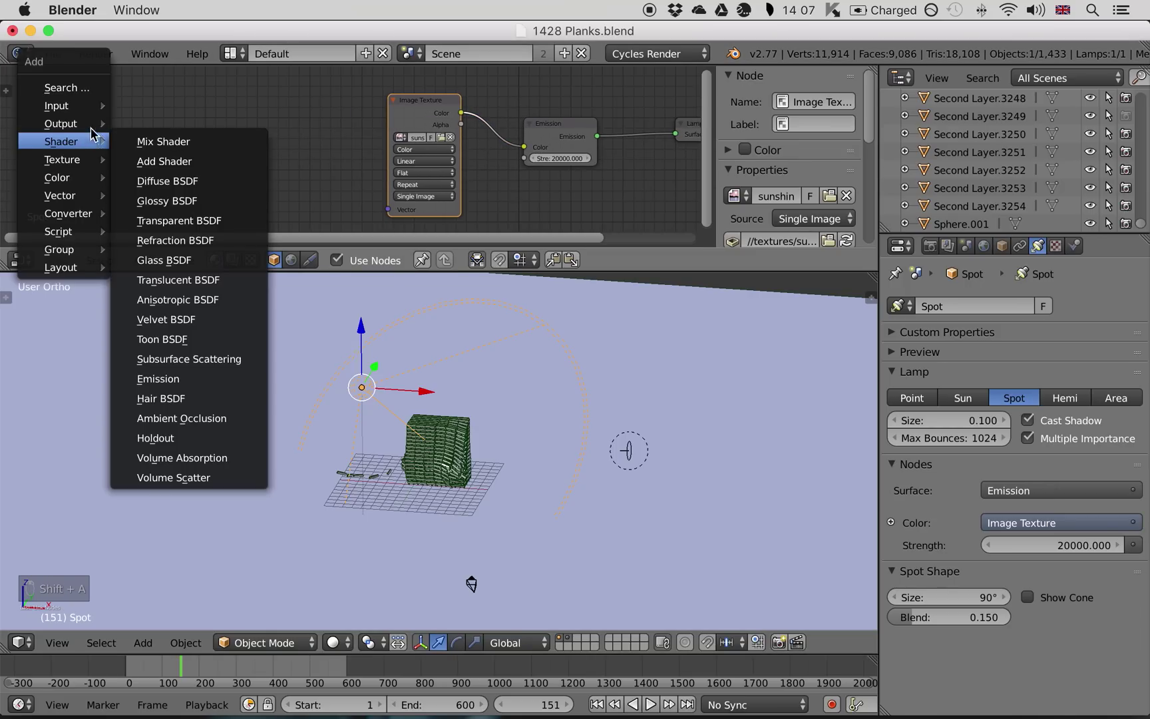
mouse_move(95, 106)
click(129, 106)
click(84, 102)
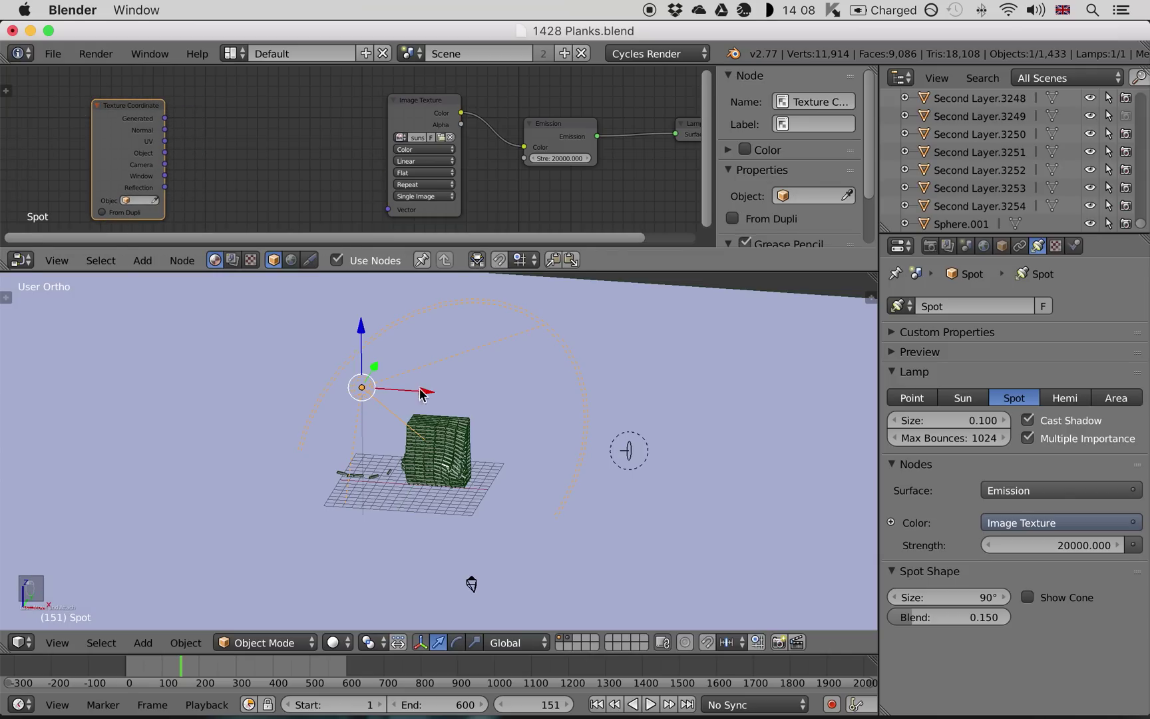
drag(134, 113, 124, 113)
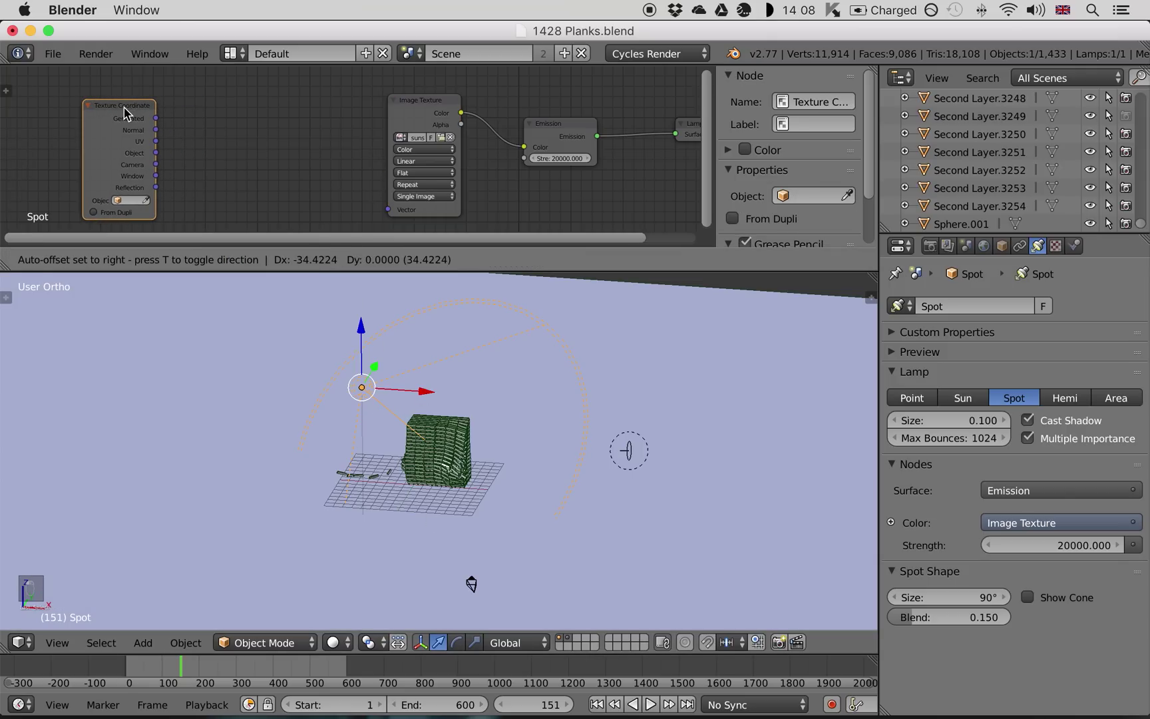
Step: Add a Mapping node routing Texture Coordinate Normal into the image's Vector input
key(shift+a)
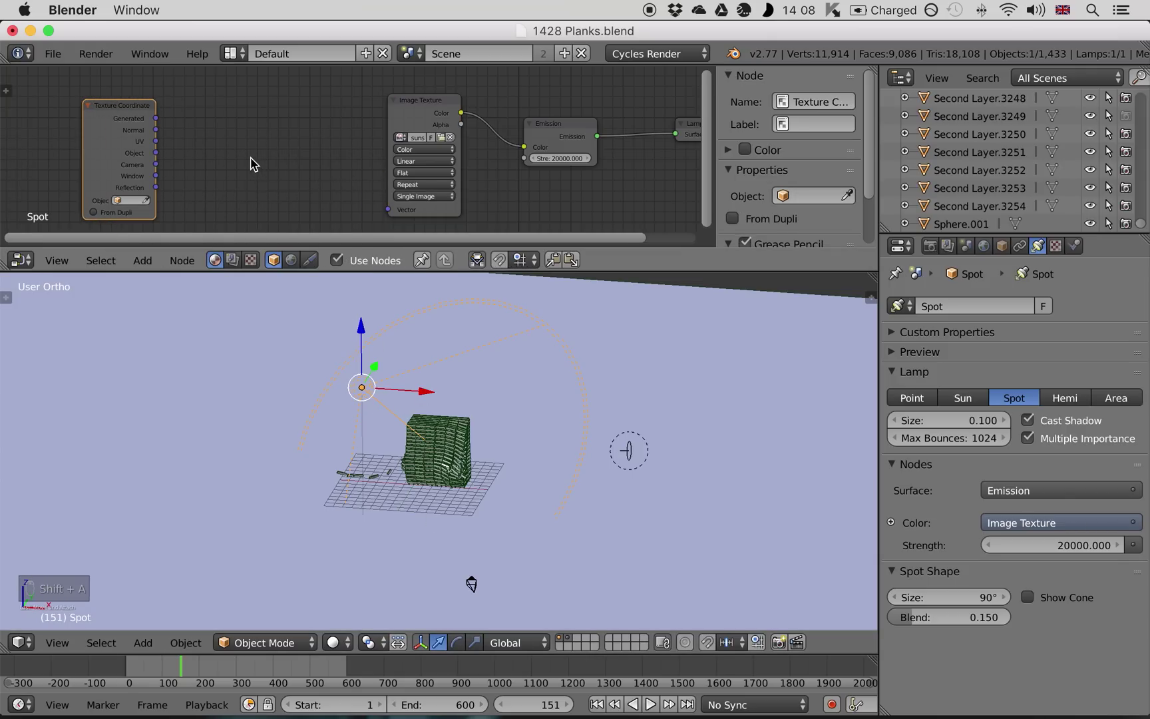
key(shift+a)
mouse_move(220, 250)
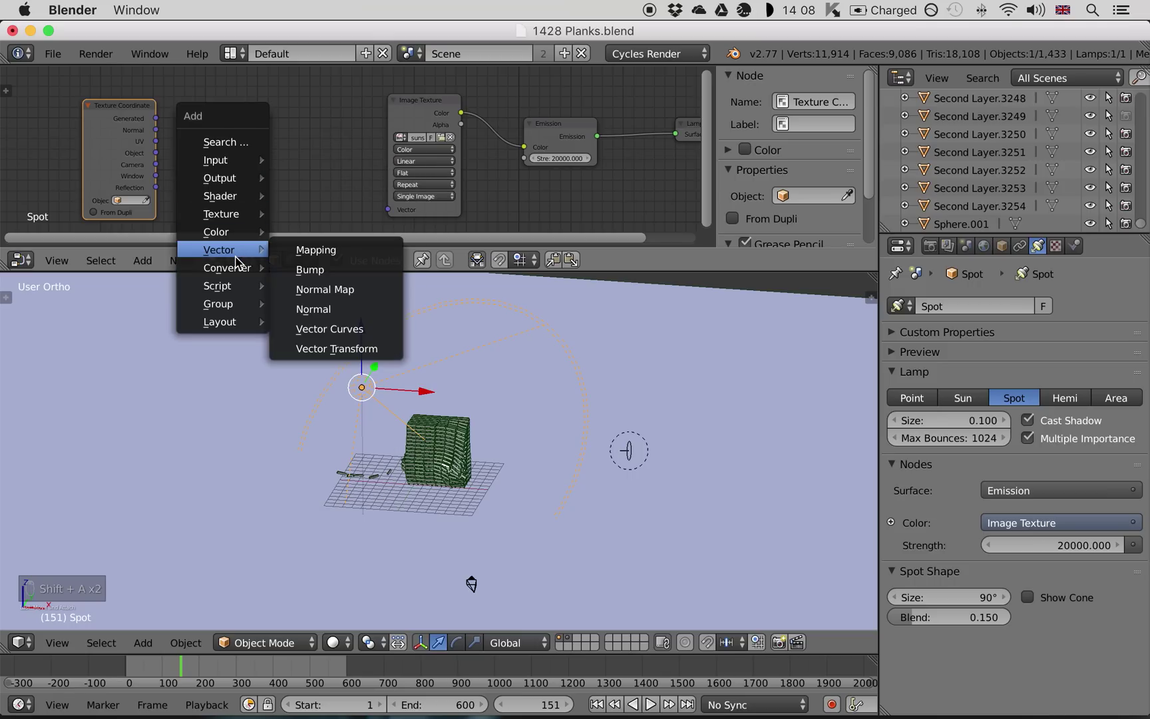
click(316, 249)
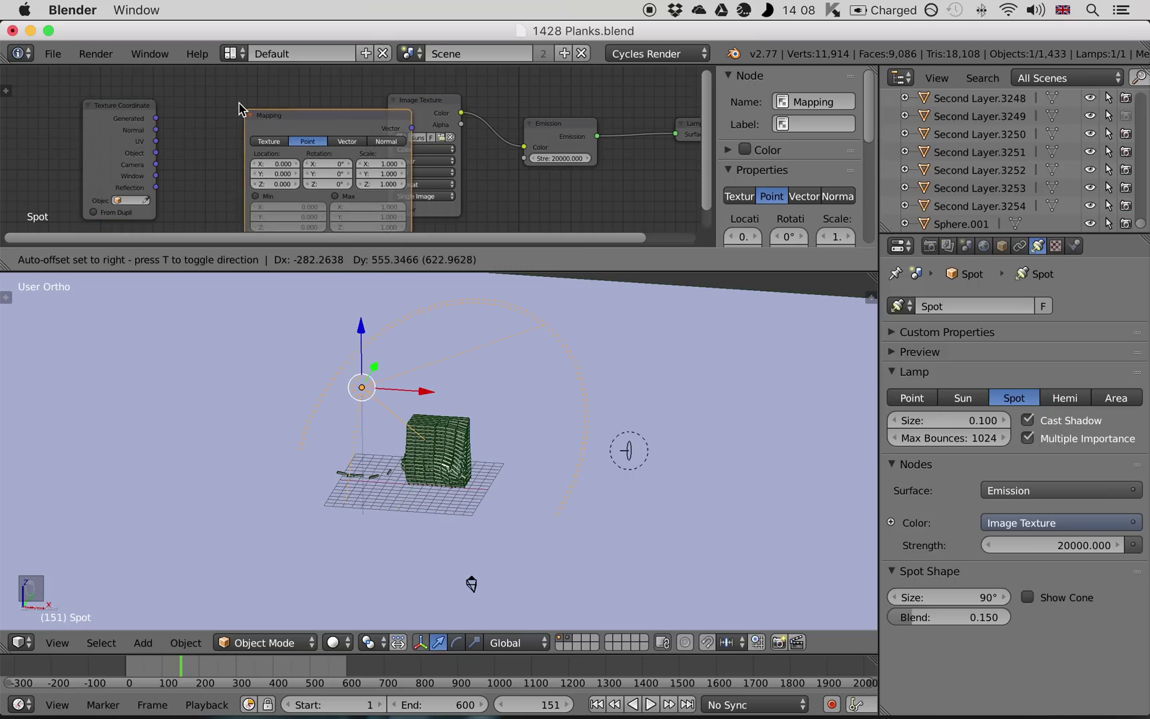
click(196, 90)
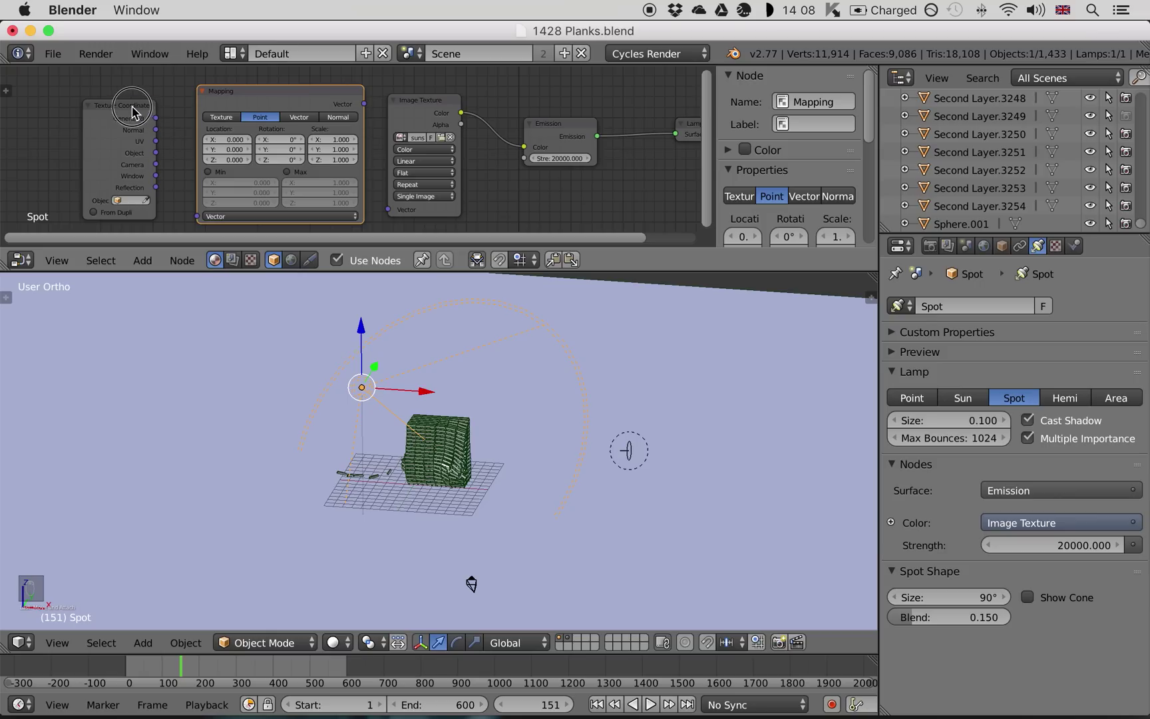
drag(134, 109, 115, 105)
drag(364, 105, 388, 209)
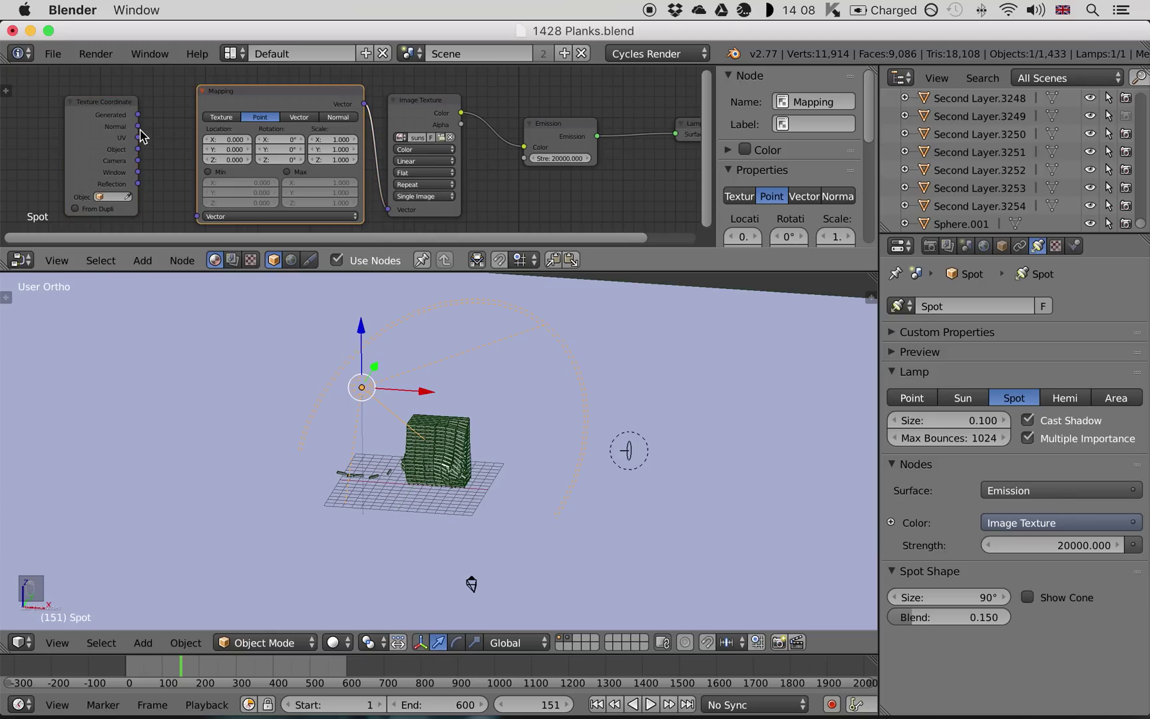
drag(138, 126, 197, 216)
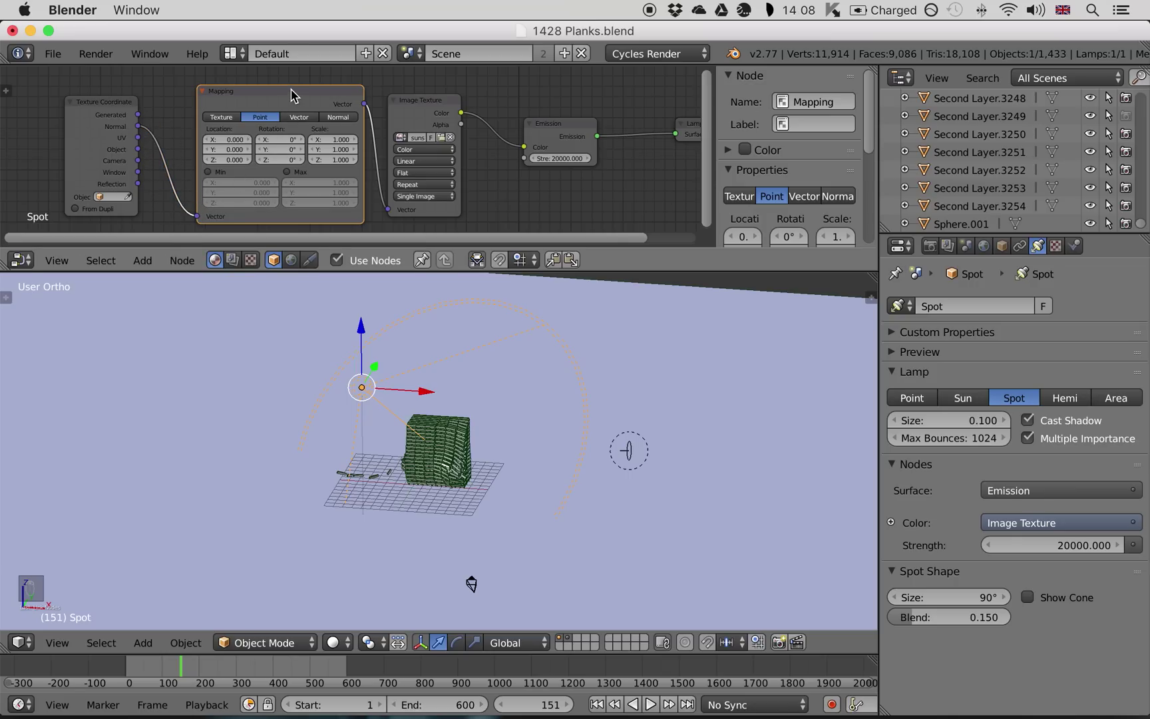
drag(295, 96, 276, 93)
mouse_move(521, 464)
middle_down()
mouse_move(535, 490)
mouse_move(512, 461)
mouse_move(513, 491)
mouse_move(536, 468)
middle_up()
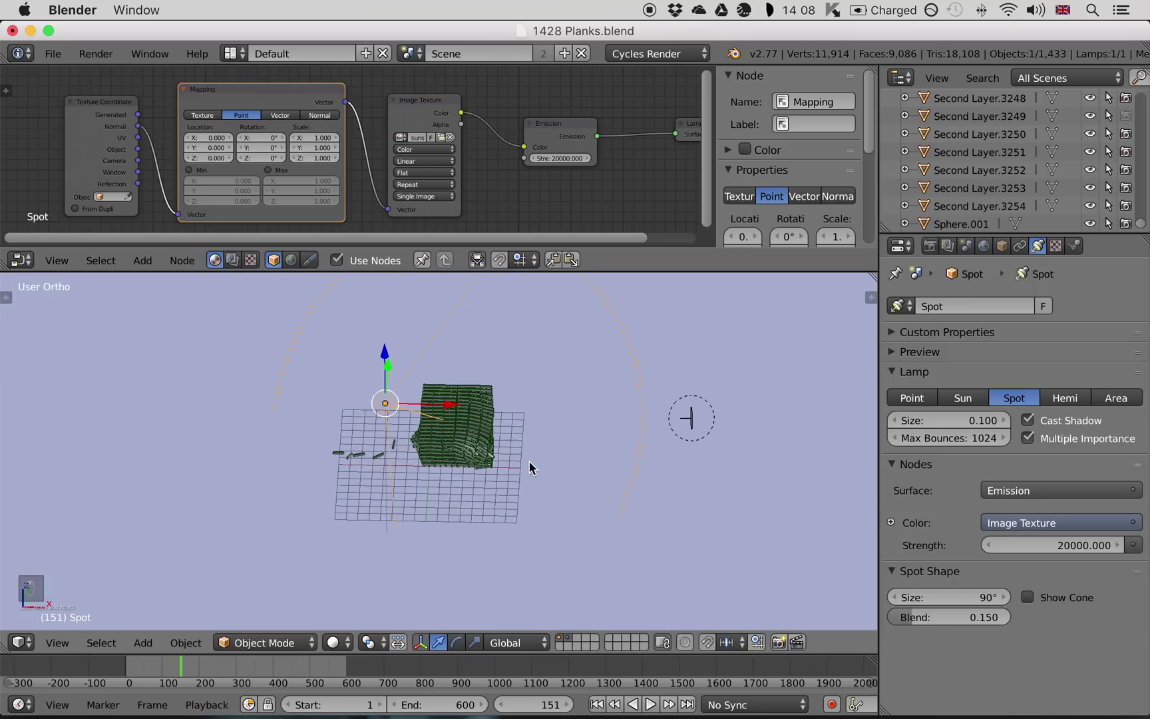
Step: Preview rendered and set the spot Mapping node's X and Y scale to 2
key(shift+z)
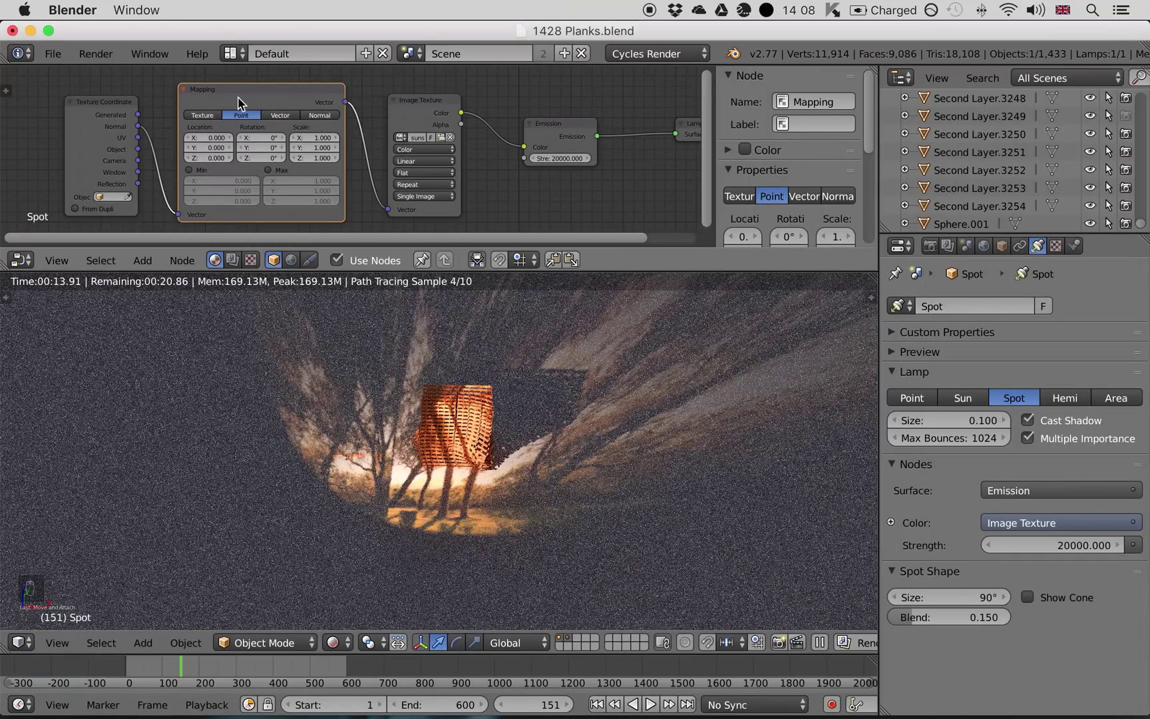
click(318, 138)
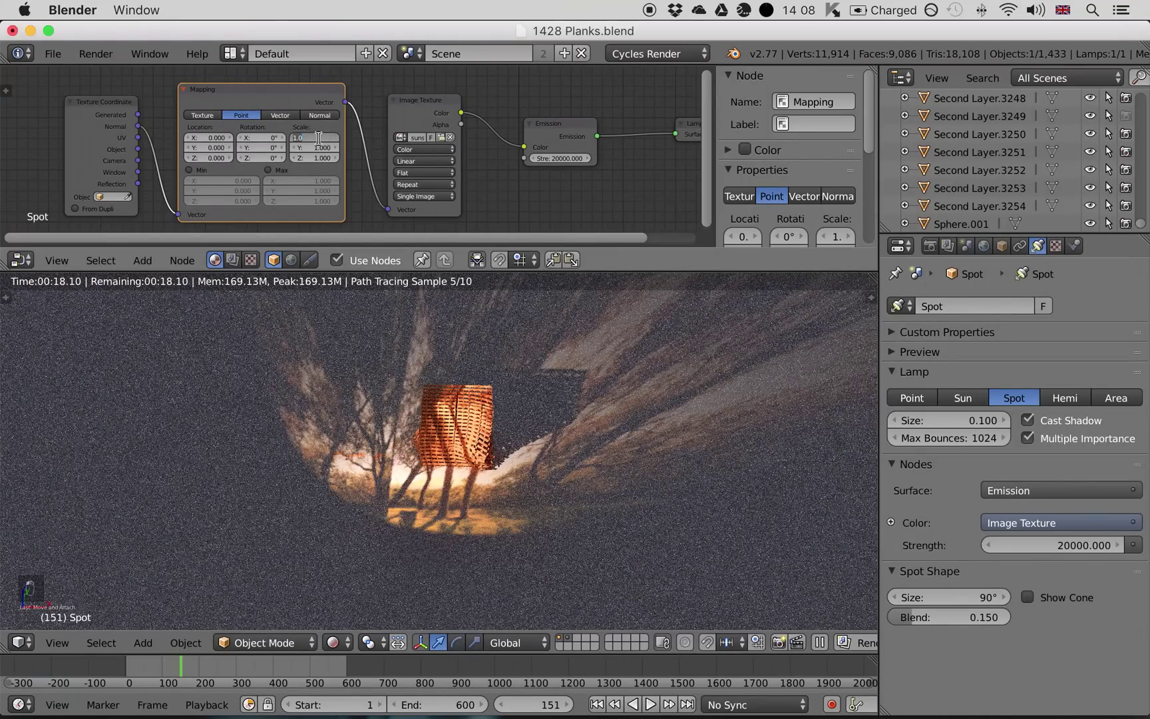
text(2)
key(Return)
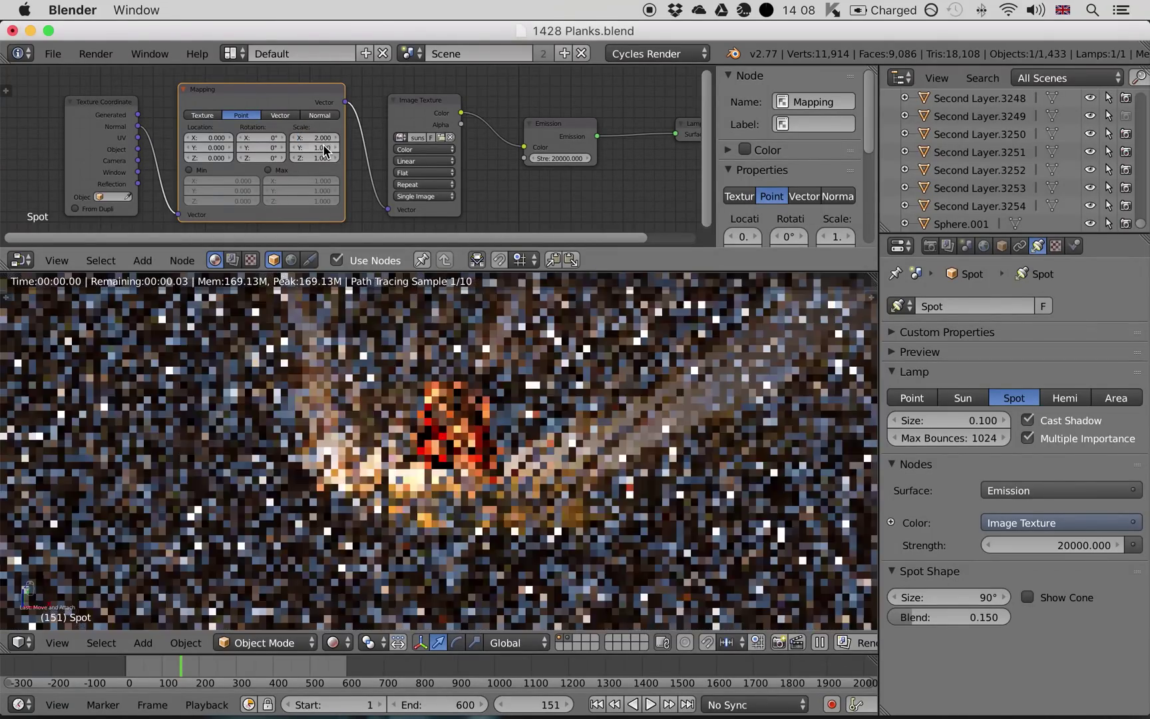
click(319, 148)
text(2)
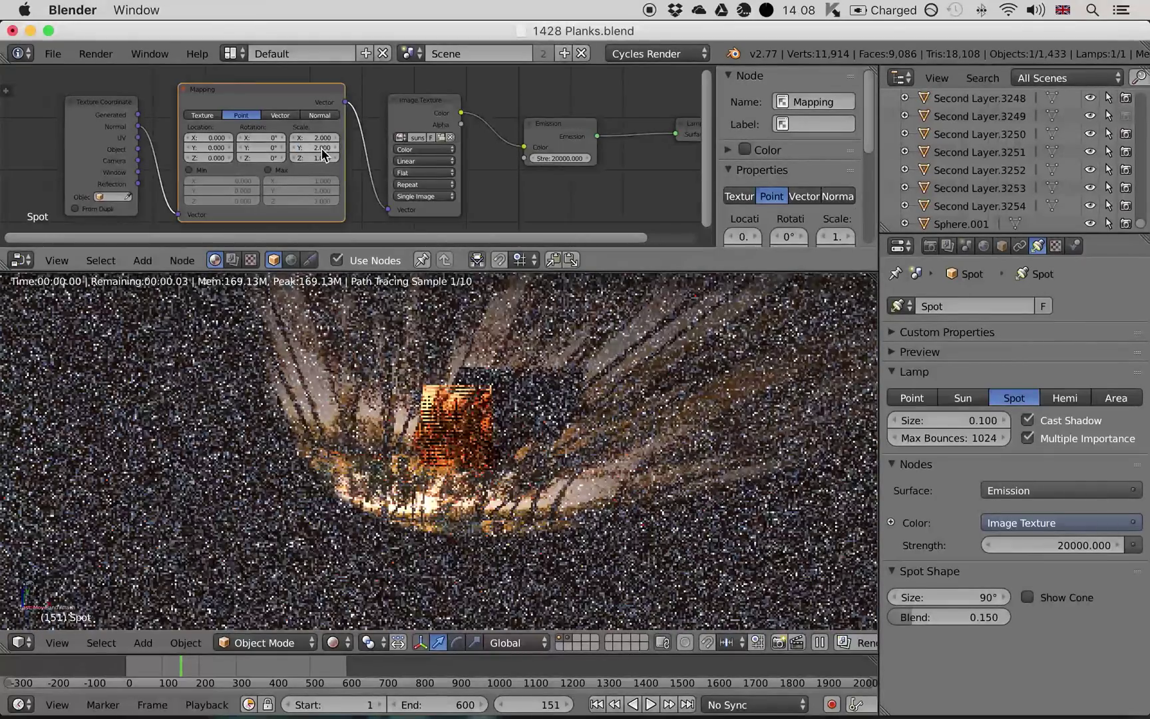
key(Return)
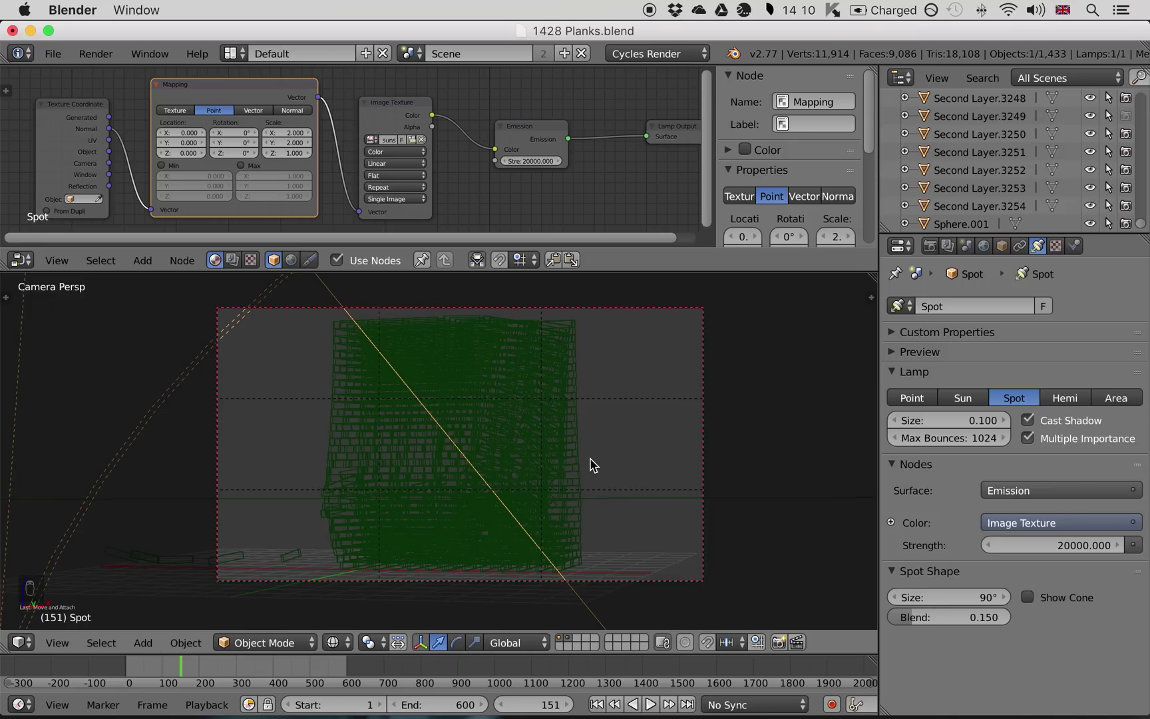
Step: Add a cube mesh to the scene
key(shift+a)
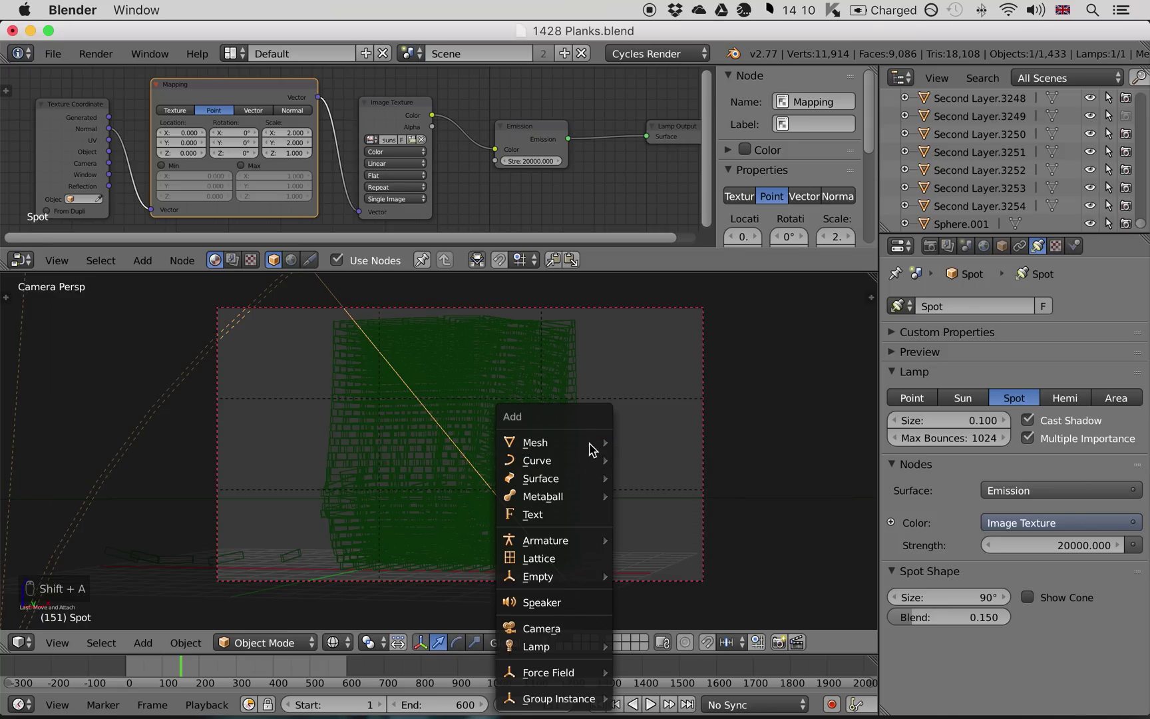
mouse_move(595, 442)
click(651, 460)
middle_drag(491, 532, 671, 471)
middle_drag(503, 473, 524, 479)
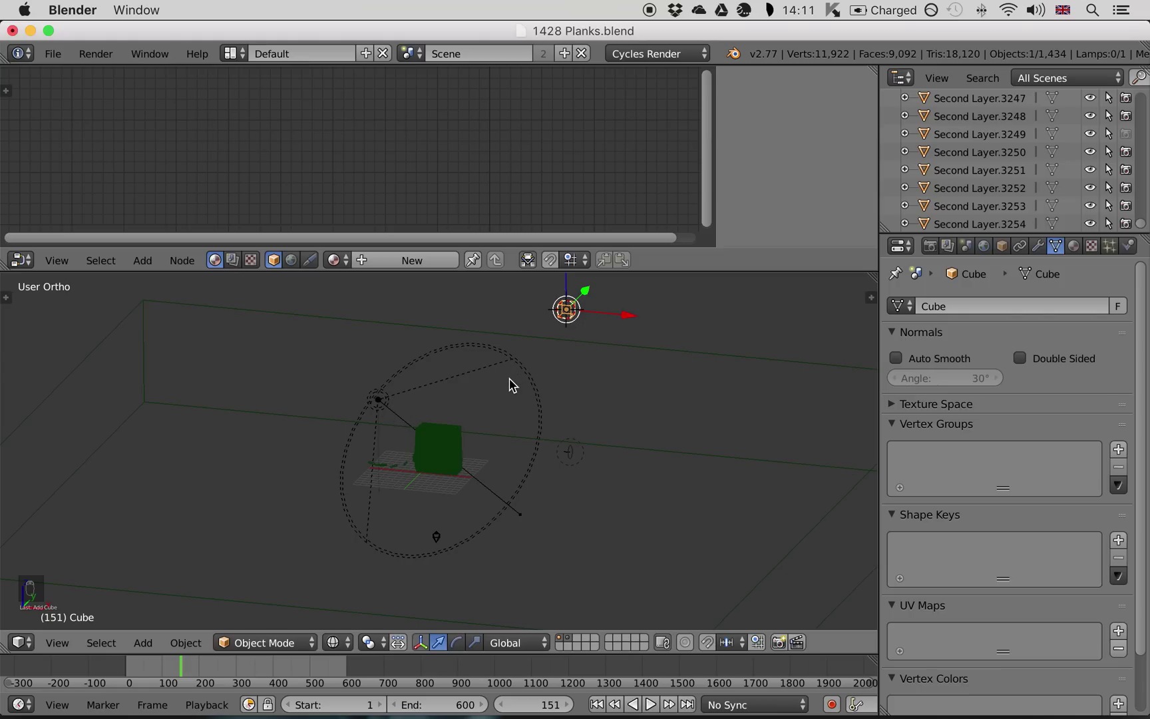
scroll(527, 426, up, 3)
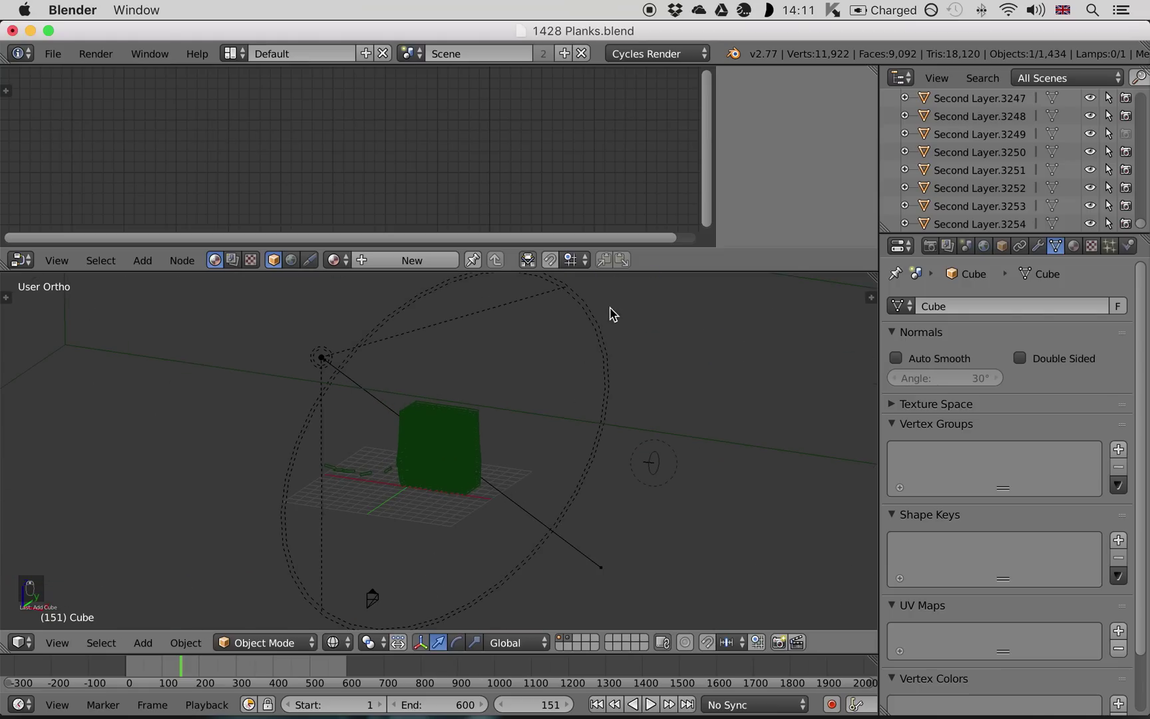
scroll(560, 470, down, 2)
Step: Snap the 3D cursor to the world origin and the cube onto the cursor
key(shift+s)
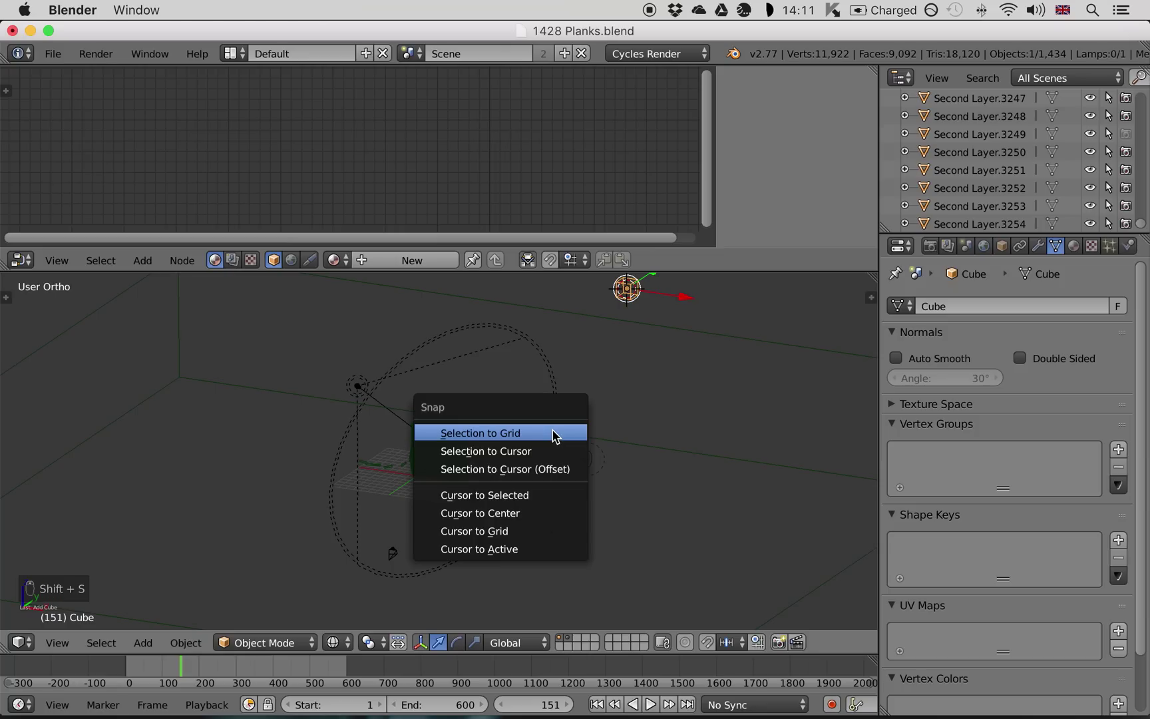
click(539, 513)
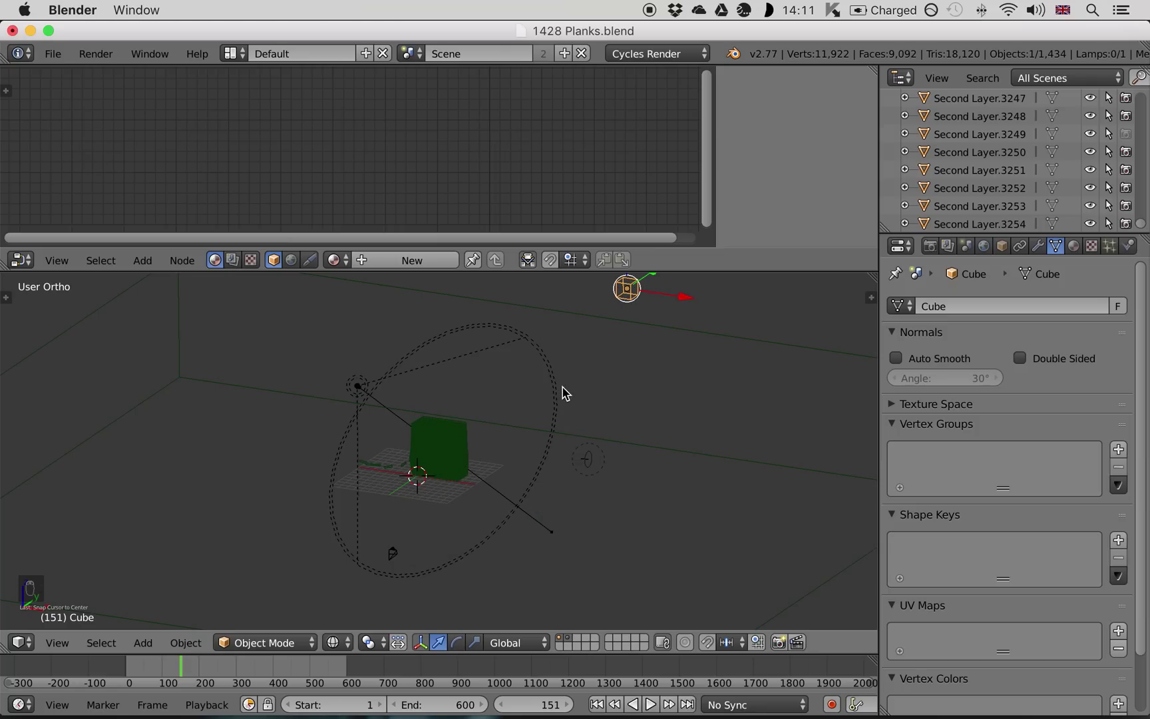
key(shift+s)
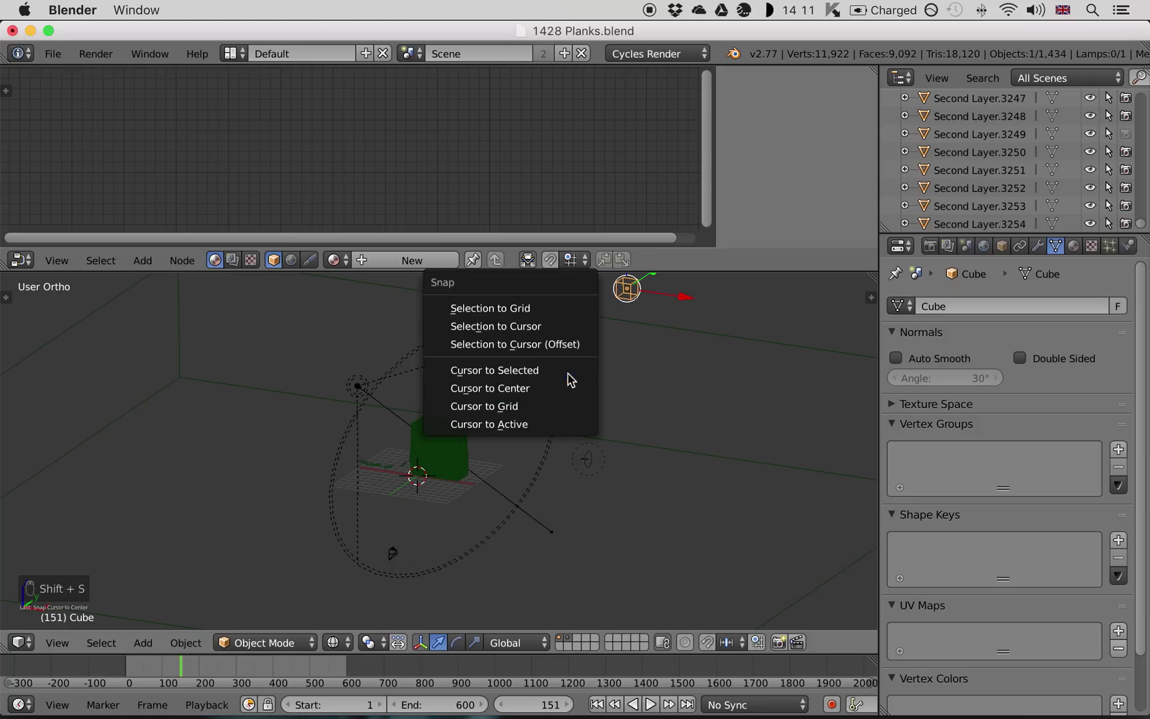
click(546, 326)
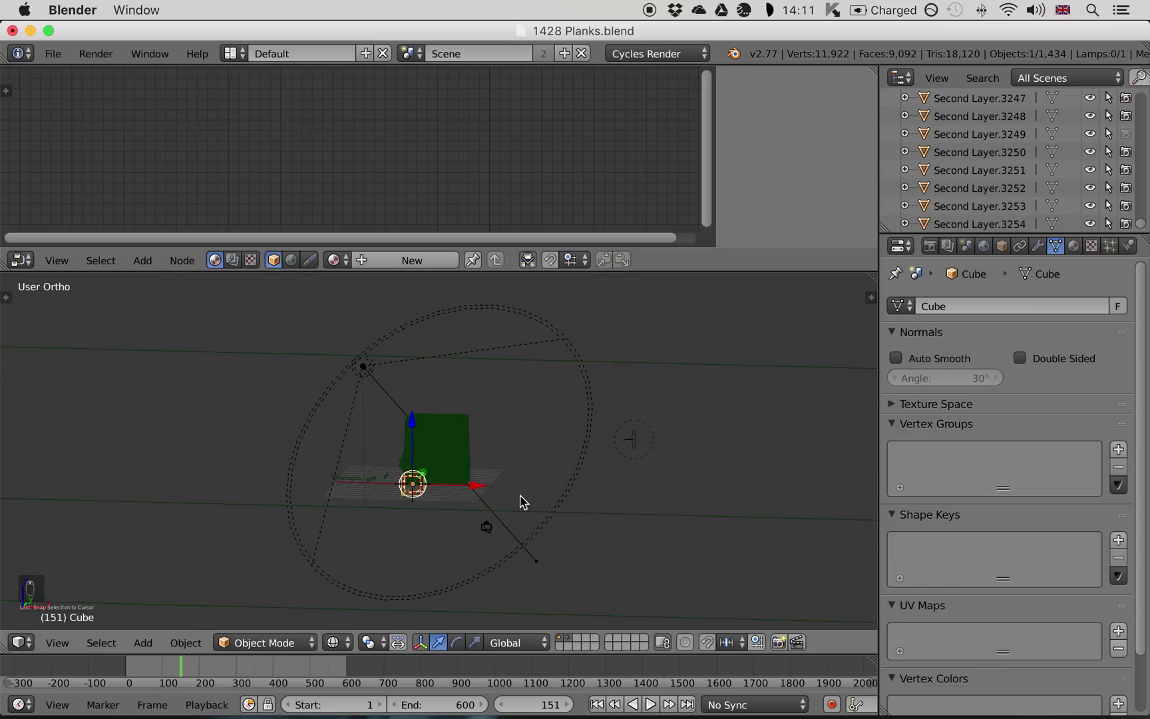
key(KP_5)
Step: Scale the new cube up in camera view so it encloses the plank tower
key(KP_0)
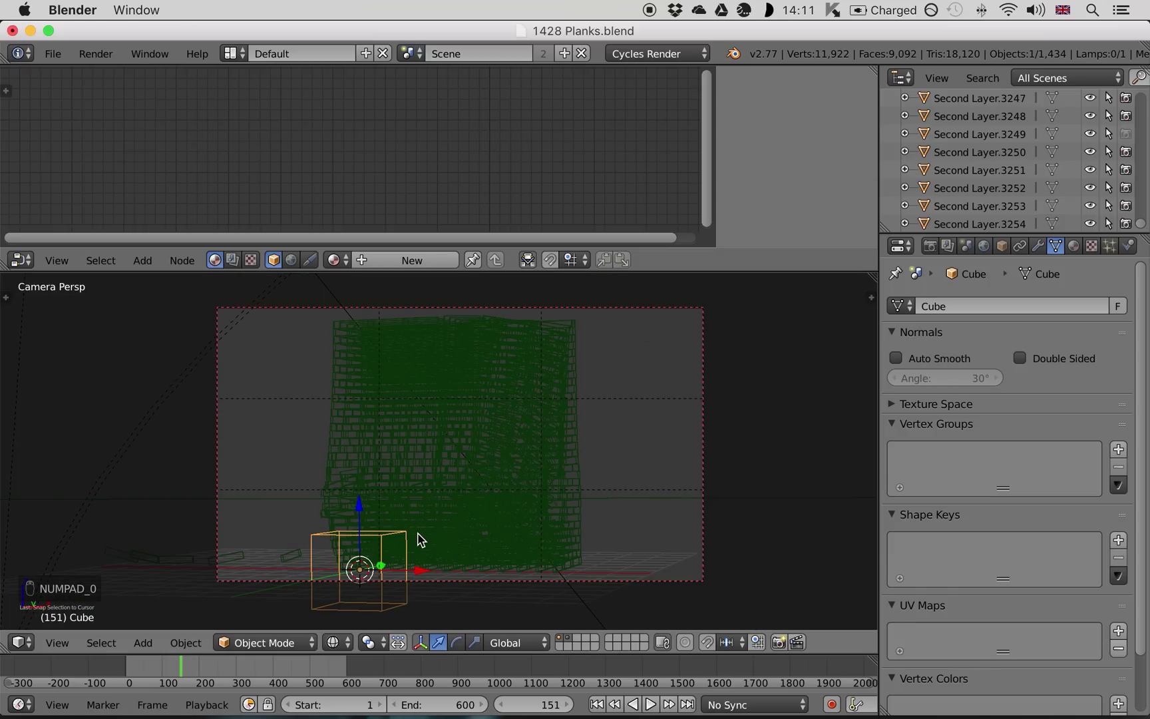
key(s)
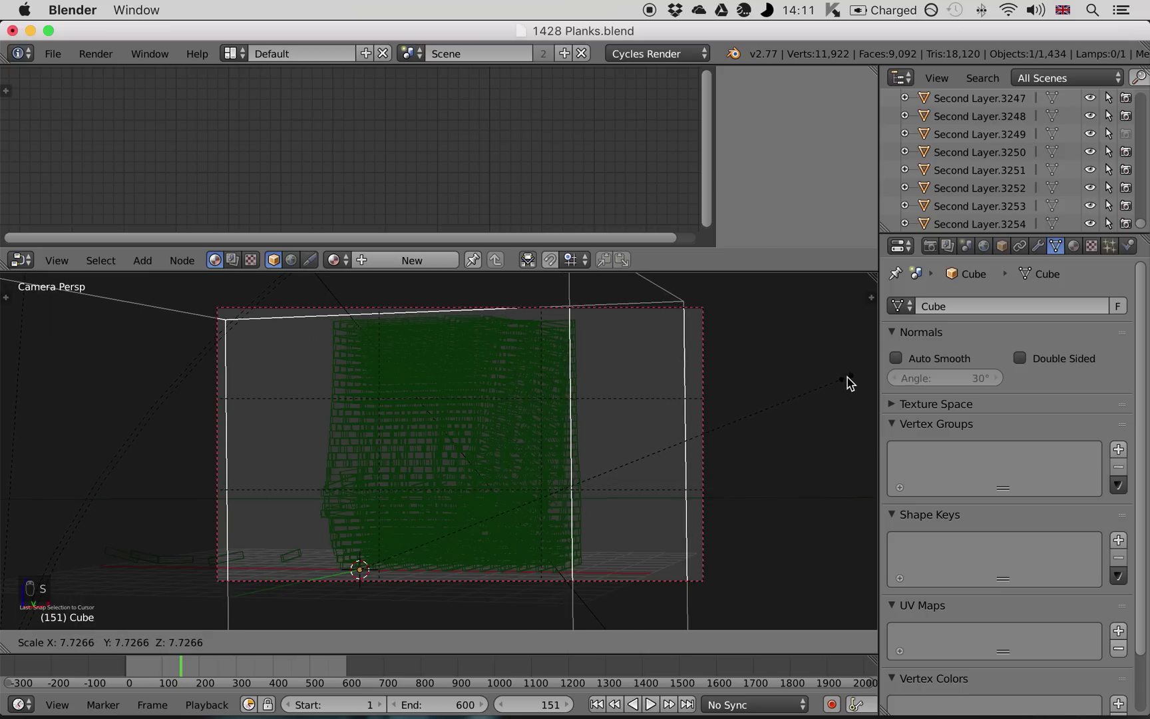
click(845, 383)
scroll(506, 462, down, 3)
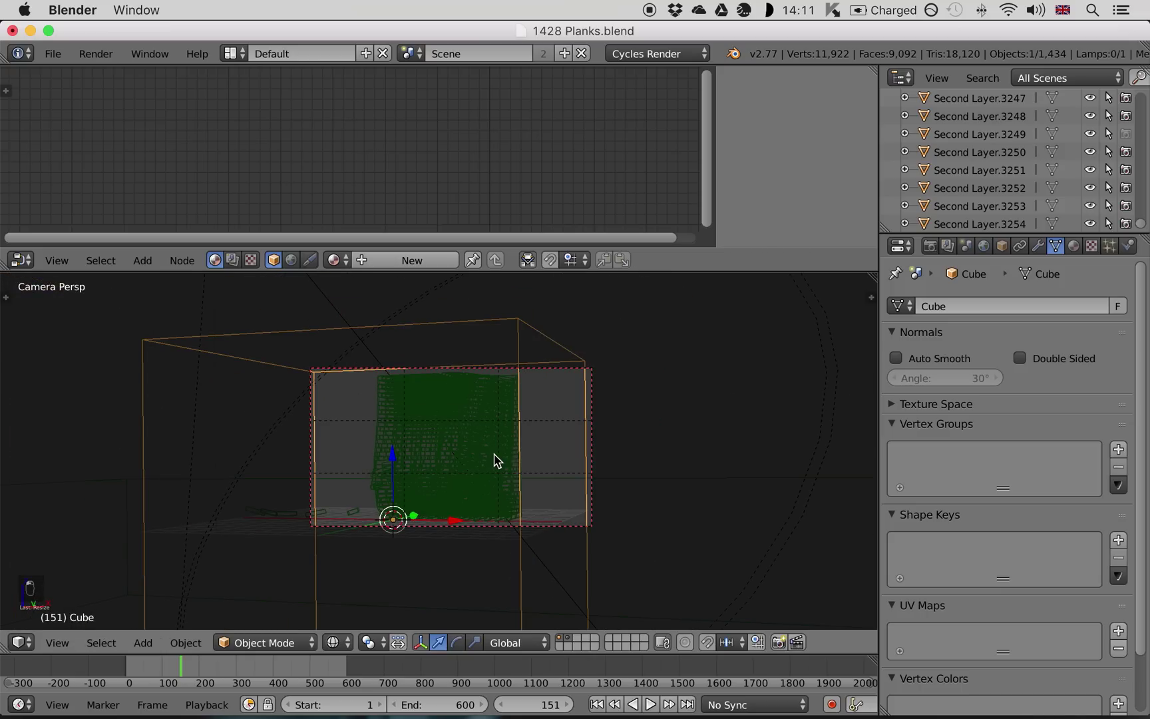
key(KP_0)
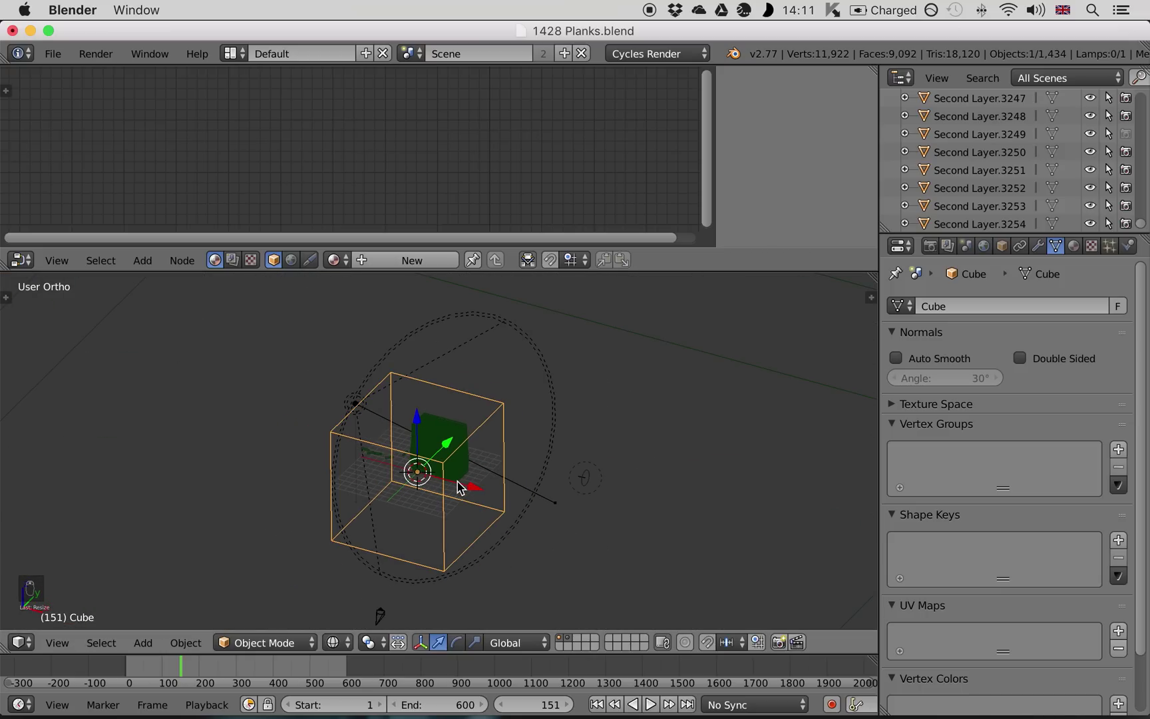
Step: Shift the enlarged cube sideways along the X axis in two moves
key(g)
key(x)
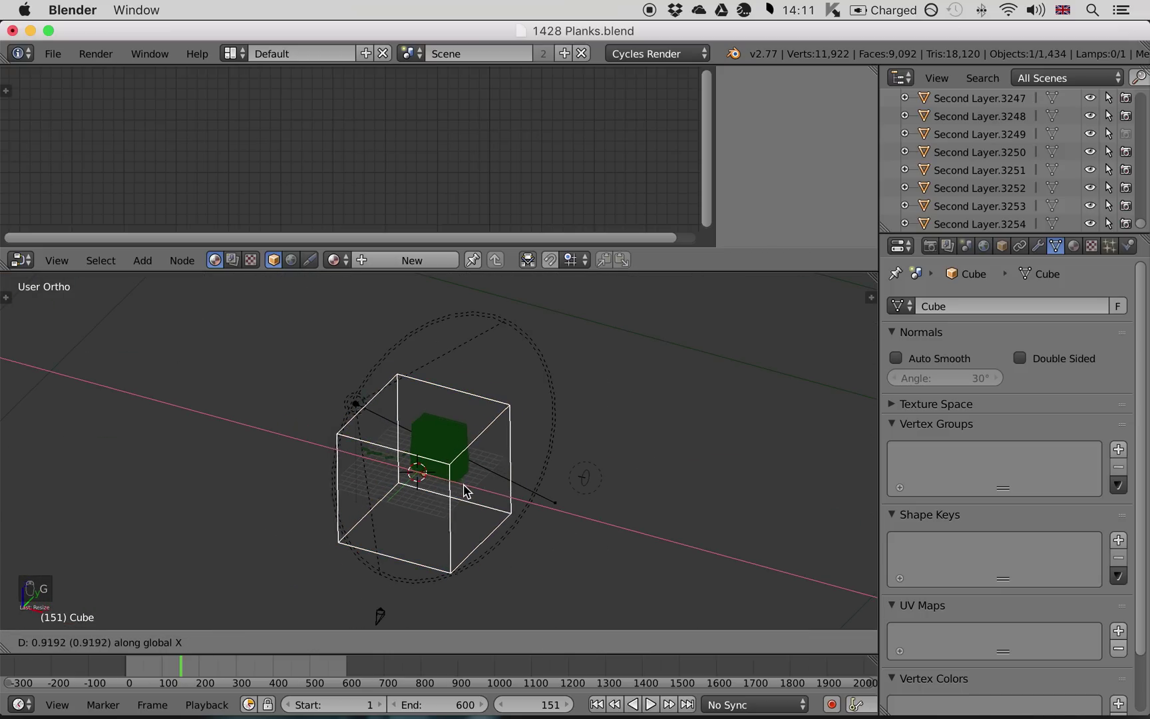
click(475, 495)
key(KP_0)
key(g)
key(x)
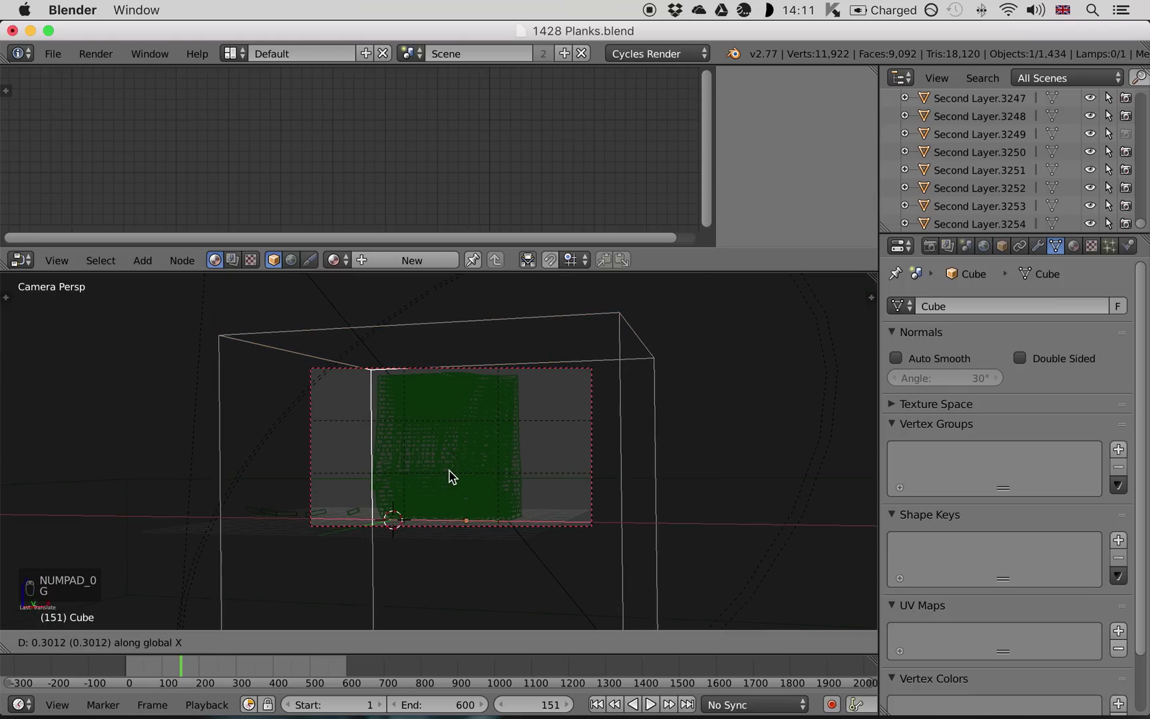
click(452, 475)
Step: Inspect the enclosing box in solid shading from an orbited angle, then return to wireframe
scroll(622, 526, up, 1)
key(z)
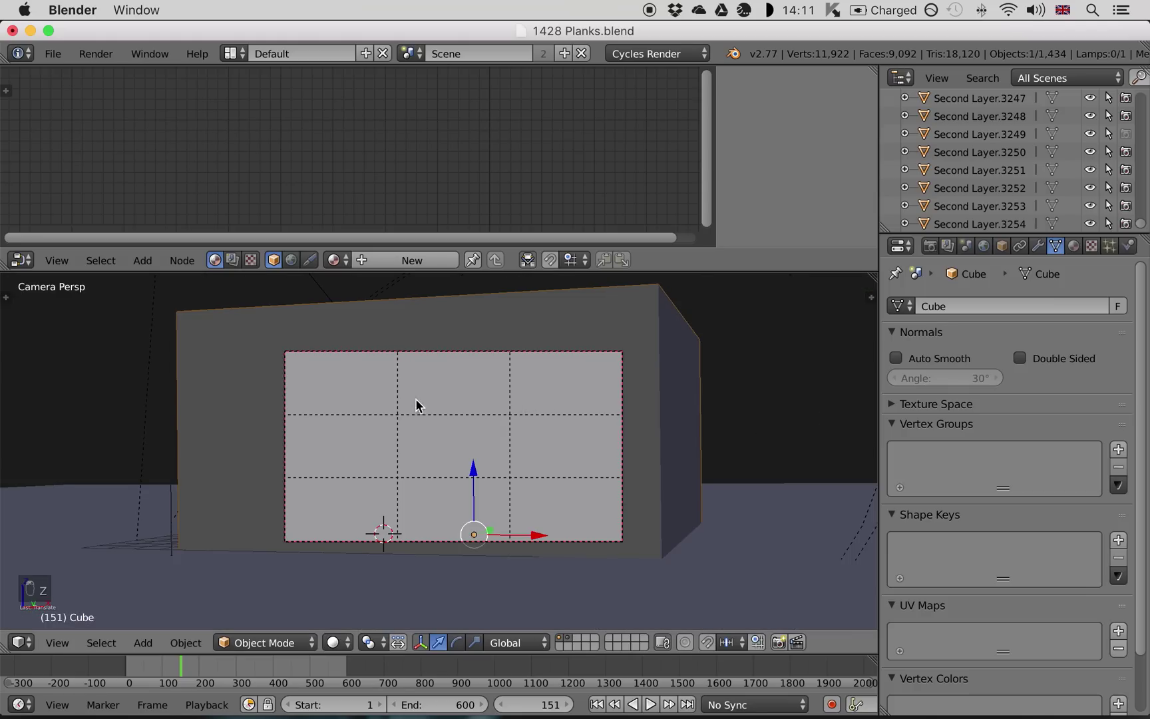
mouse_move(663, 473)
middle_down()
mouse_move(626, 500)
mouse_move(542, 505)
mouse_move(483, 493)
mouse_move(439, 444)
mouse_move(436, 457)
mouse_move(452, 426)
mouse_move(464, 434)
middle_up()
key(z)
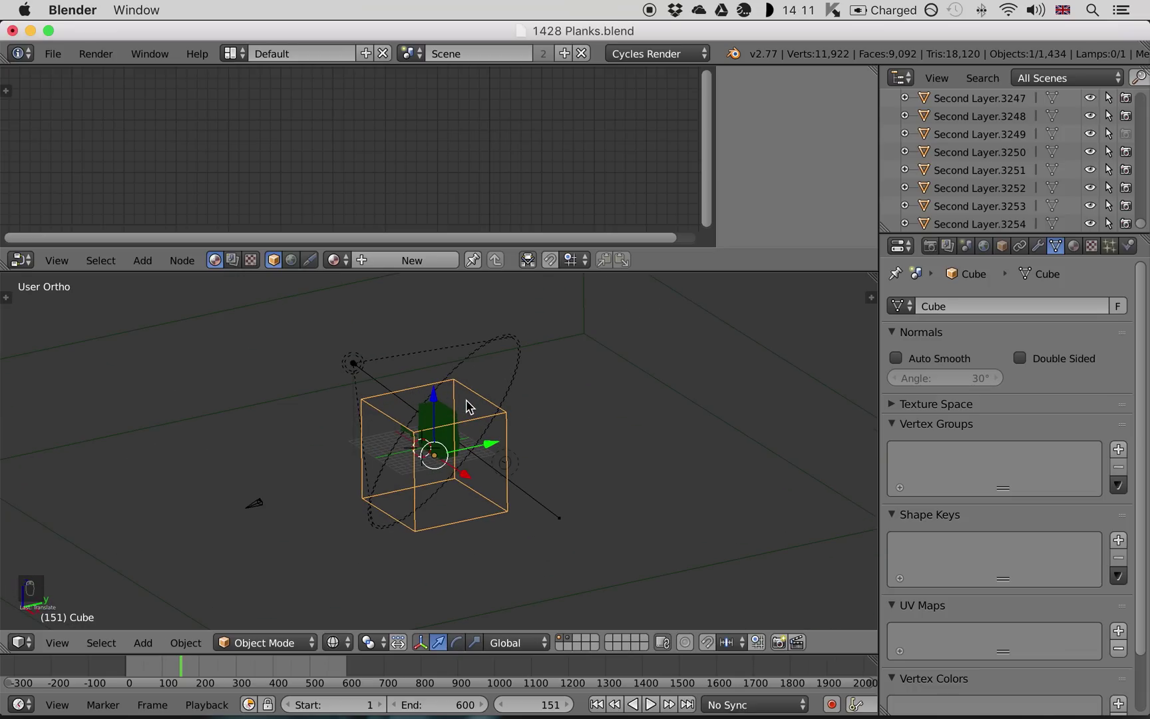
Step: Scale the box by 2 on X and Y with Z locked, then view it solid through the camera
key(s)
key(shift+z)
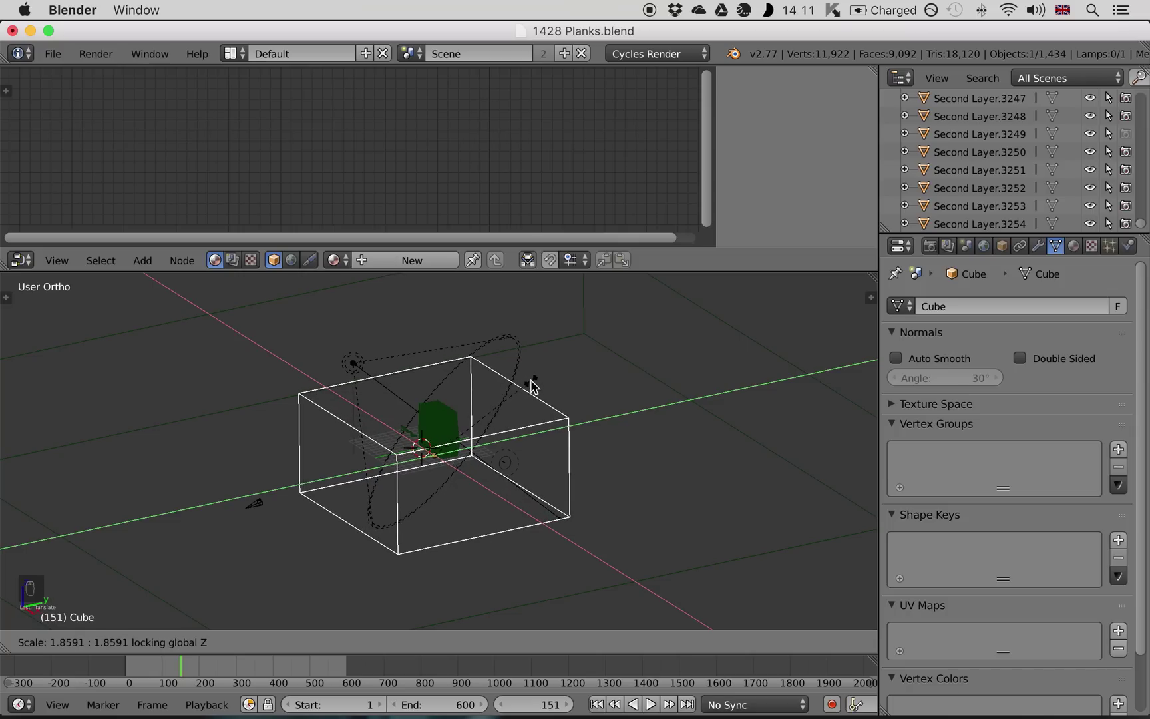
text(2)
key(Return)
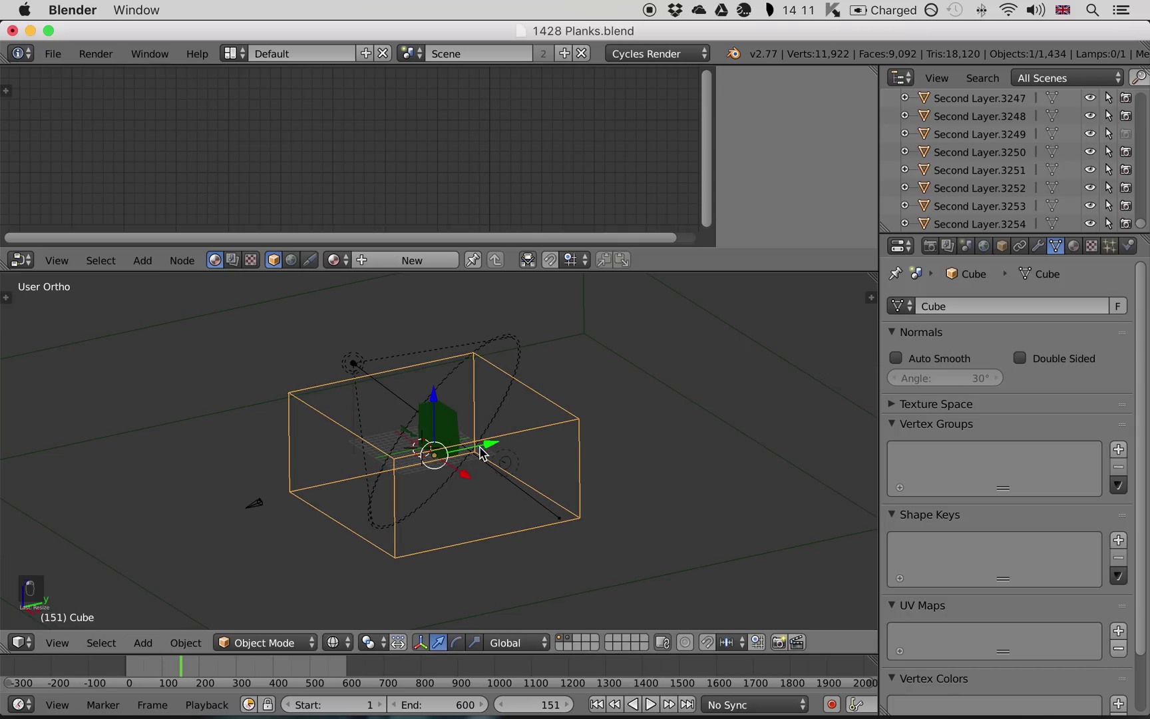
middle_drag(482, 453, 429, 454)
key(KP_0)
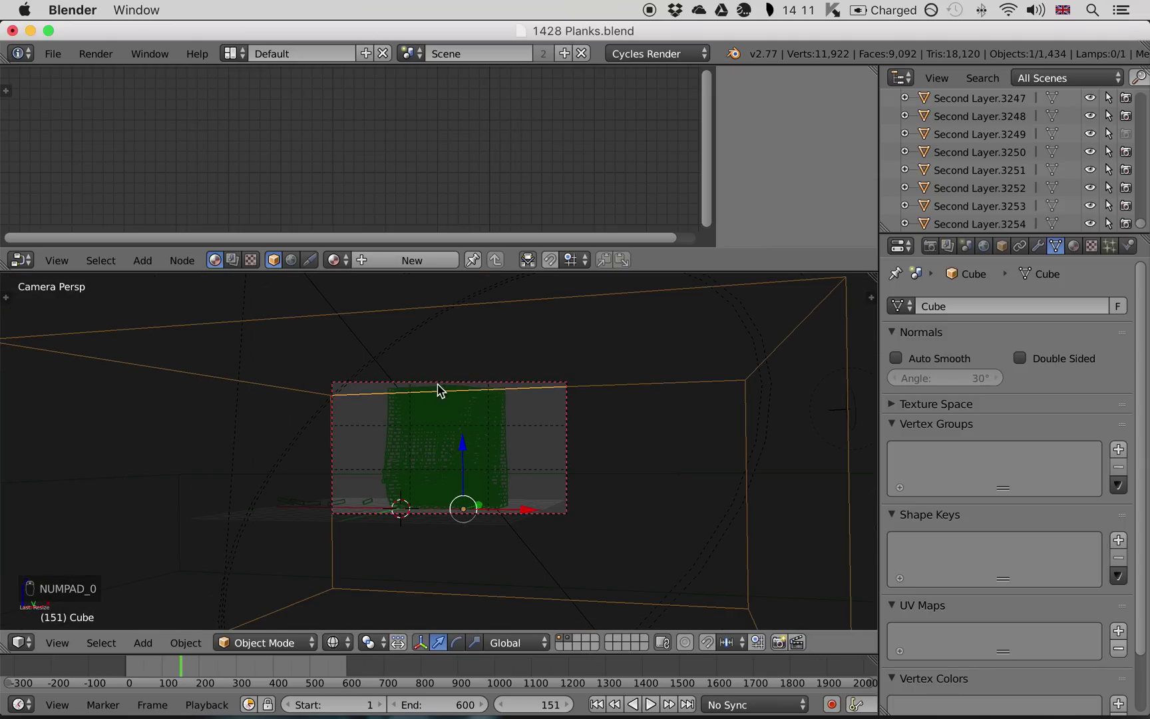
key(z)
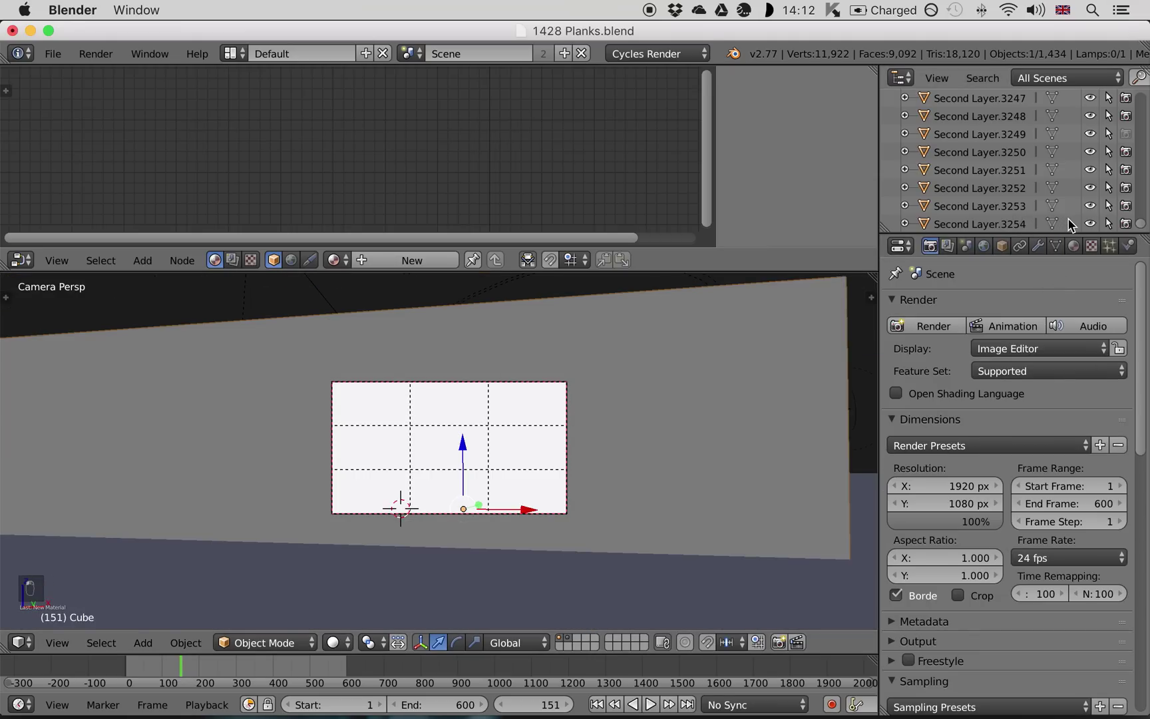
Step: Create a new material for the cube with a Transparent BSDF surface
click(1074, 246)
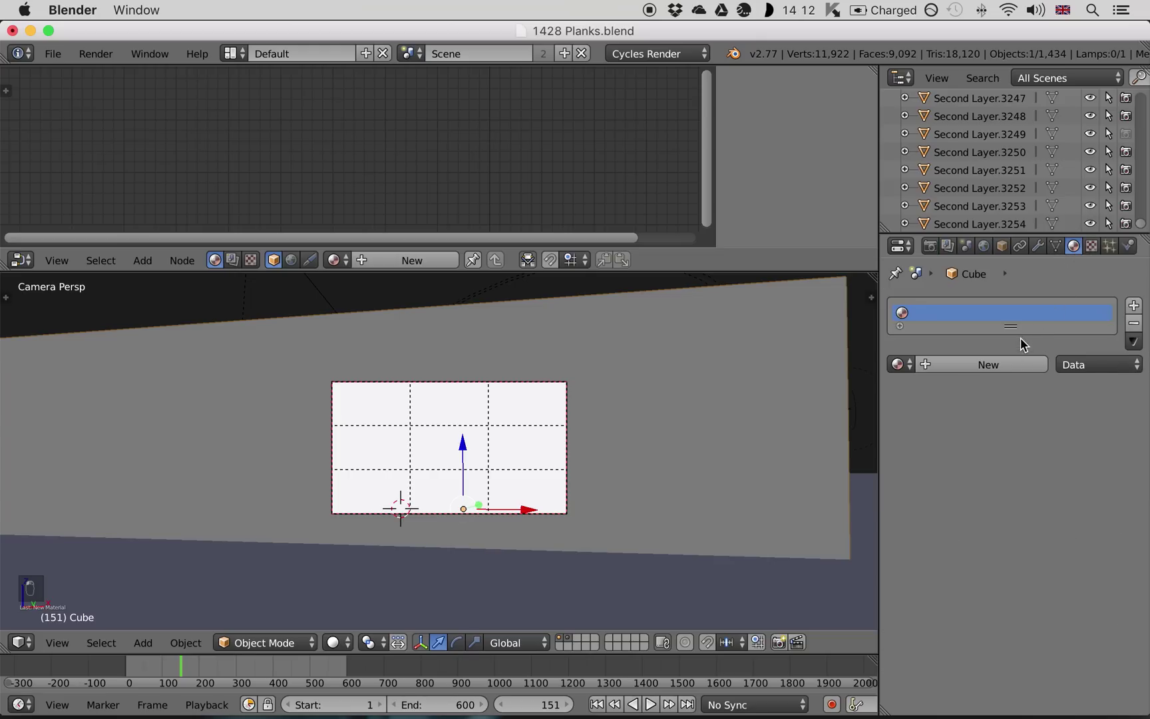
click(992, 364)
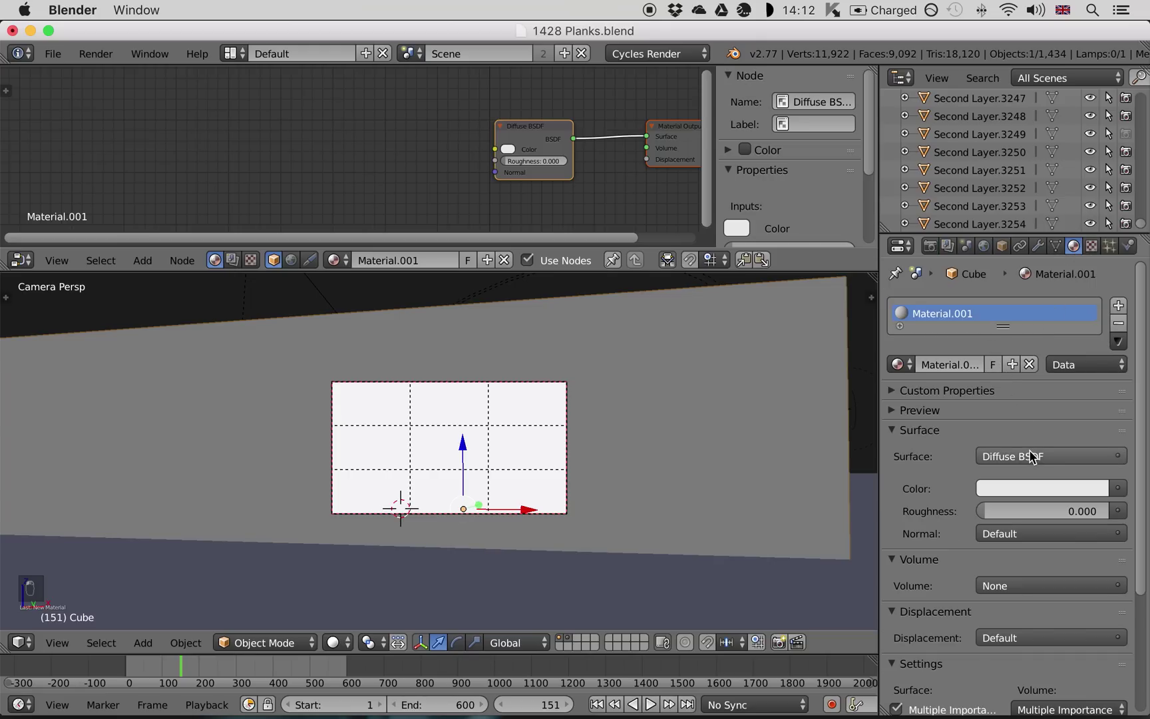
click(1031, 455)
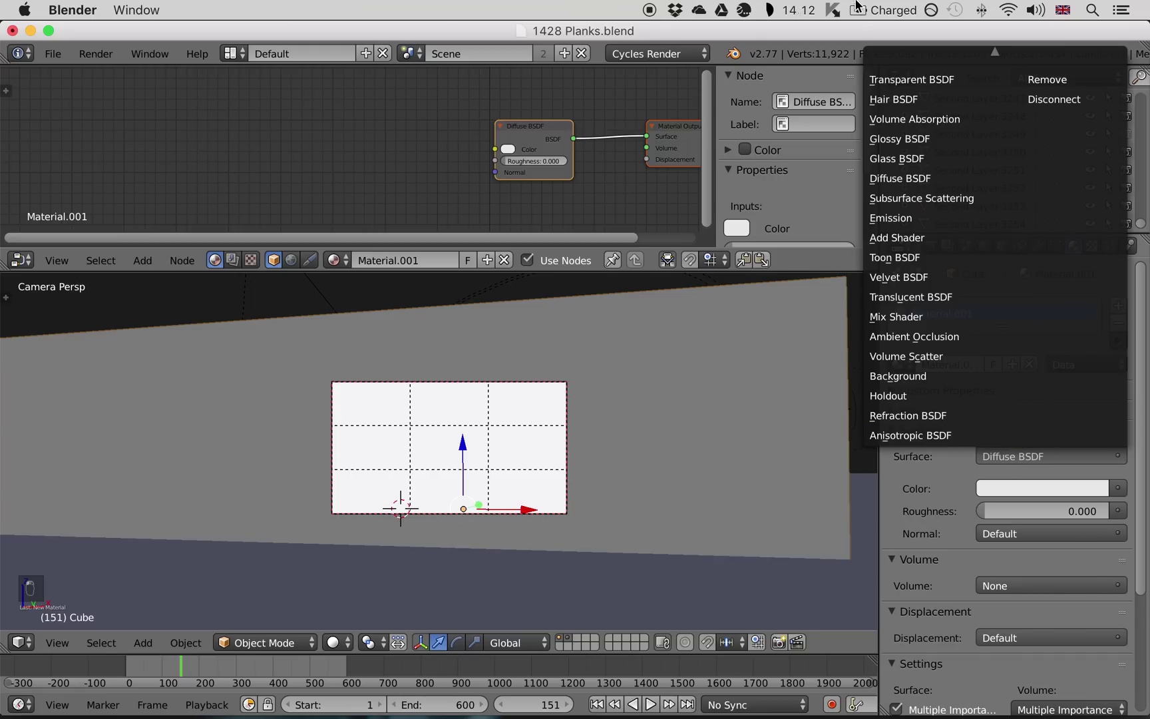
key(Escape)
click(1031, 456)
click(905, 80)
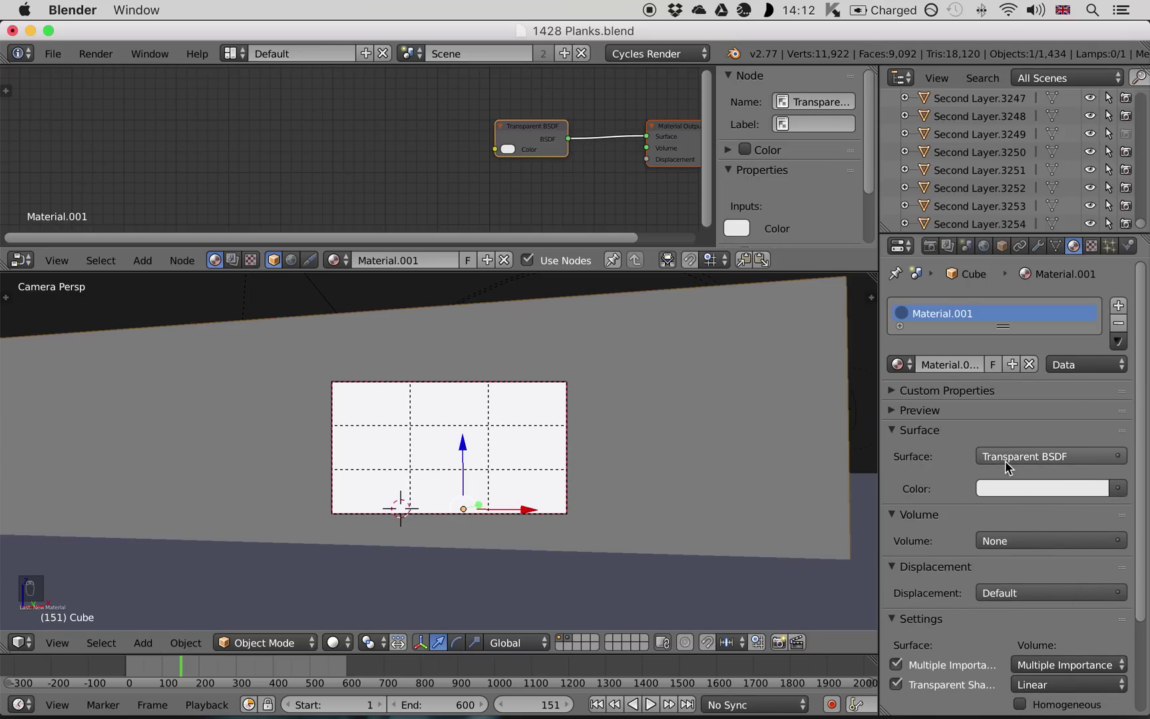
Step: Raise the Transparent BSDF colour value to pure white (1.000)
click(1098, 488)
click(1098, 492)
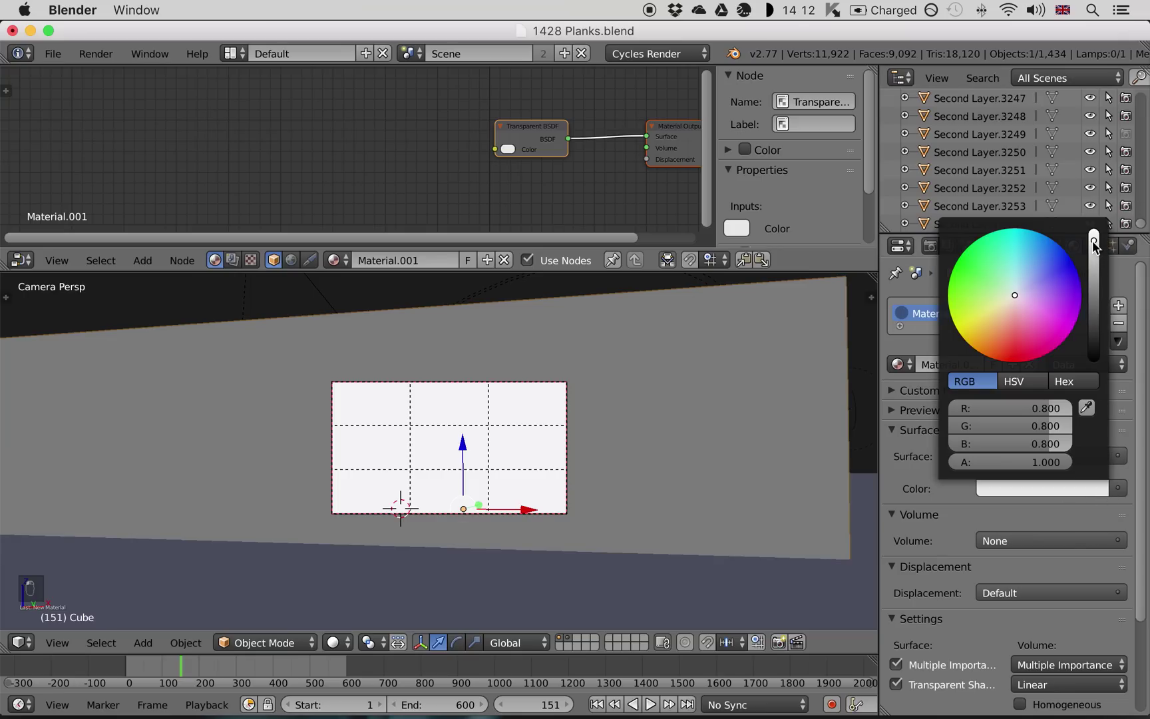
drag(1095, 247, 1095, 229)
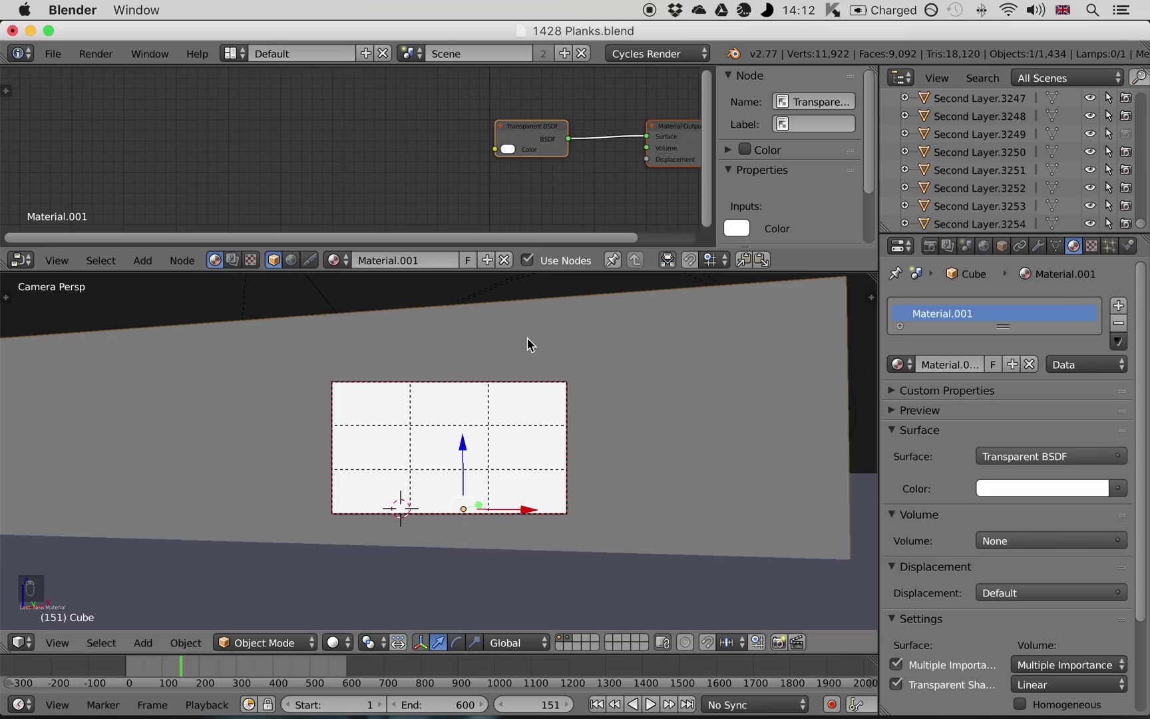
scroll(969, 506, down, 5)
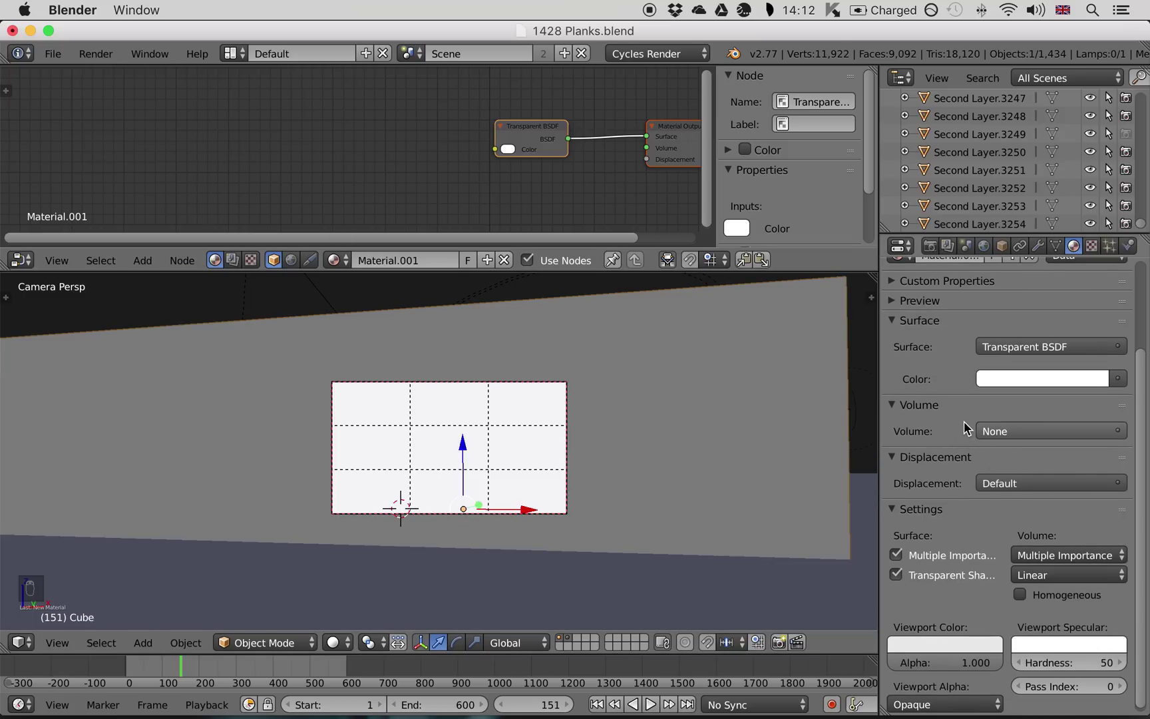
Step: Give the cube a Volume Scatter volume shader and start a Cycles rendered preview
click(1032, 431)
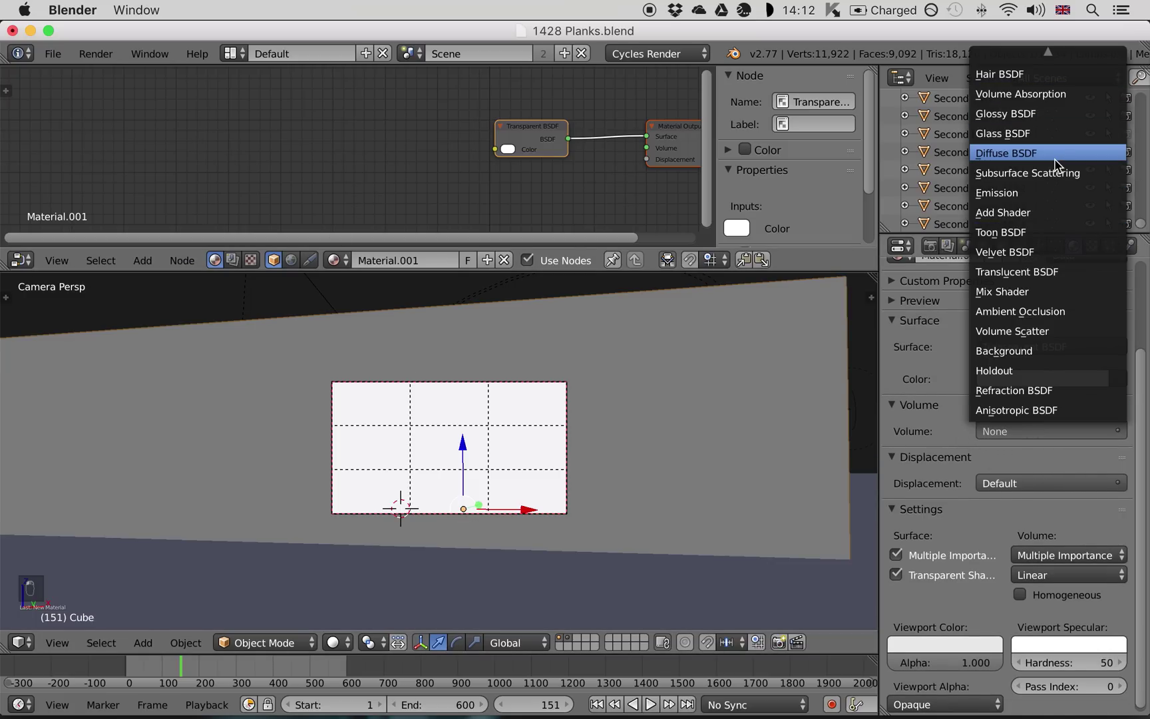
click(1065, 331)
shift+middle_drag(590, 498, 529, 455)
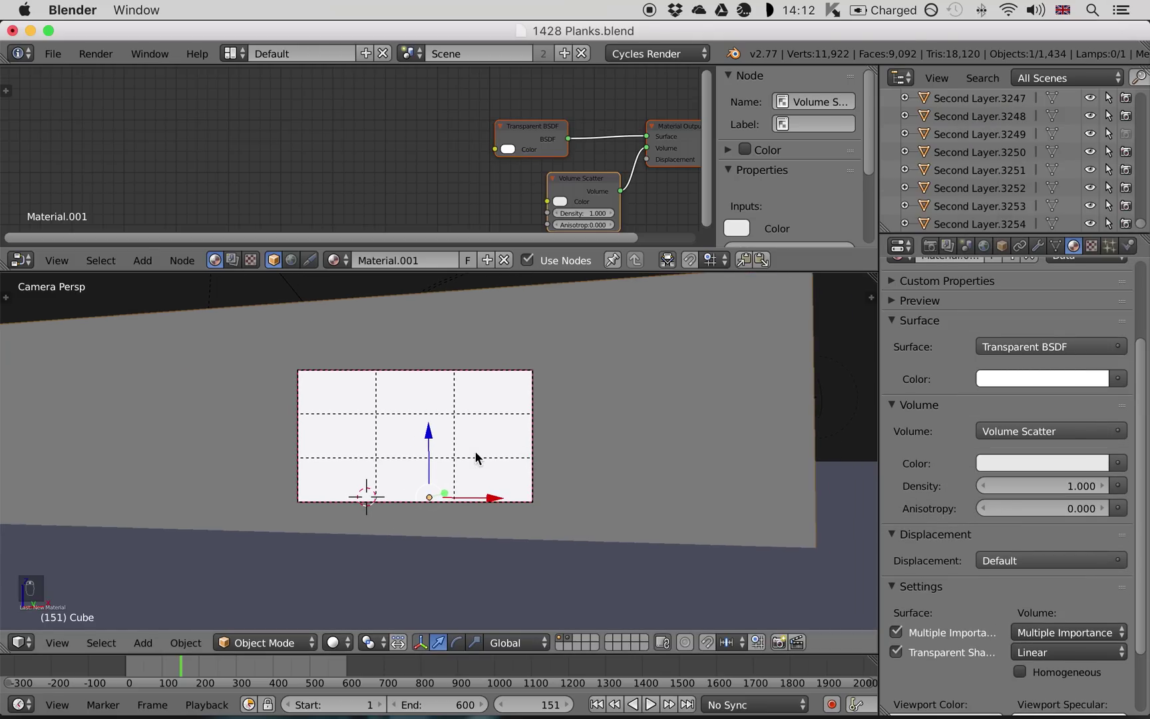
key(shift+z)
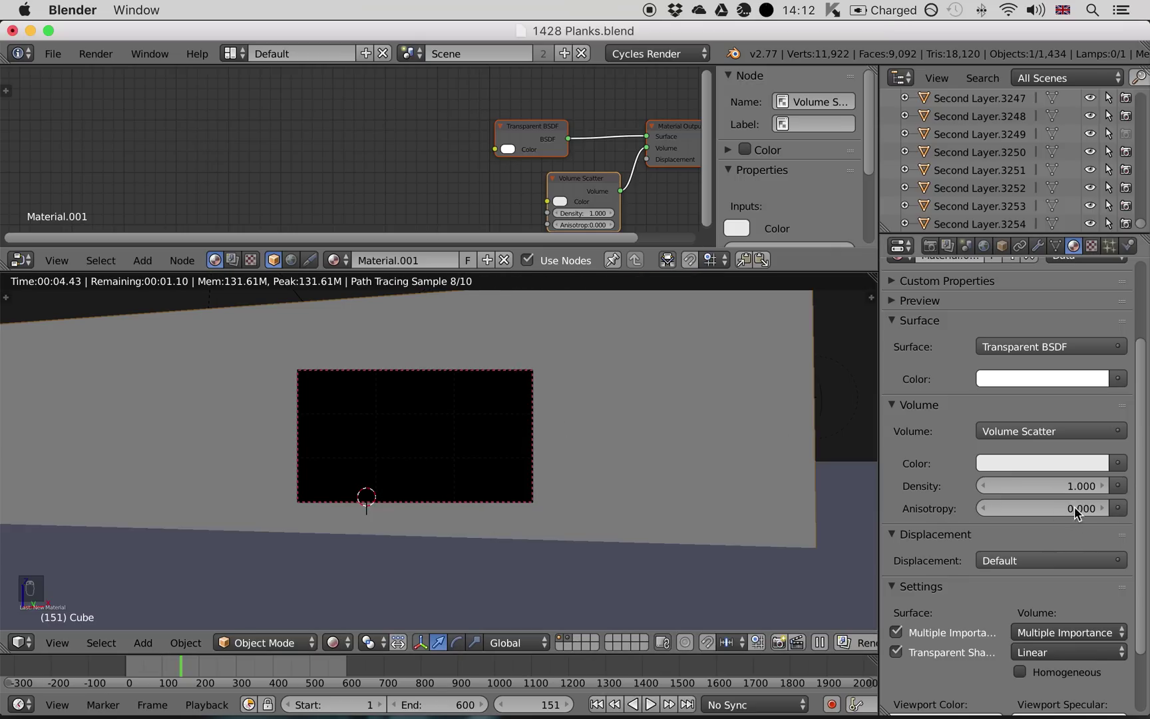
Step: Raise the Volume Scatter density from 0.010 to 0.050 and maximize the 3D viewport
click(1061, 486)
text(1.0)
text(0.01)
key(Return)
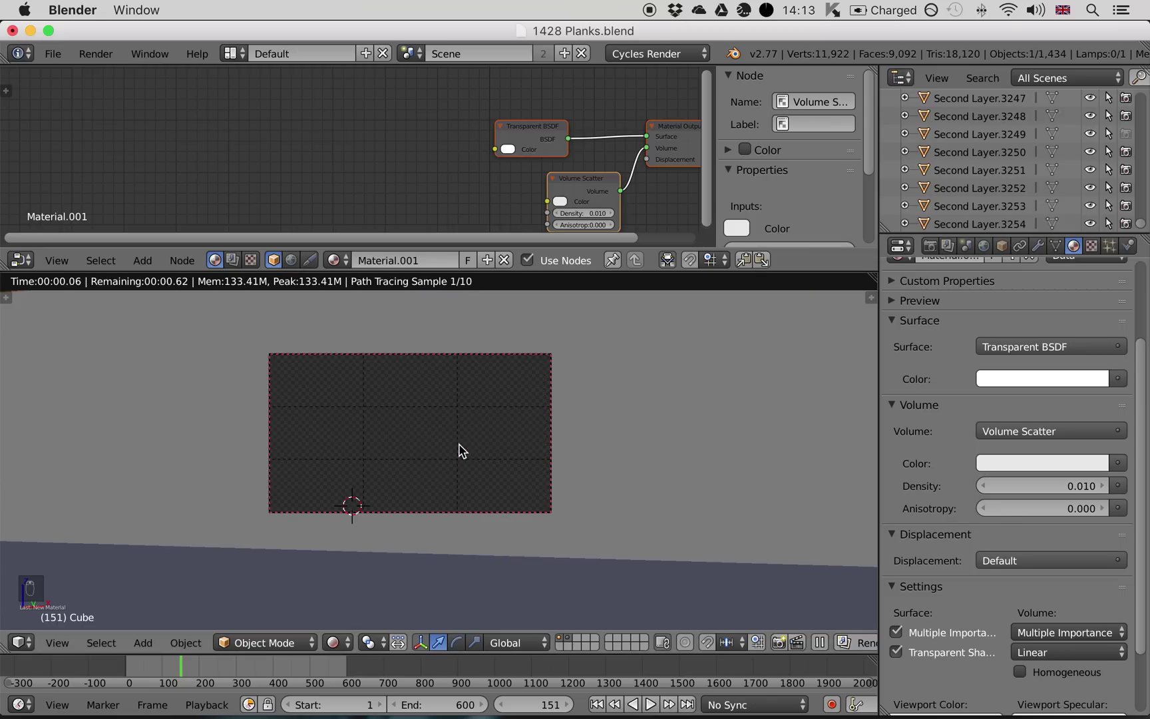
scroll(461, 449, up, 1)
scroll(460, 449, up, 1)
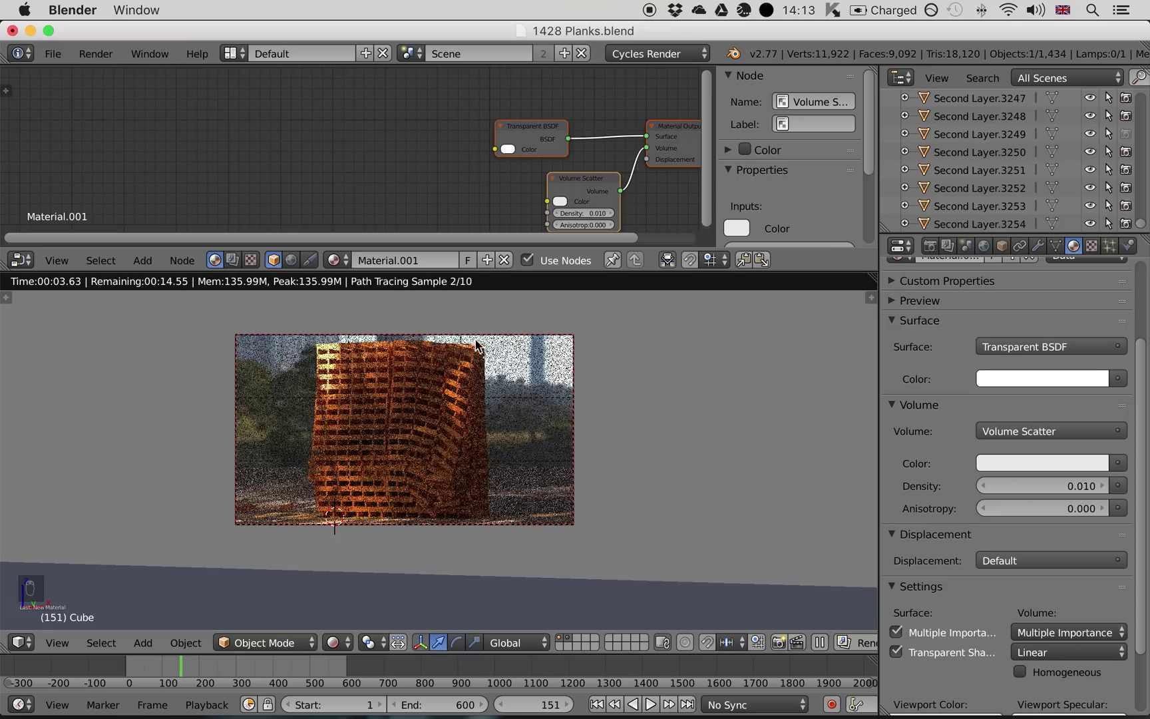
click(1069, 486)
text(0.05)
key(Return)
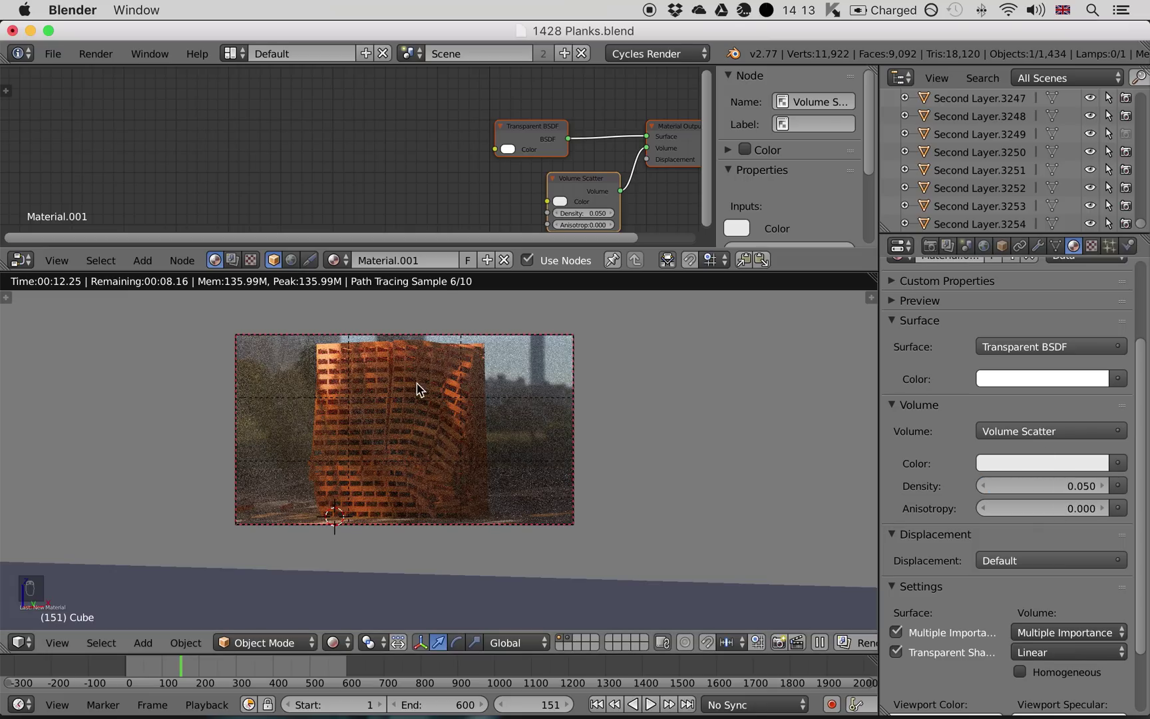
key(shift+space)
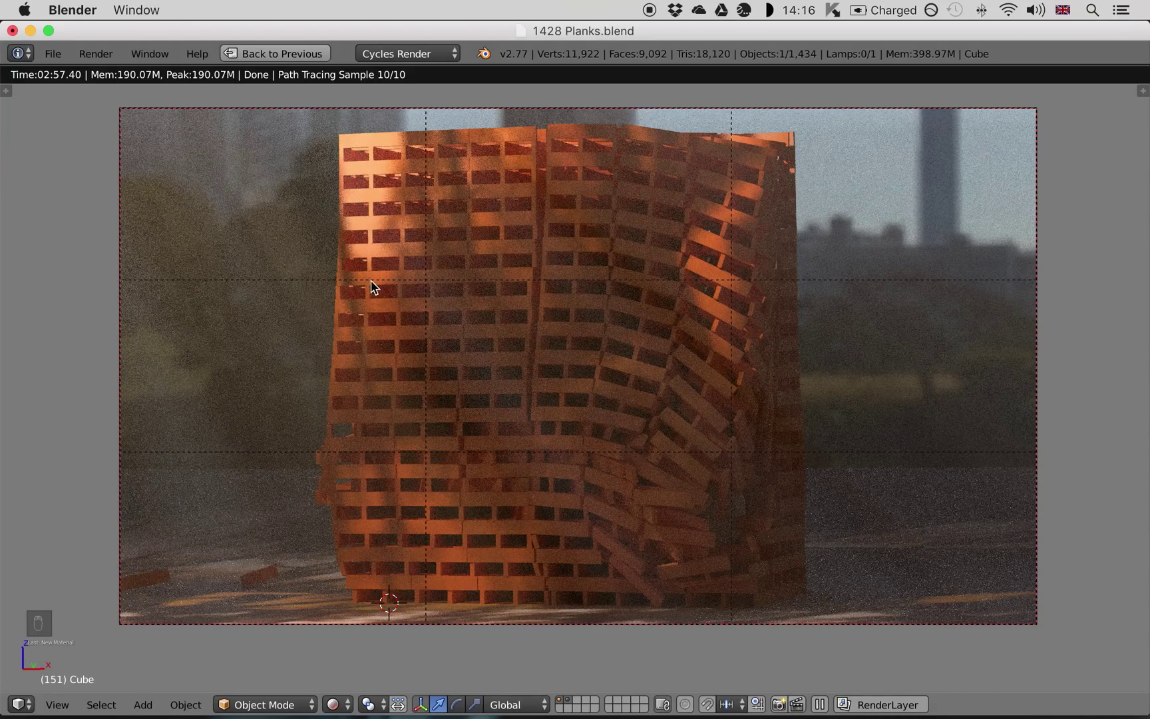
Step: Restore the default multi-panel layout after the maximized preview reaches 10/10 samples
key(shift+space)
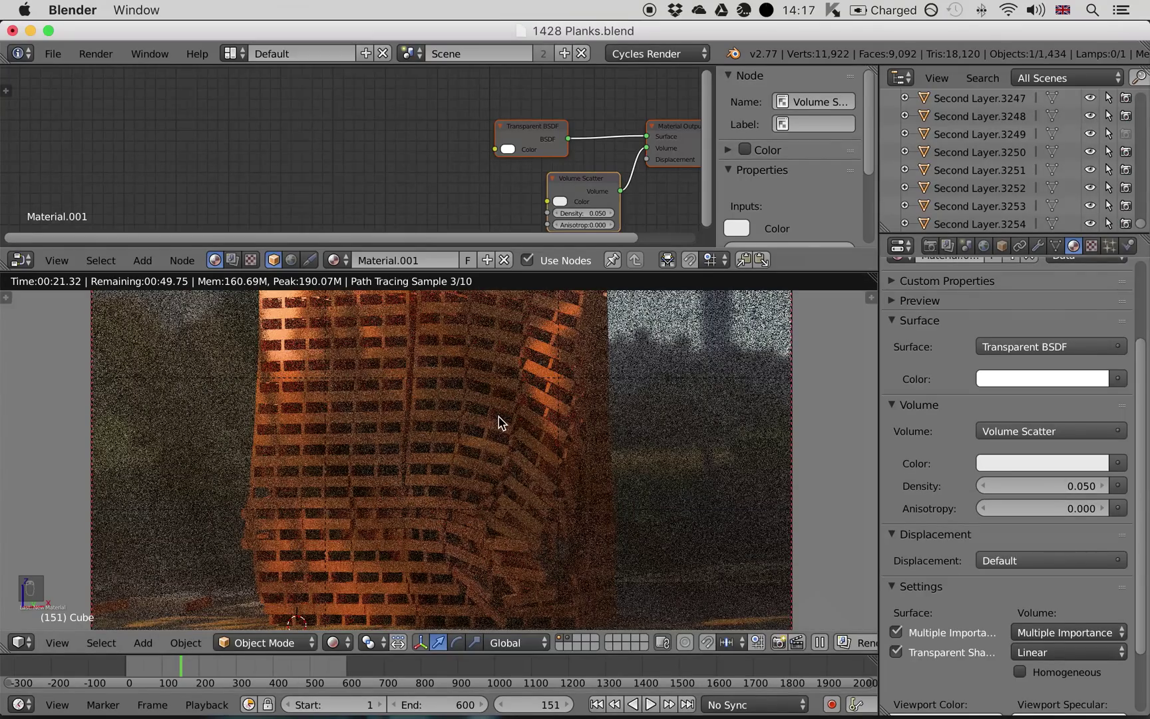
Step: Select the Spot lamp, show the World background settings, and restart the rendered preview
scroll(501, 422, down, 2)
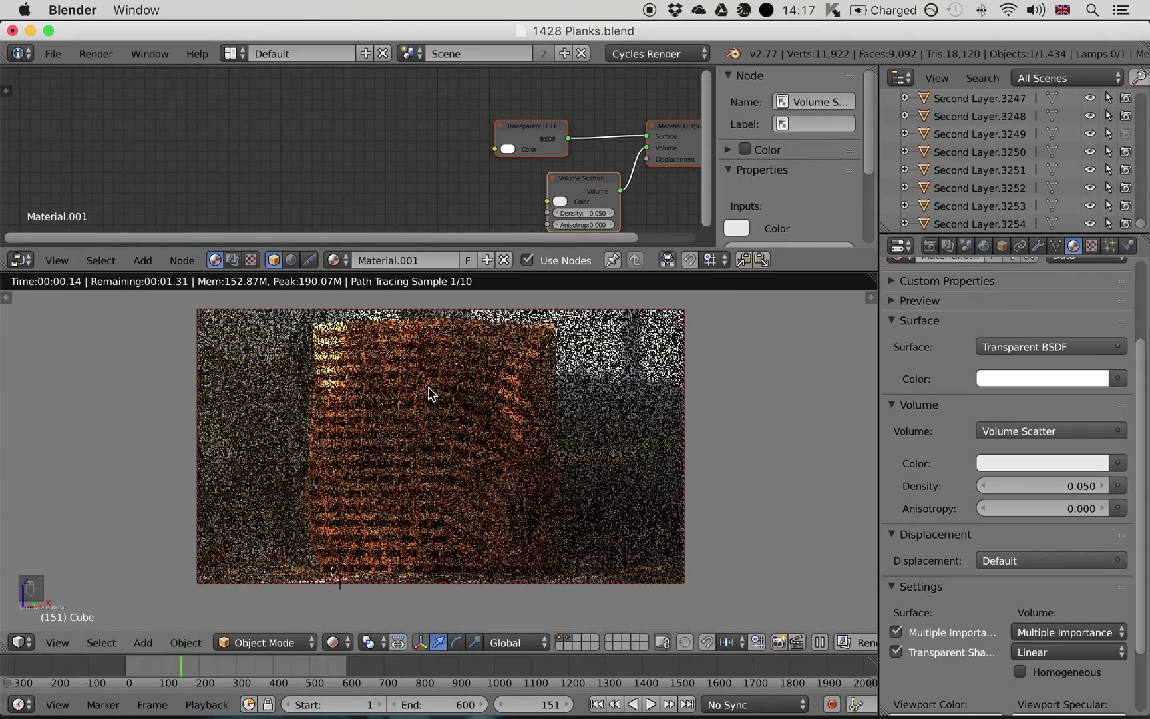
key(shift+z)
scroll(287, 373, down, 2)
right_click(326, 319)
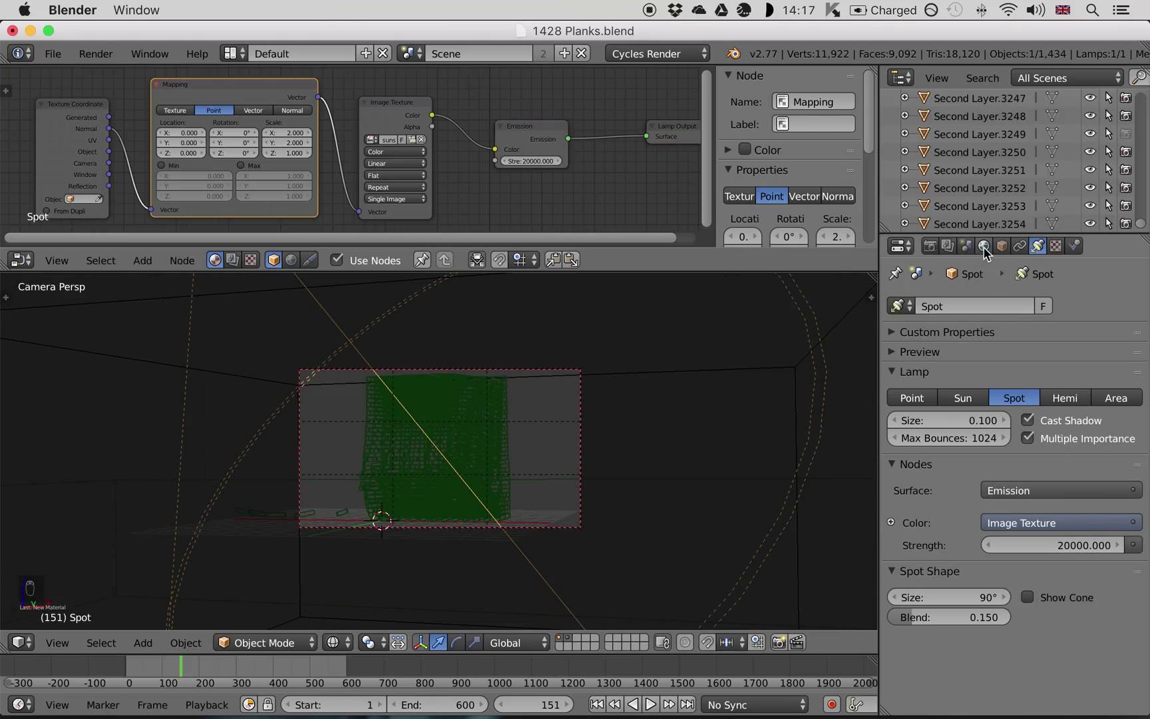
click(984, 246)
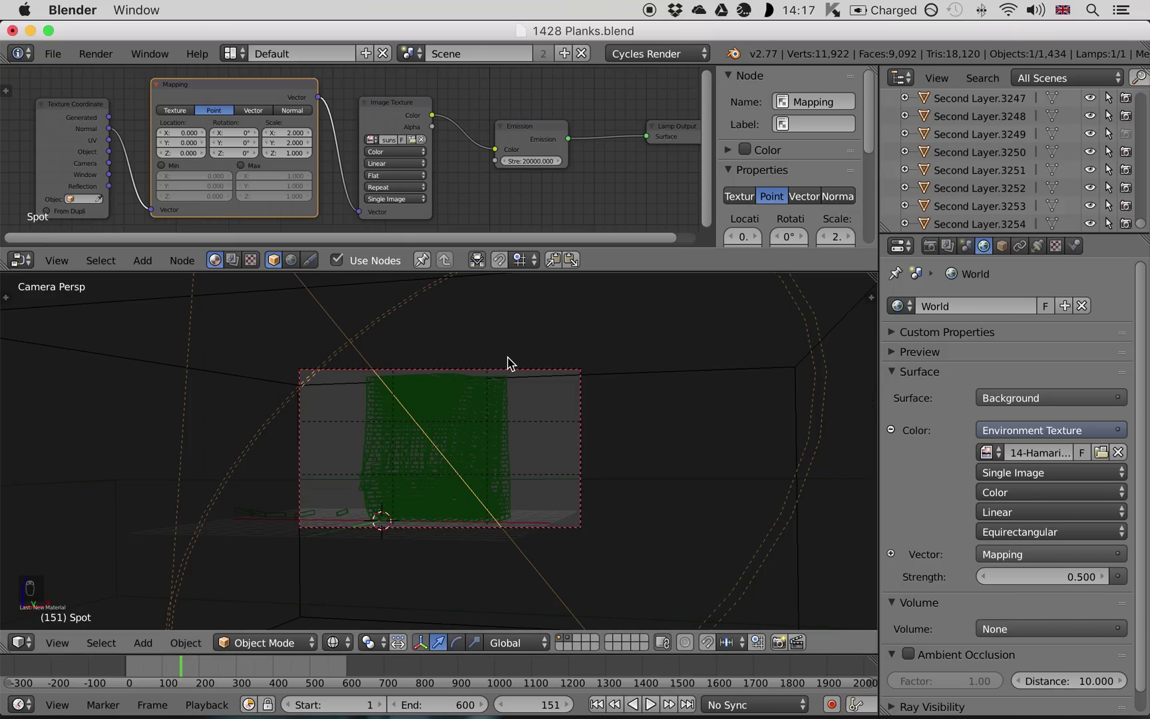
key(shift+z)
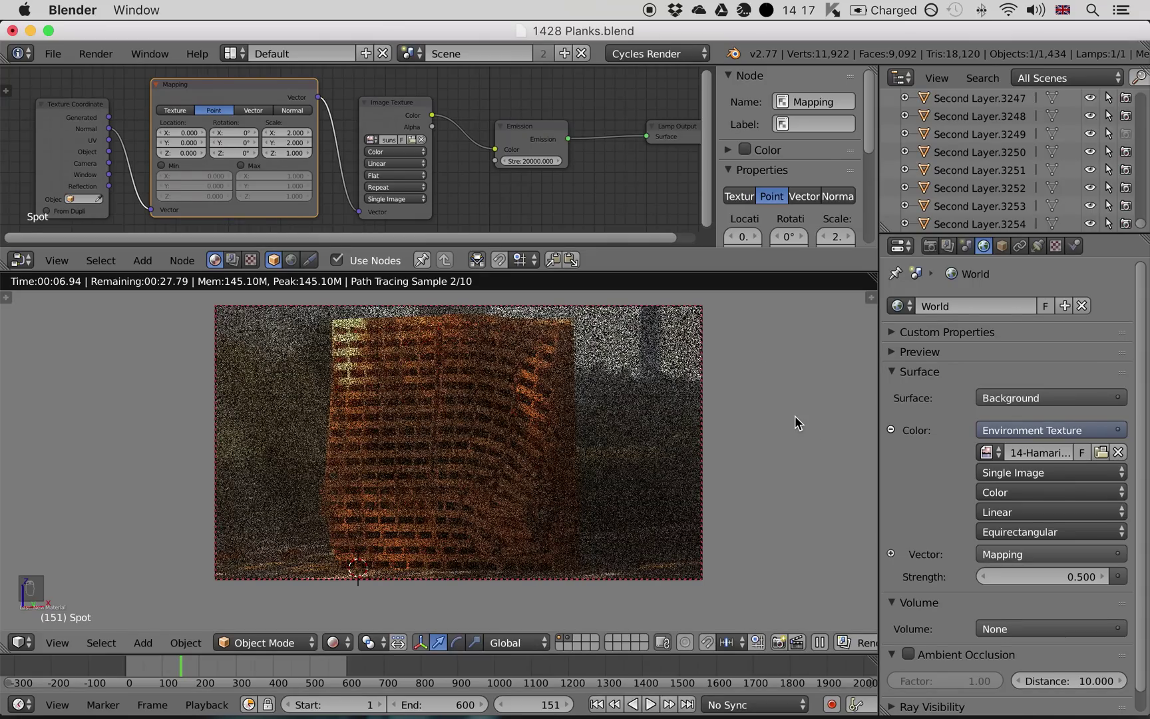
Step: Select a plank to show its Planks.001 material and draw a small render border over the planks
right_click(530, 384)
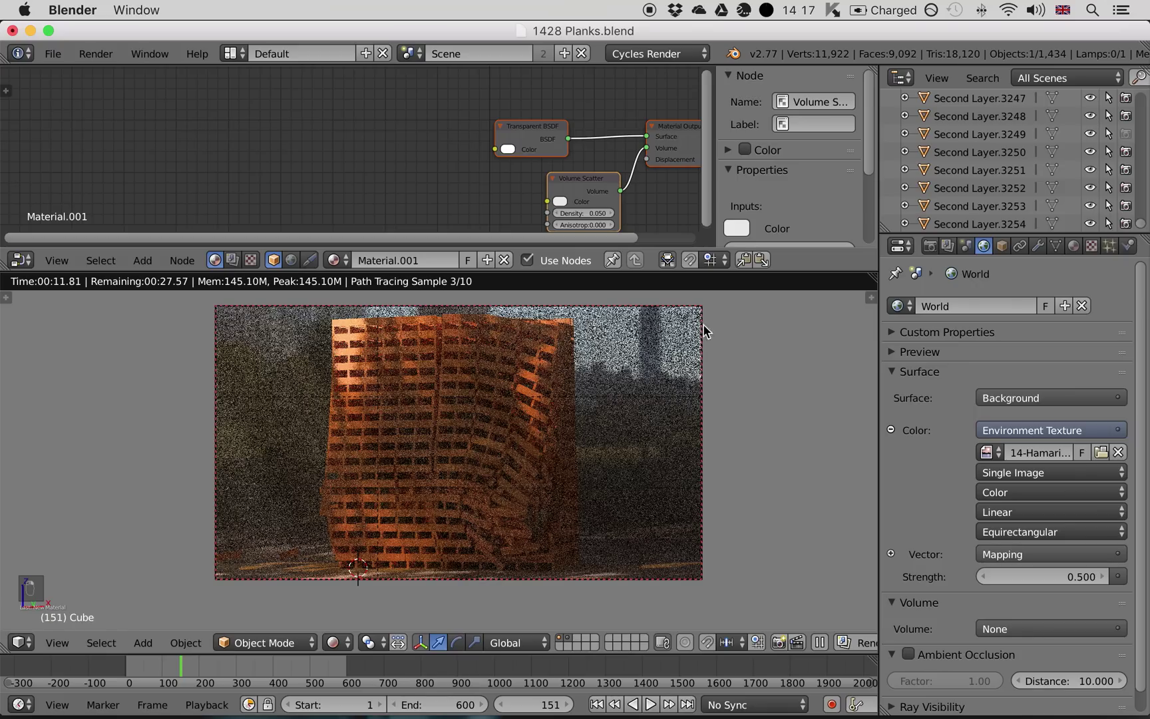
middle_drag(624, 133, 584, 133)
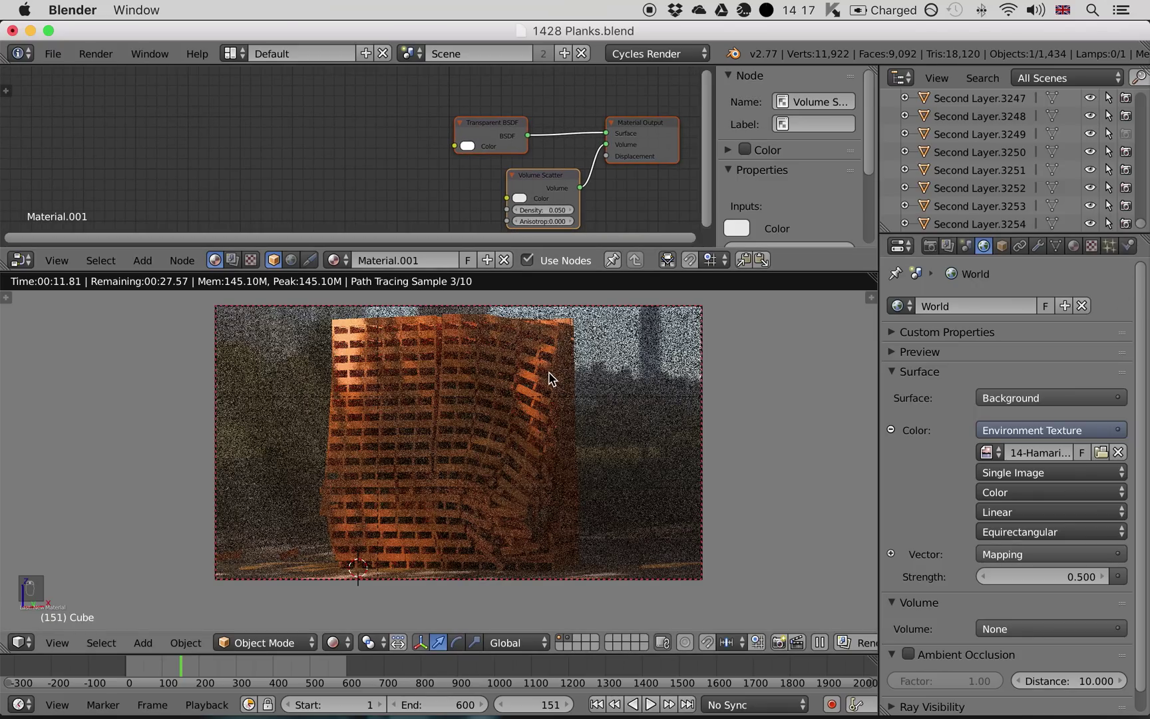
right_click(529, 384)
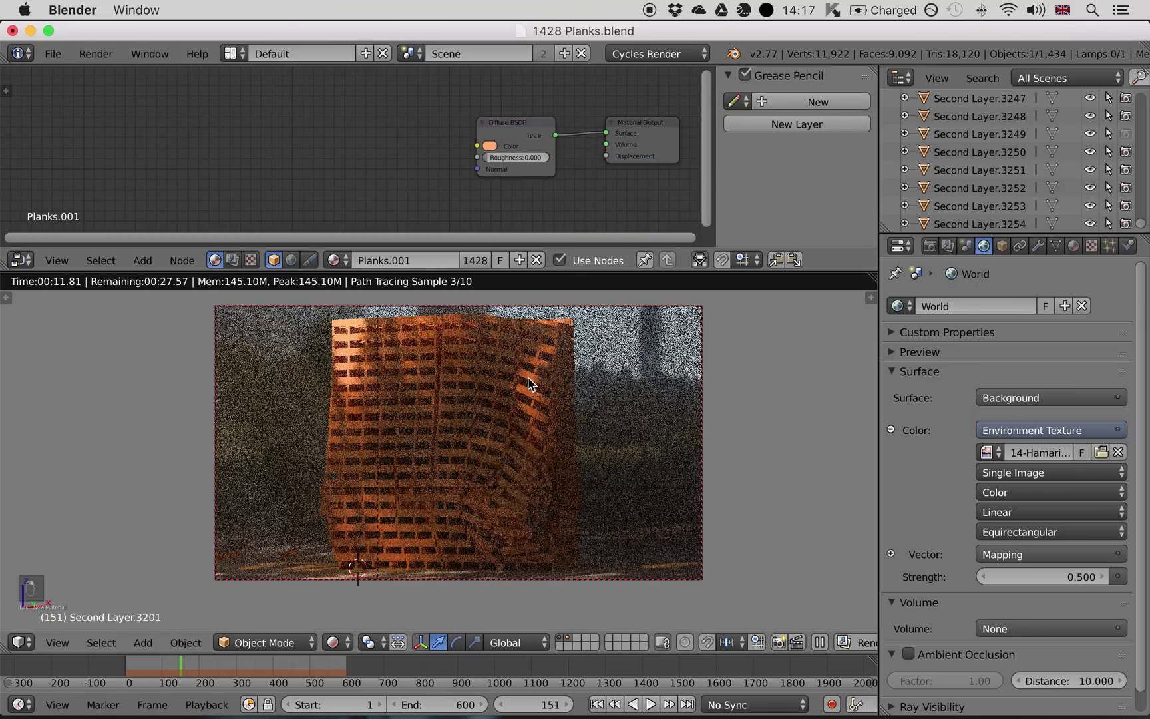
click(1076, 246)
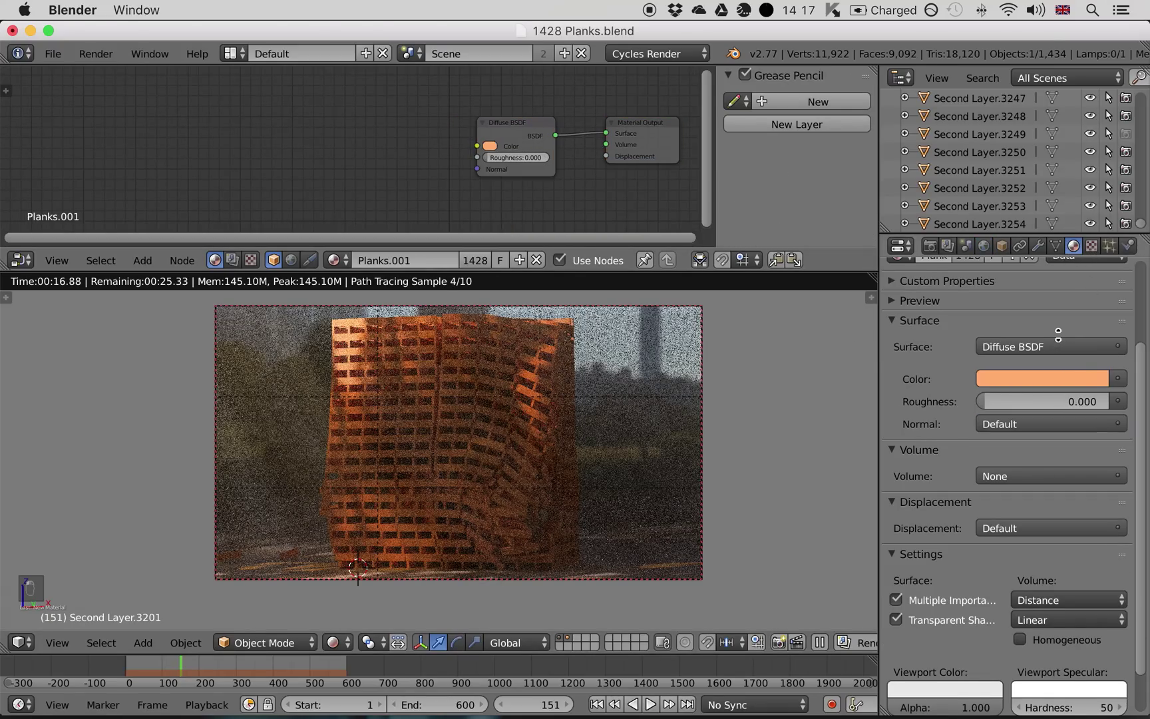
middle_drag(1058, 336, 1058, 353)
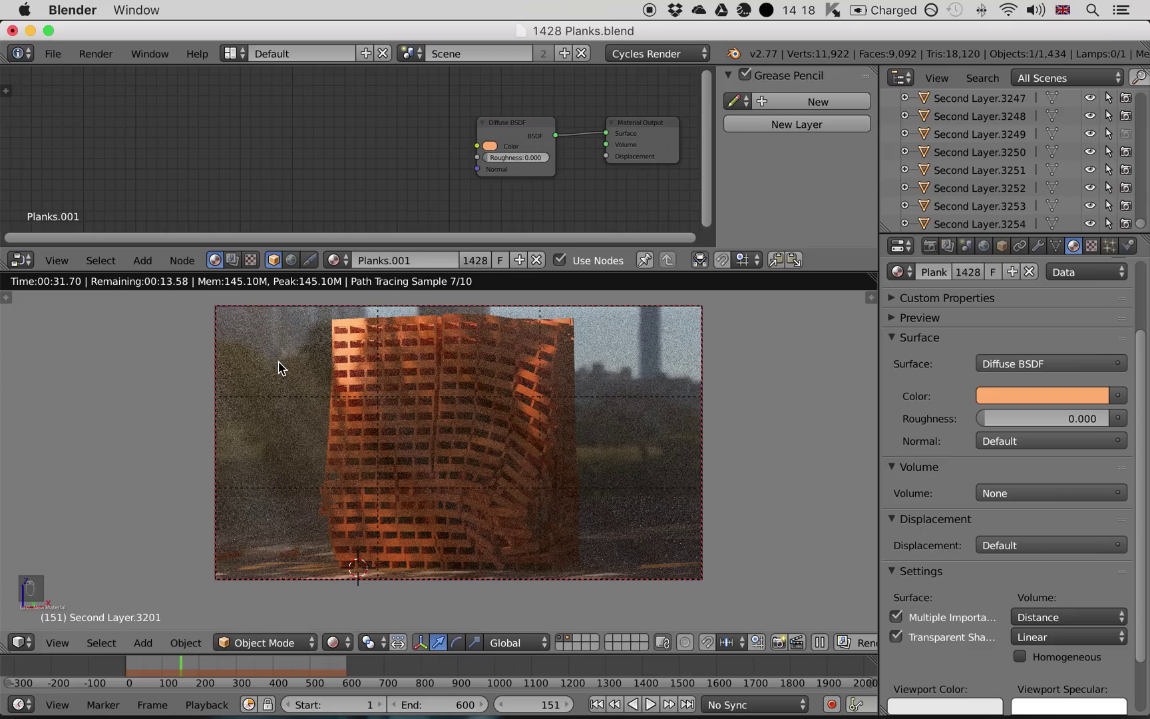
key(shift+b)
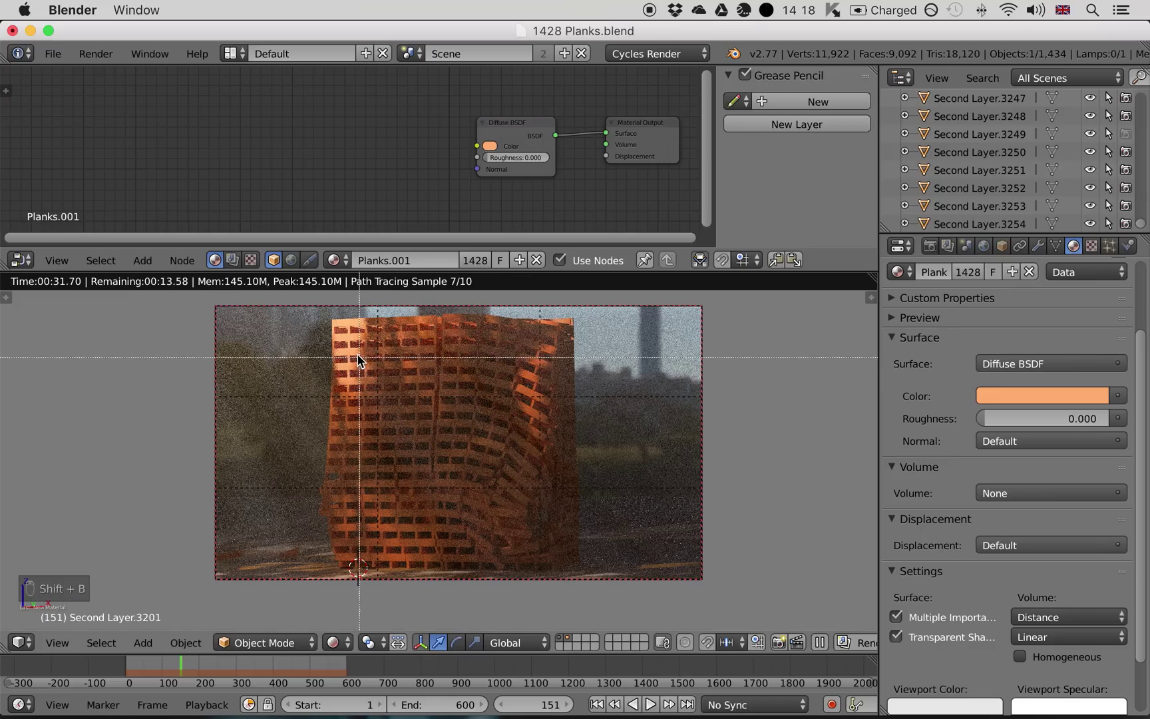
drag(355, 355, 436, 415)
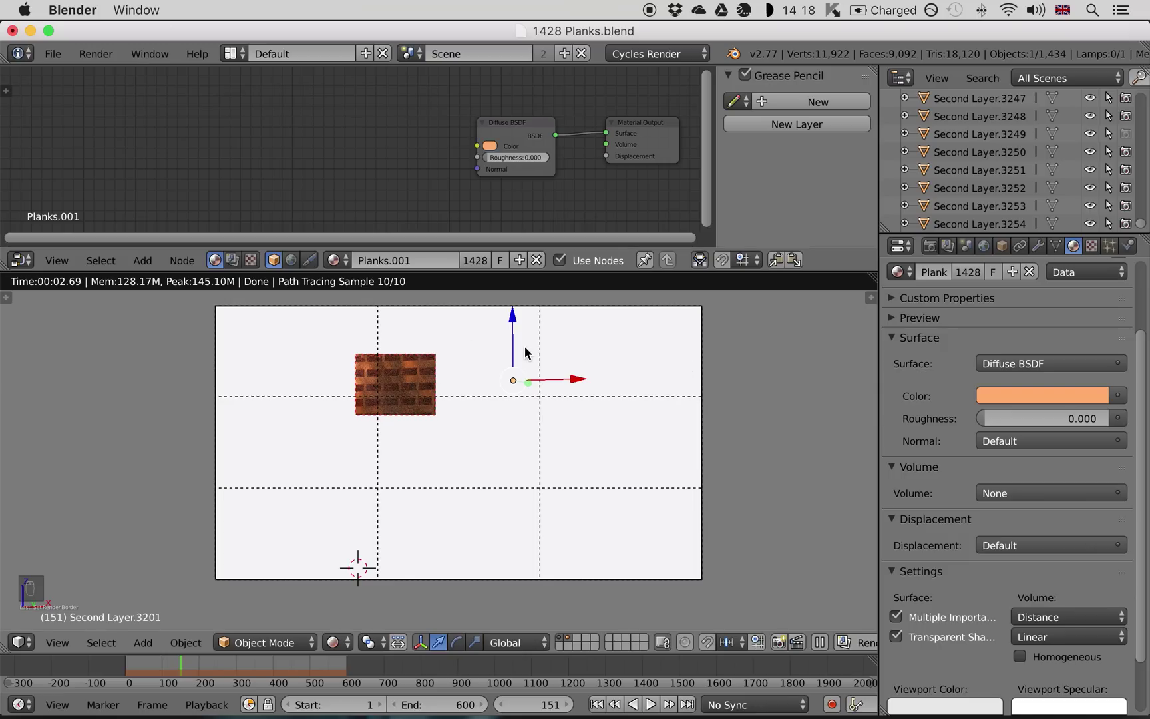
Step: Set the Planks.001 Diffuse colour to pale yellow (H 0.112, S 0.355, V 1.195)
click(1025, 396)
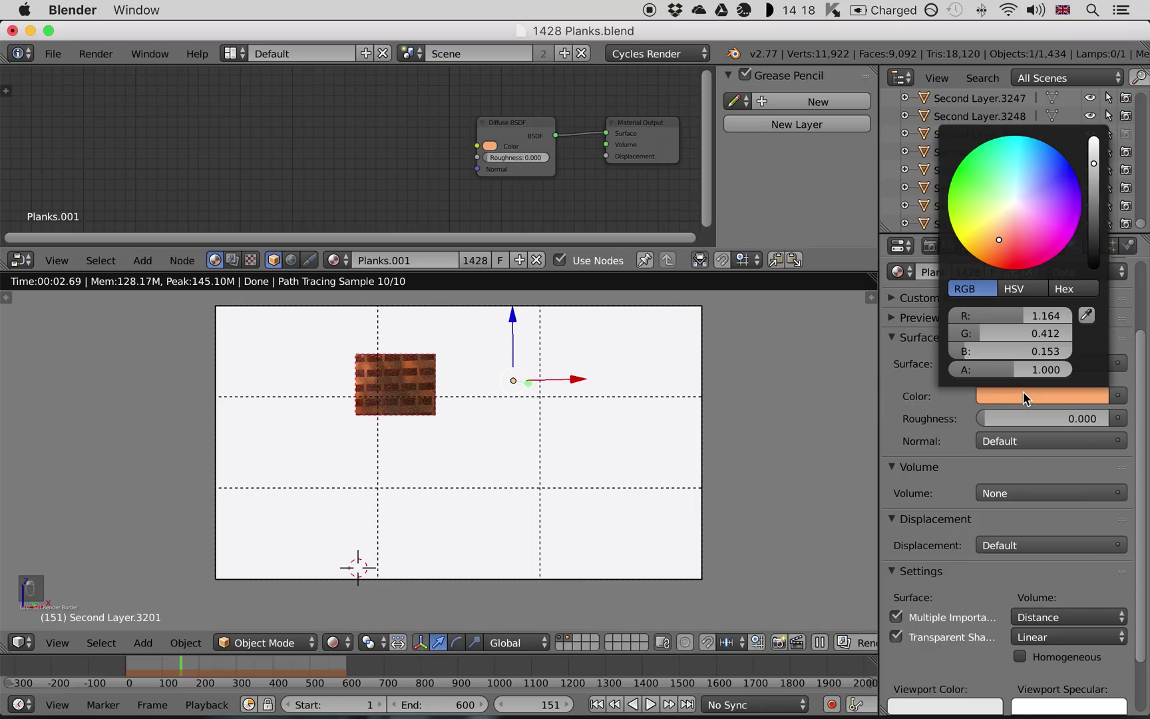
click(995, 227)
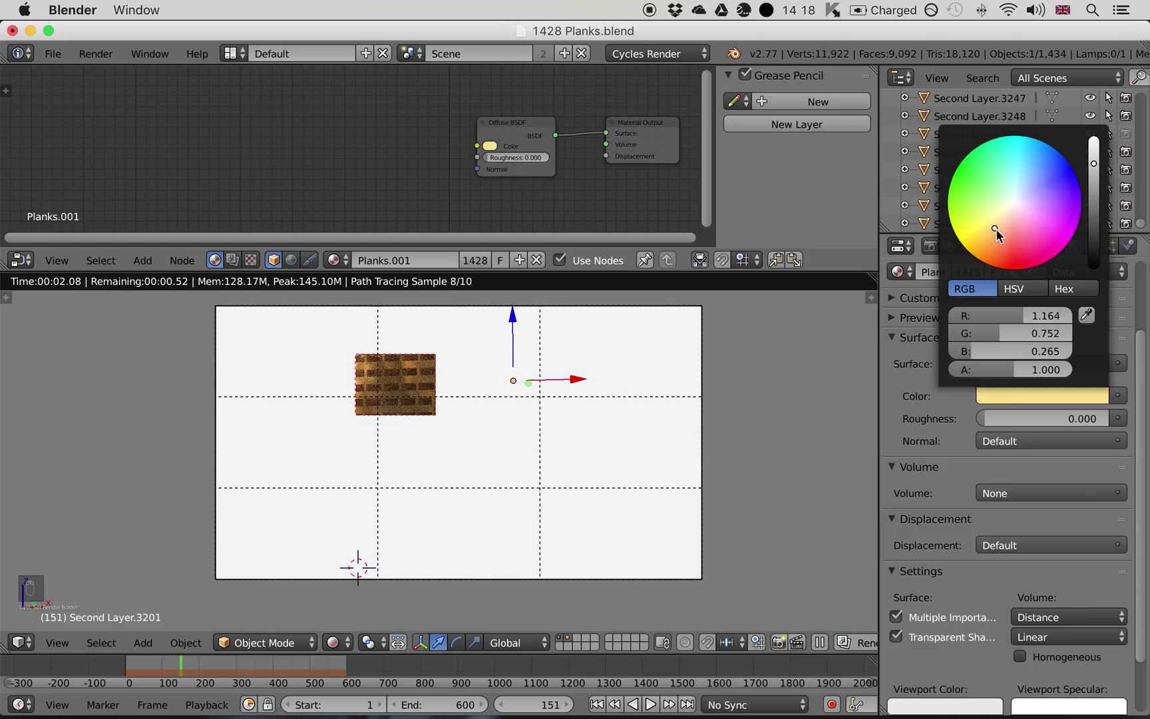
click(991, 231)
scroll(996, 220, up, 3)
click(996, 220)
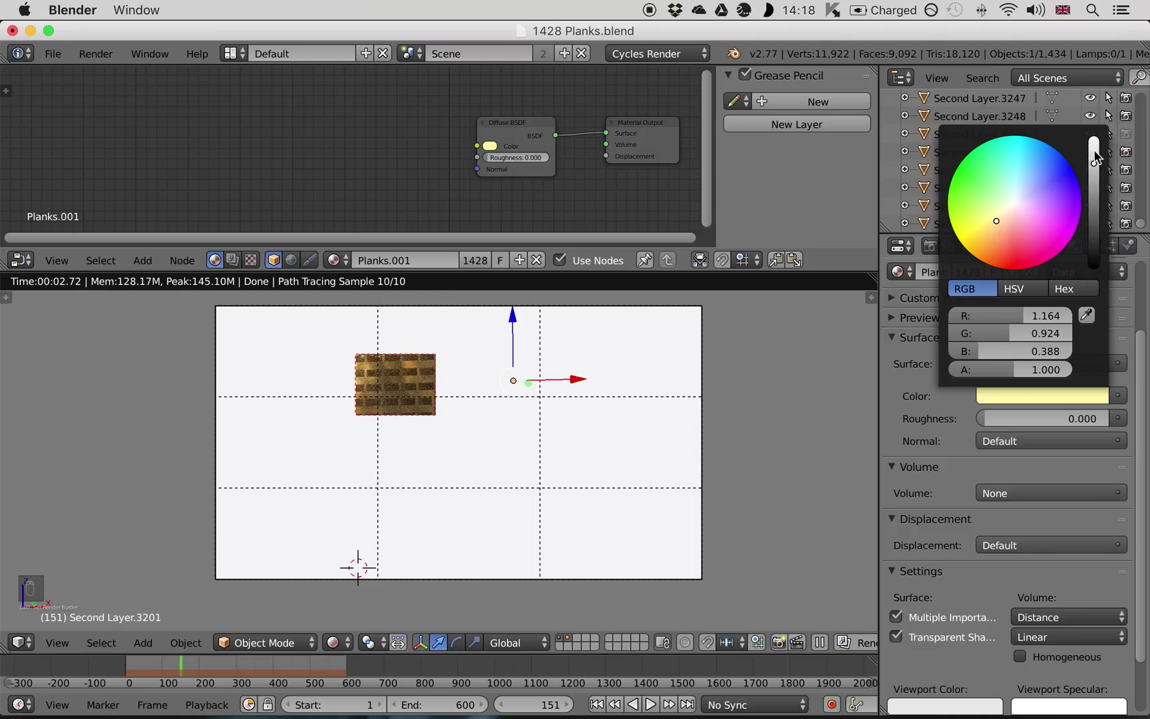
click(990, 231)
click(997, 220)
click(1014, 288)
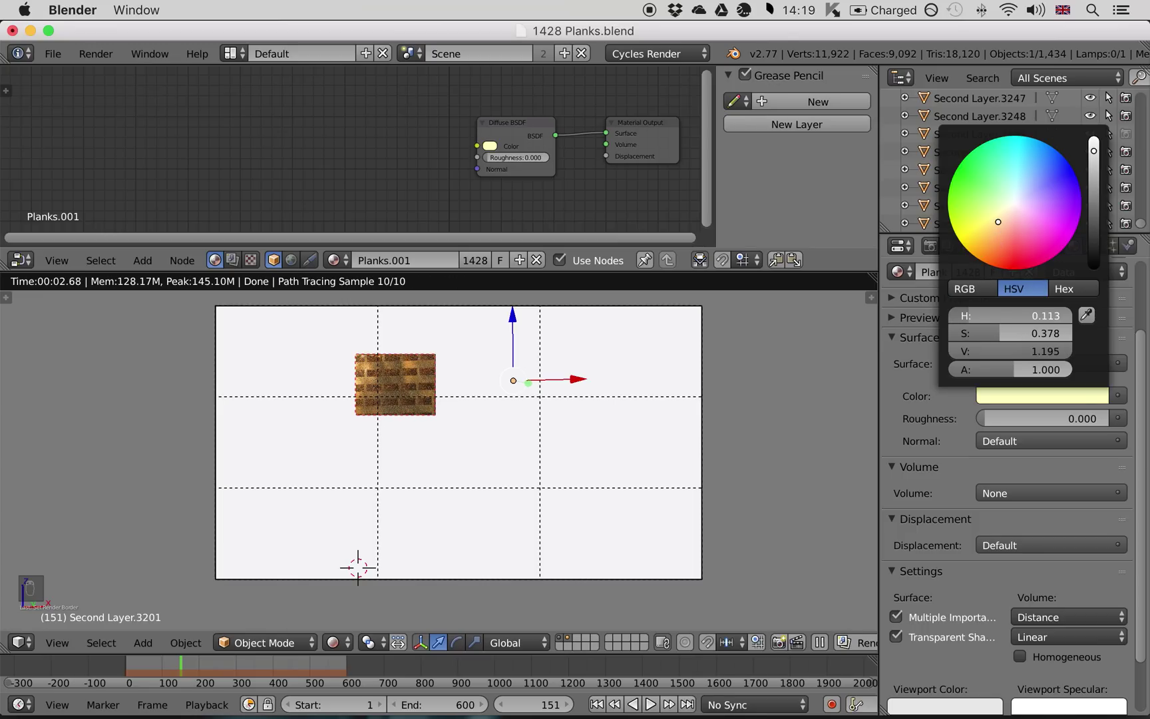
drag(1011, 315, 1003, 333)
Step: Draw a render border over the whole camera frame, enable Border, and preview rendered
key(z)
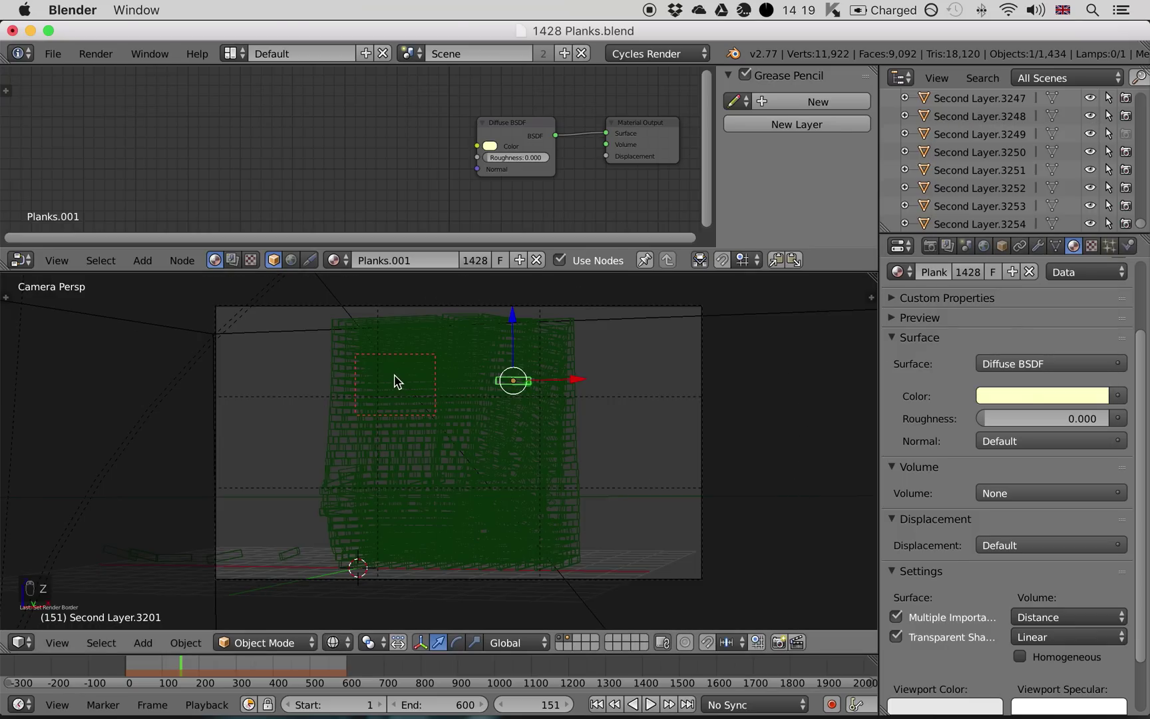
key(shift+b)
drag(176, 282, 743, 626)
click(930, 246)
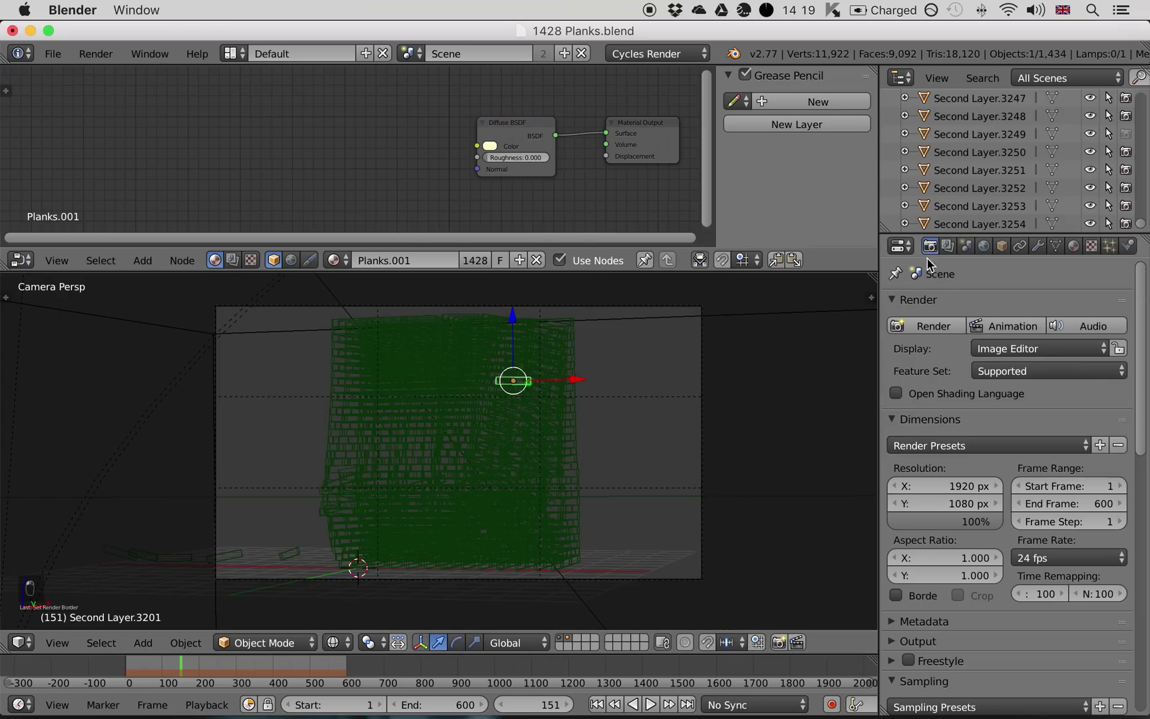
click(897, 595)
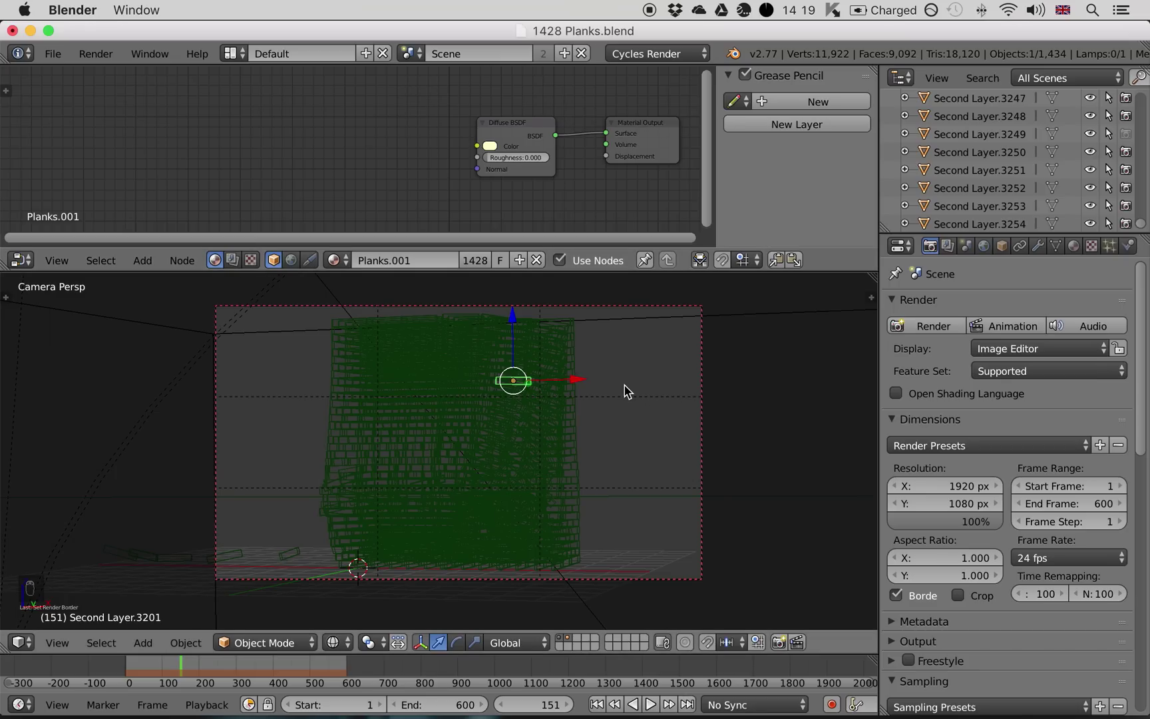
key(shift+z)
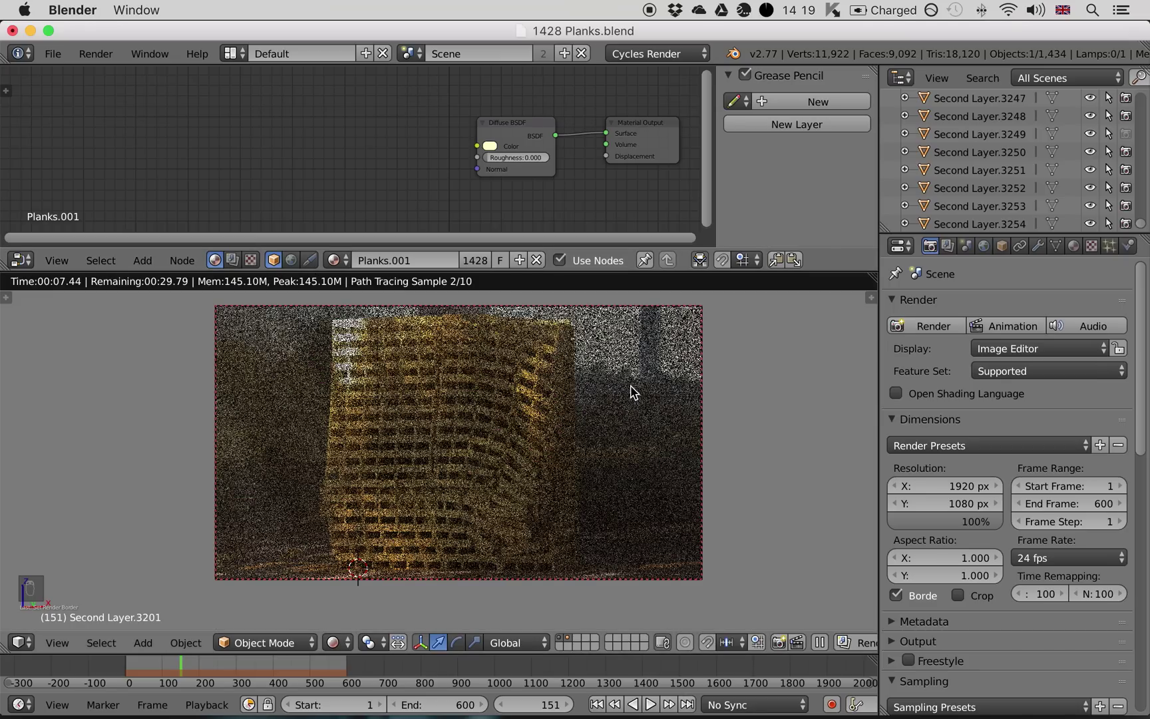
Step: Set the World background Strength to 1.000
click(984, 246)
click(1078, 577)
text(1)
key(Return)
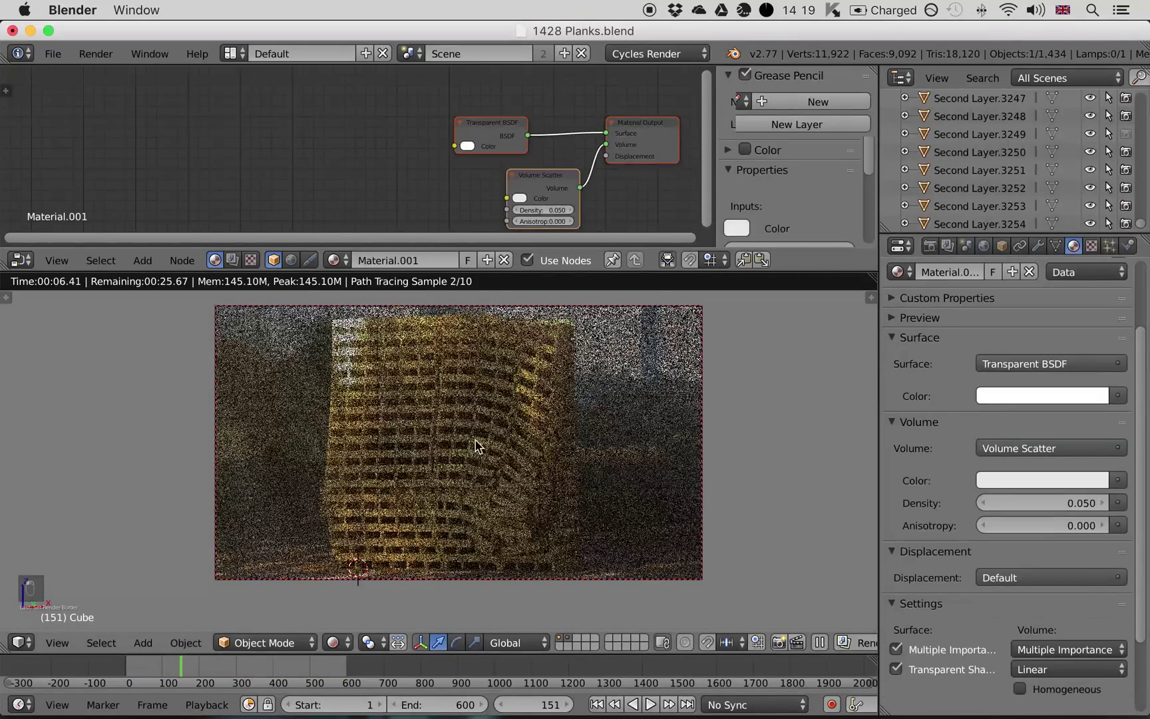
Step: Select a plank and display its colour's hex value FFFFC7
right_click(411, 470)
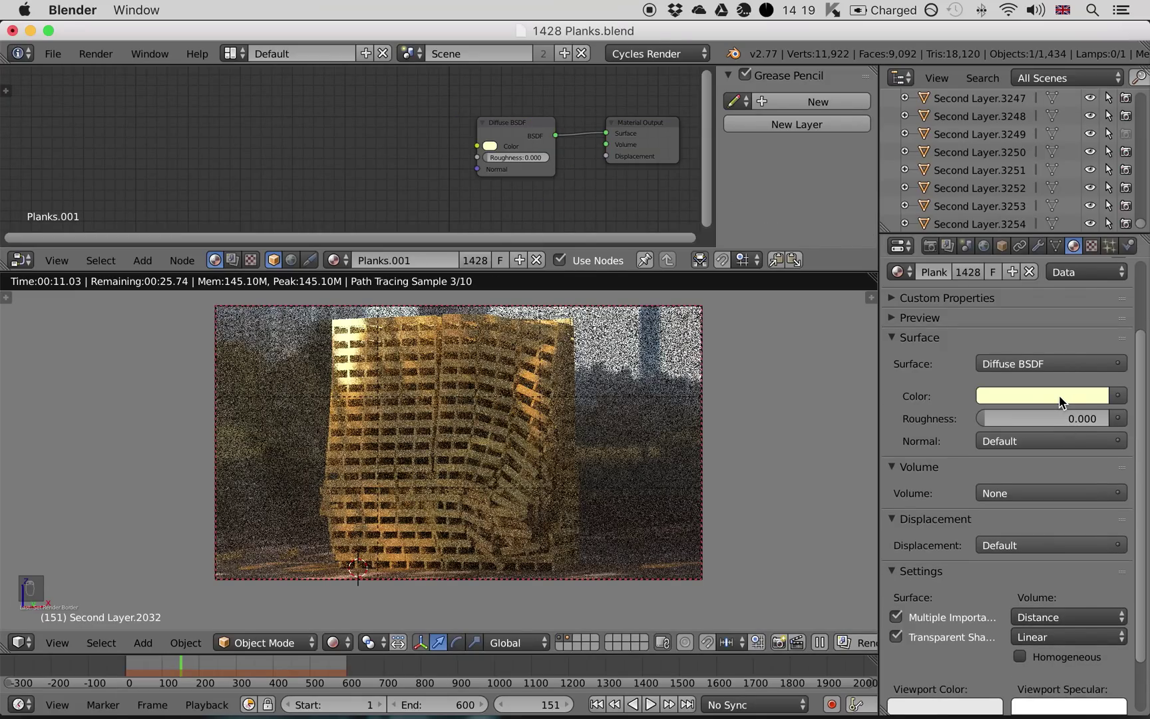
click(1060, 394)
click(1072, 289)
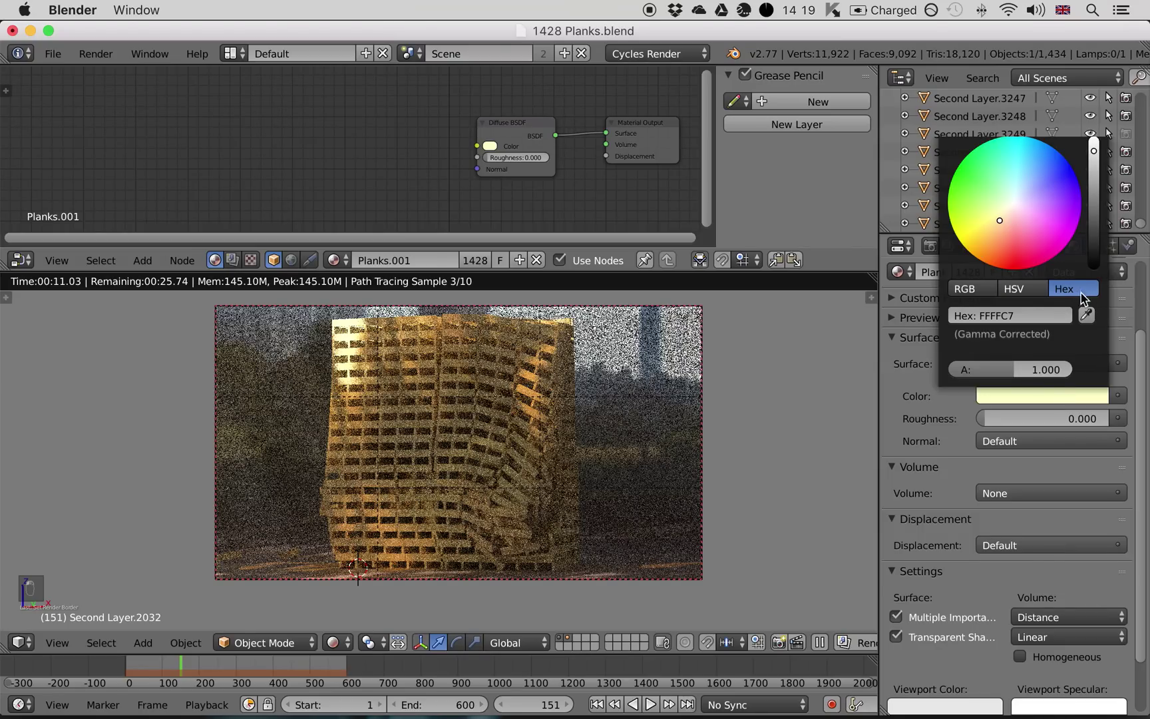